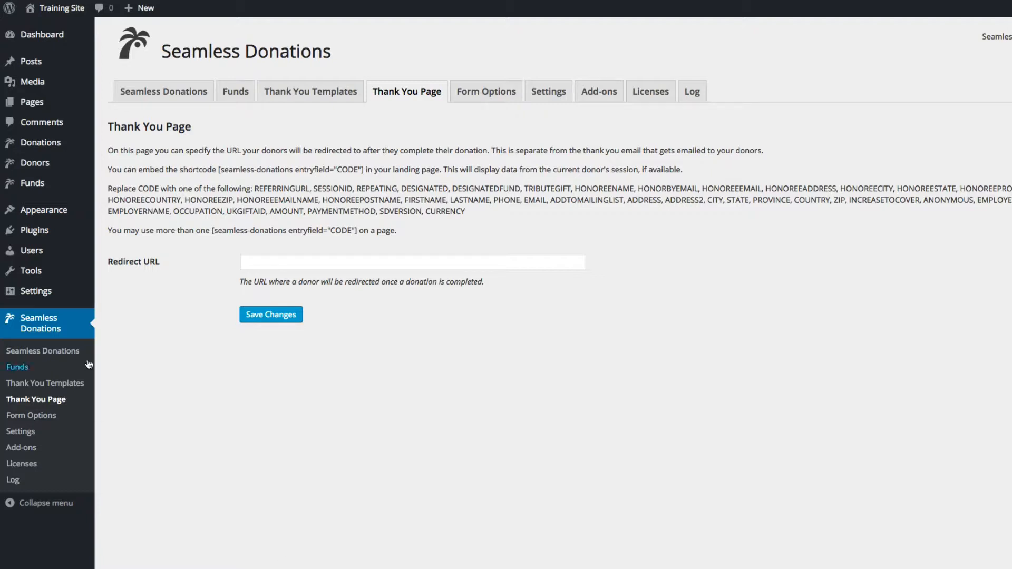
Deactivate the Seamless Donations Thank You Enhanced plugin
{"action": "mouse_move", "coordinate": [43, 238]}
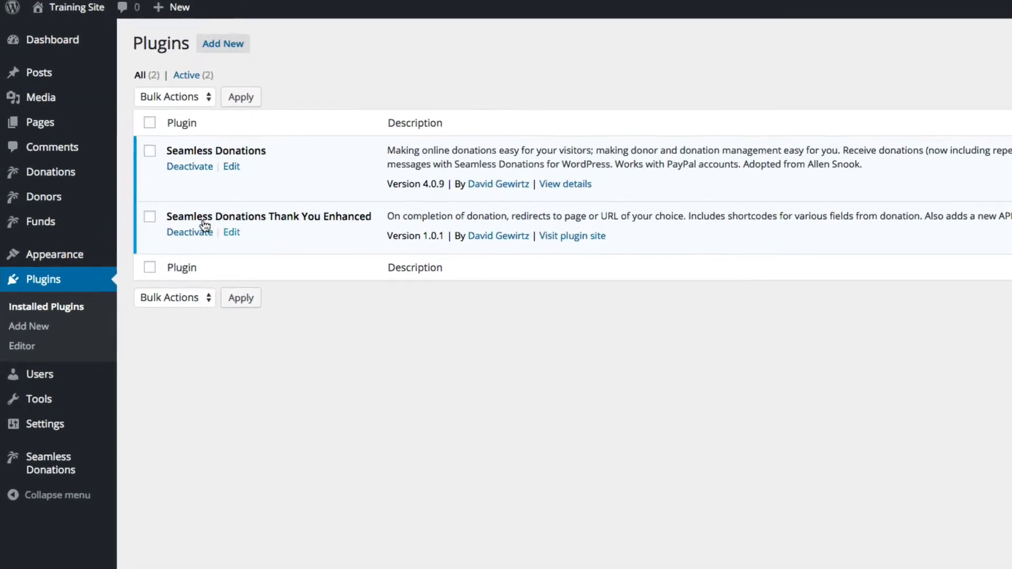
{"action": "left_click", "coordinate": [149, 192]}
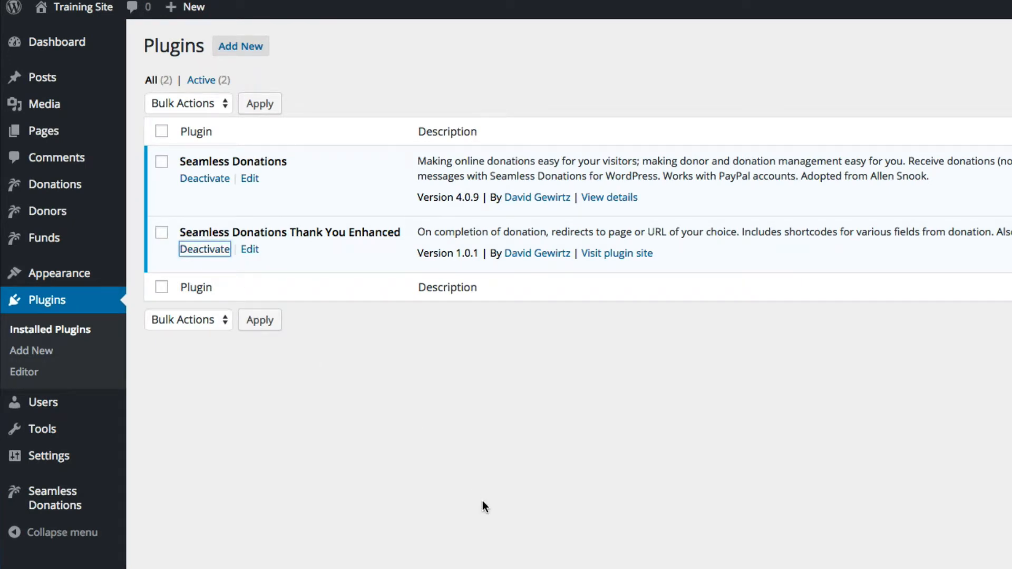
{"action": "mouse_move", "coordinate": [50, 498]}
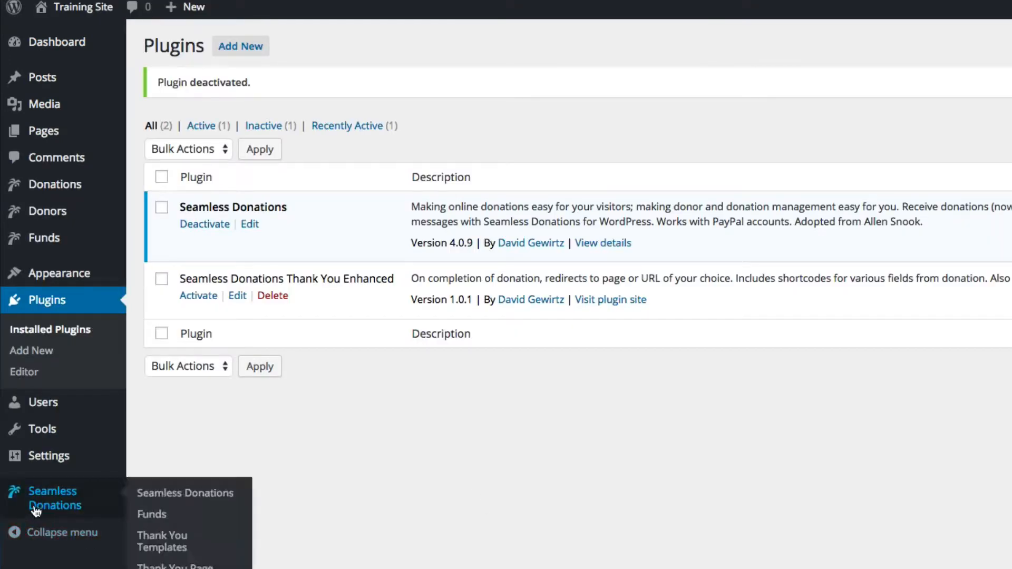
{"action": "left_click", "coordinate": [181, 500]}
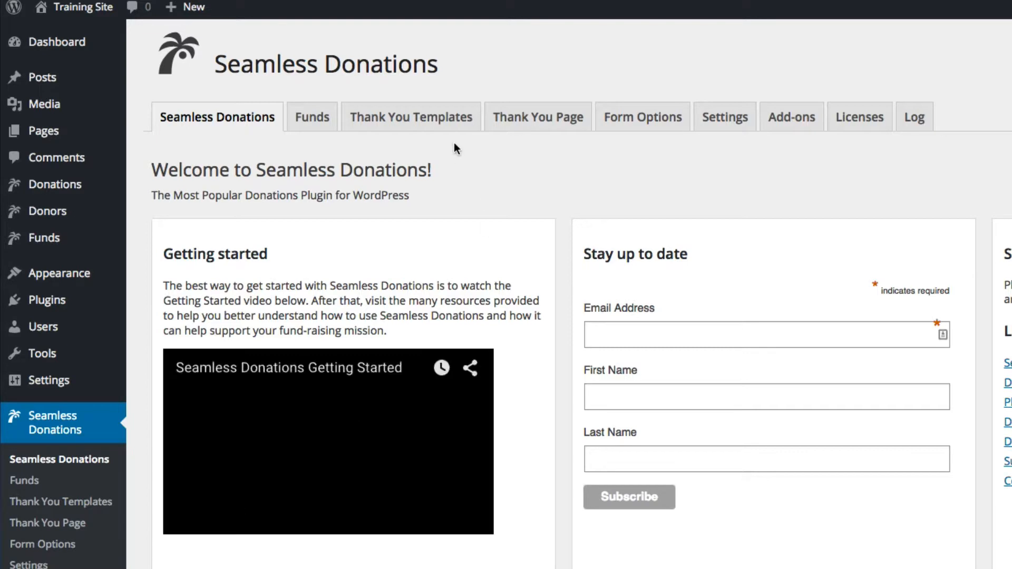
Delete the Seamless Donations log and go to the plugin's Settings page
{"action": "left_click", "coordinate": [542, 123]}
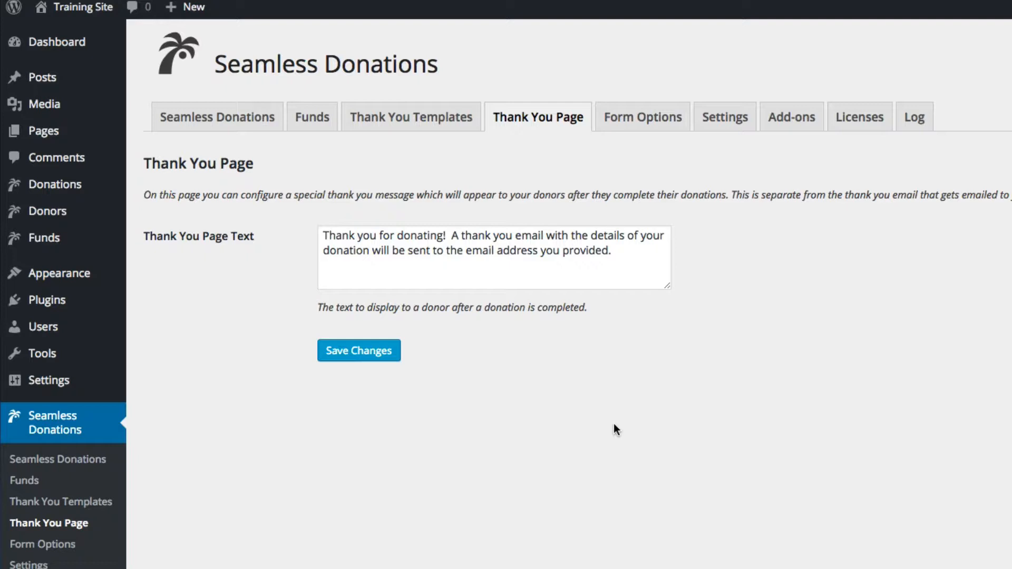
{"action": "left_click", "coordinate": [910, 127]}
{"action": "left_click", "coordinate": [334, 213]}
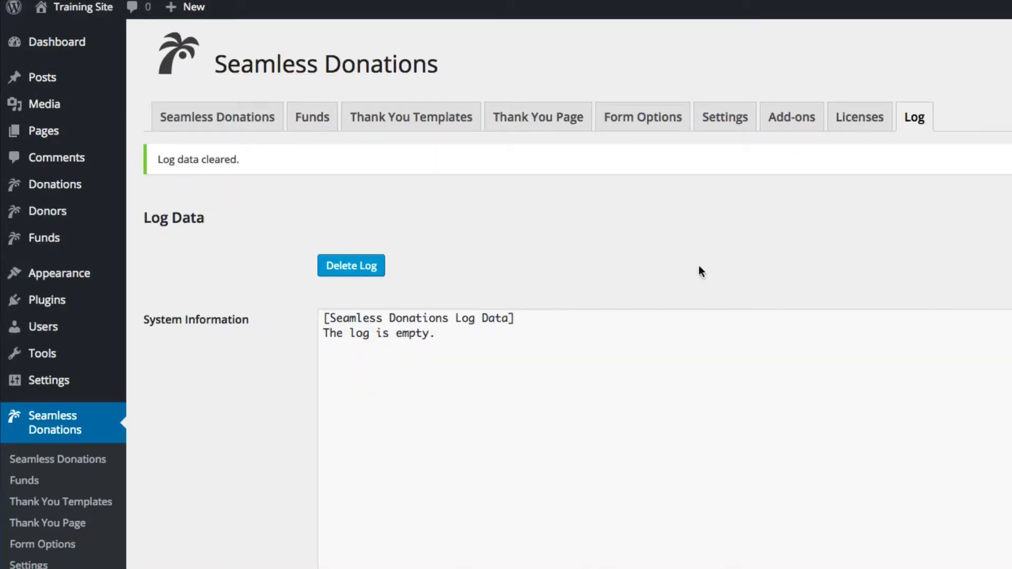
{"action": "left_click", "coordinate": [530, 124]}
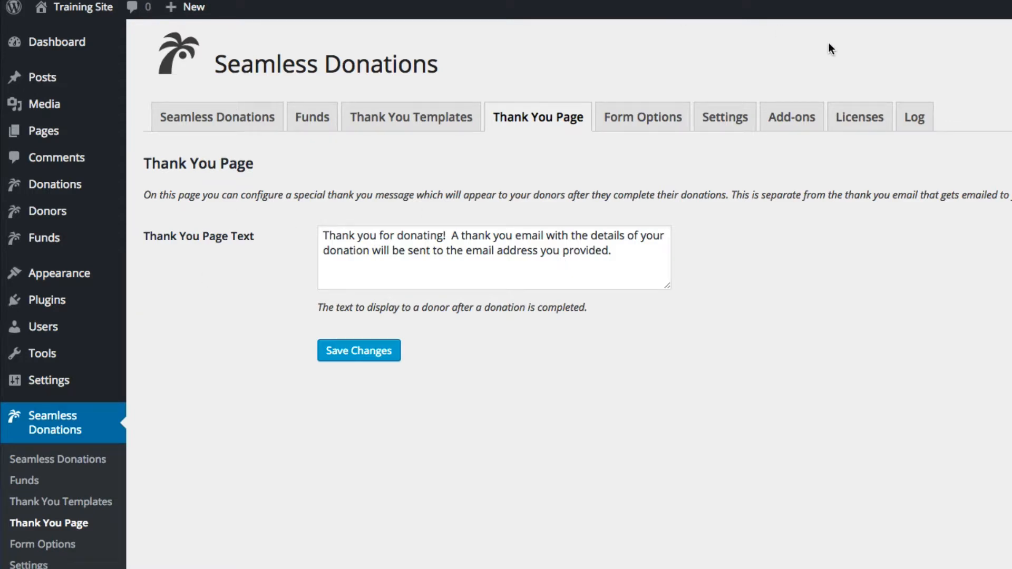
{"action": "left_click", "coordinate": [724, 117]}
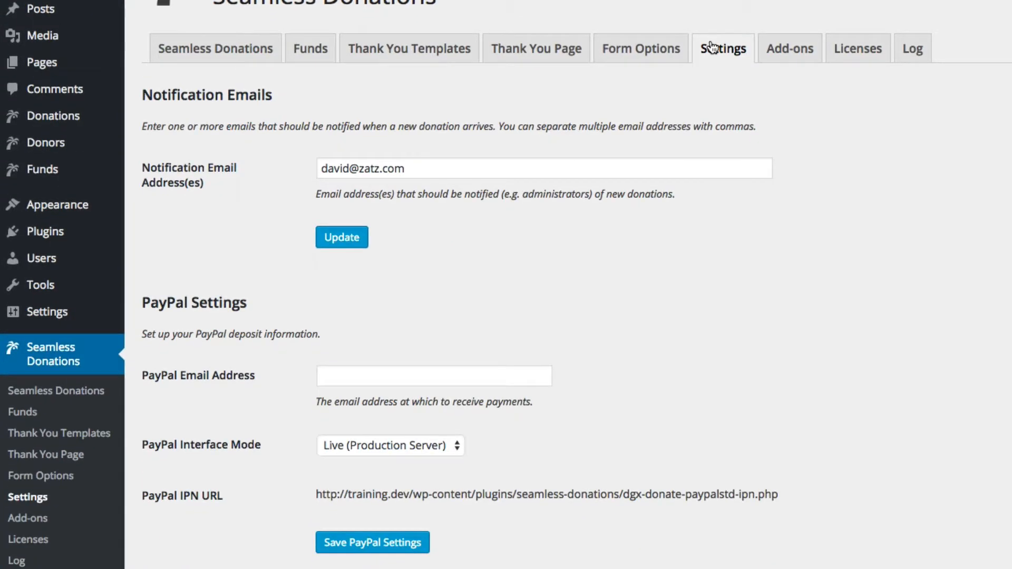
Enter the PayPal receiving email, choose Sandbox (Test Server) mode, and save the PayPal settings
{"action": "left_click", "coordinate": [371, 376]}
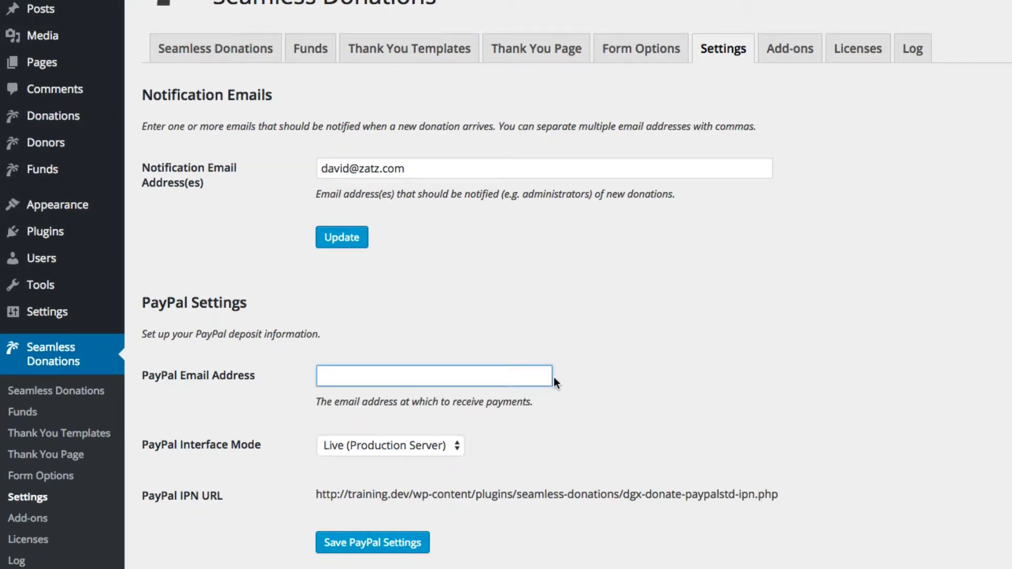
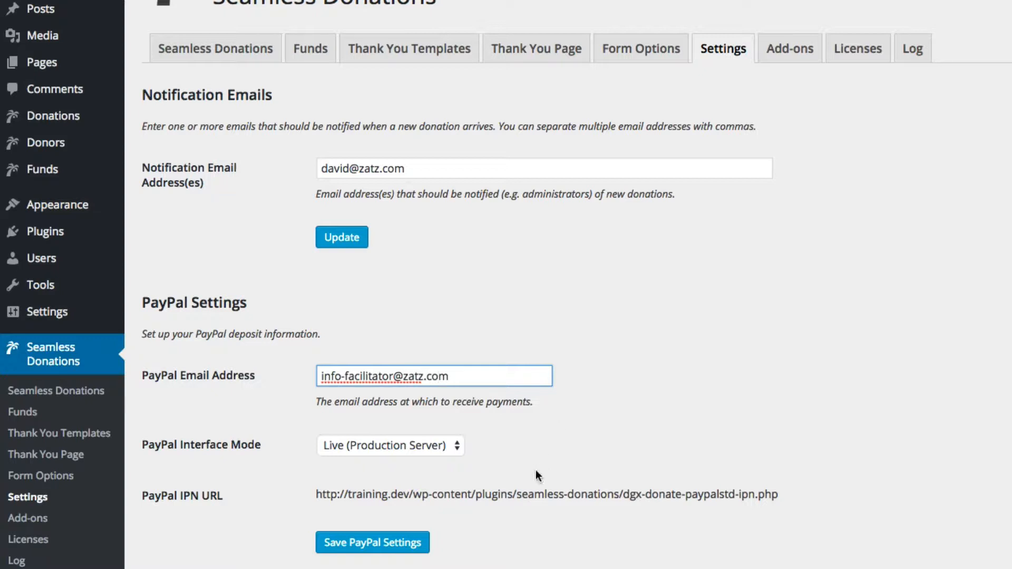
{"action": "left_click", "coordinate": [366, 447]}
{"action": "left_click", "coordinate": [365, 458]}
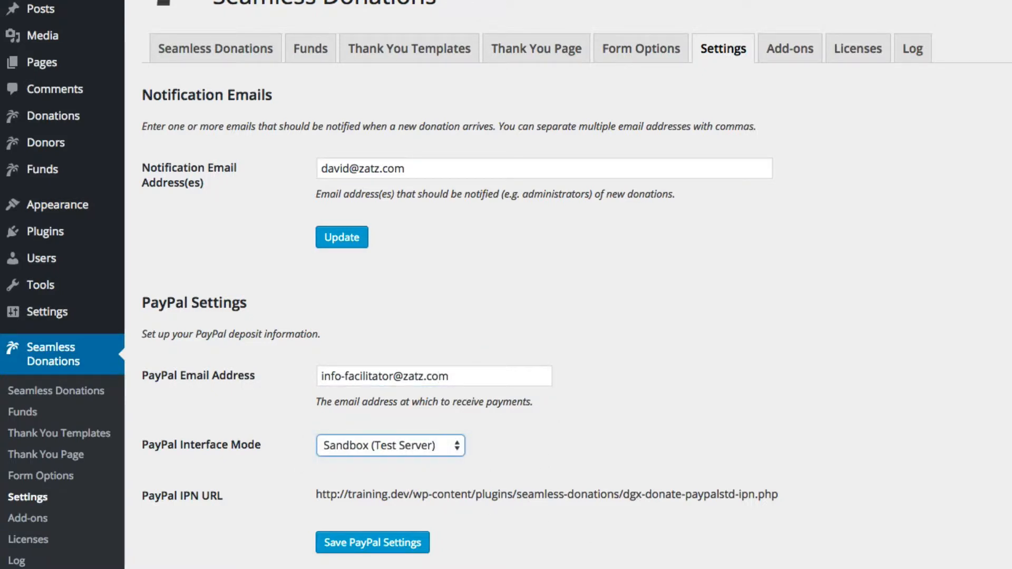
{"action": "left_click", "coordinate": [349, 552]}
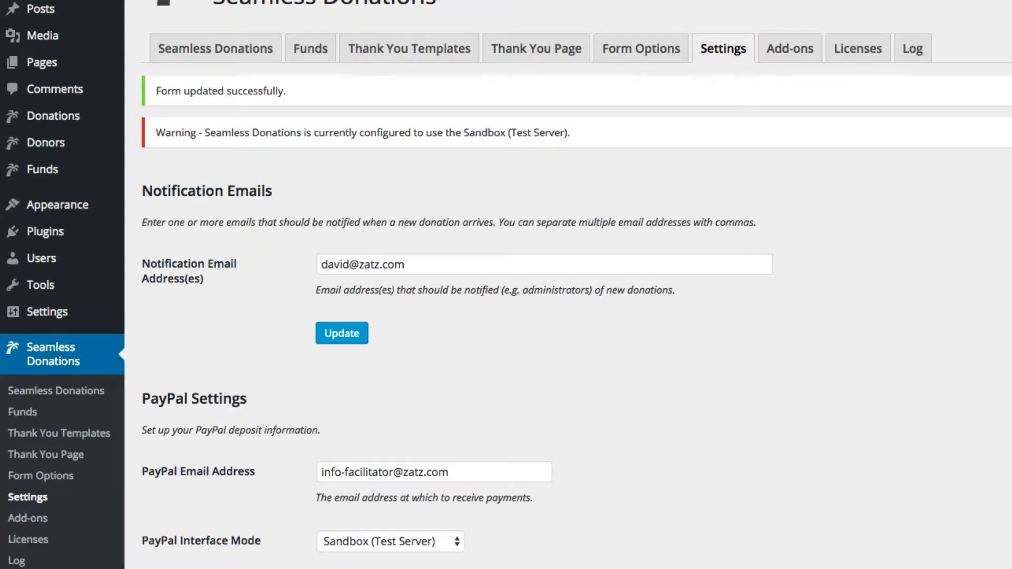
{"action": "left_click", "coordinate": [80, 393]}
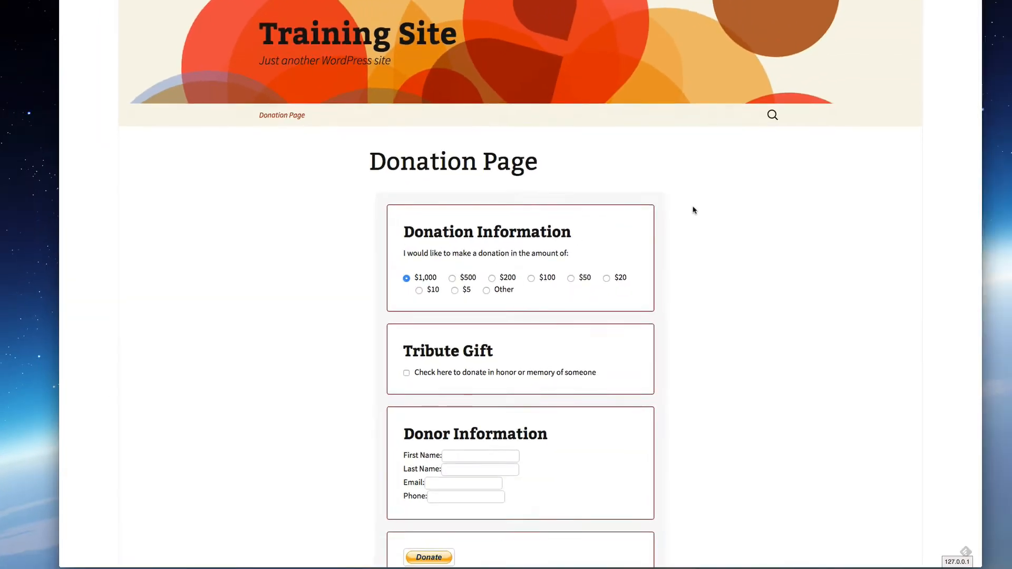
Choose a $5 tribute donation and fill in the honoree name and acknowledgement recipient's name and email
{"action": "scroll", "coordinate": [957, 313], "scroll_direction": "down", "scroll_amount": 5}
{"action": "scroll", "coordinate": [958, 313], "scroll_direction": "up", "scroll_amount": 3}
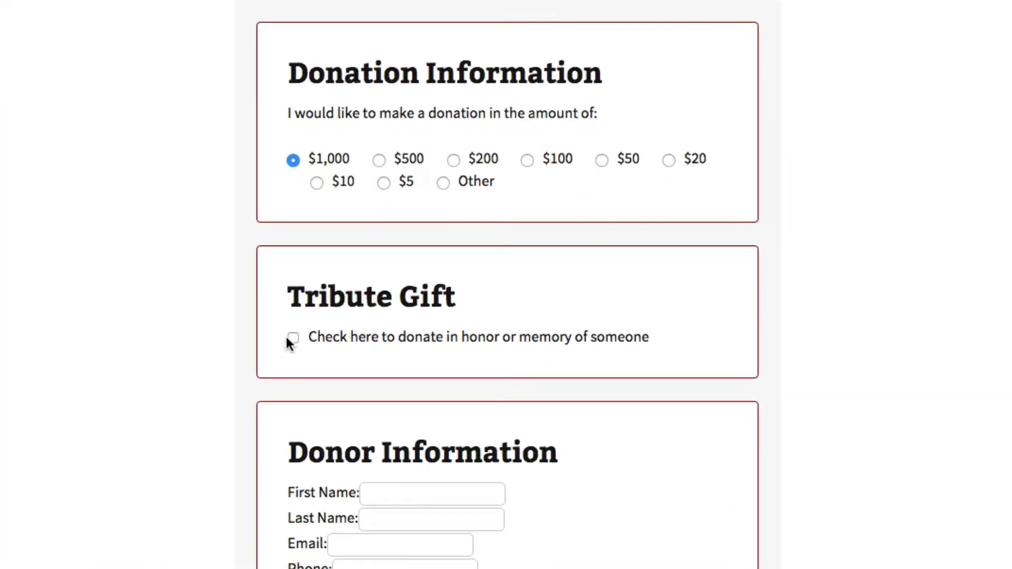
{"action": "left_click", "coordinate": [385, 188]}
{"action": "left_click", "coordinate": [293, 338]}
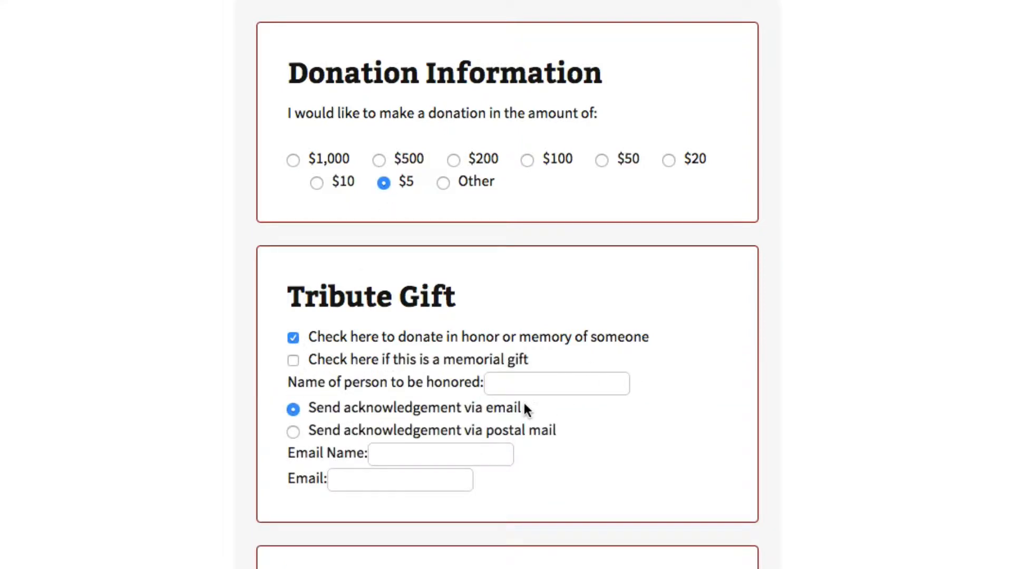
{"action": "left_click", "coordinate": [556, 385]}
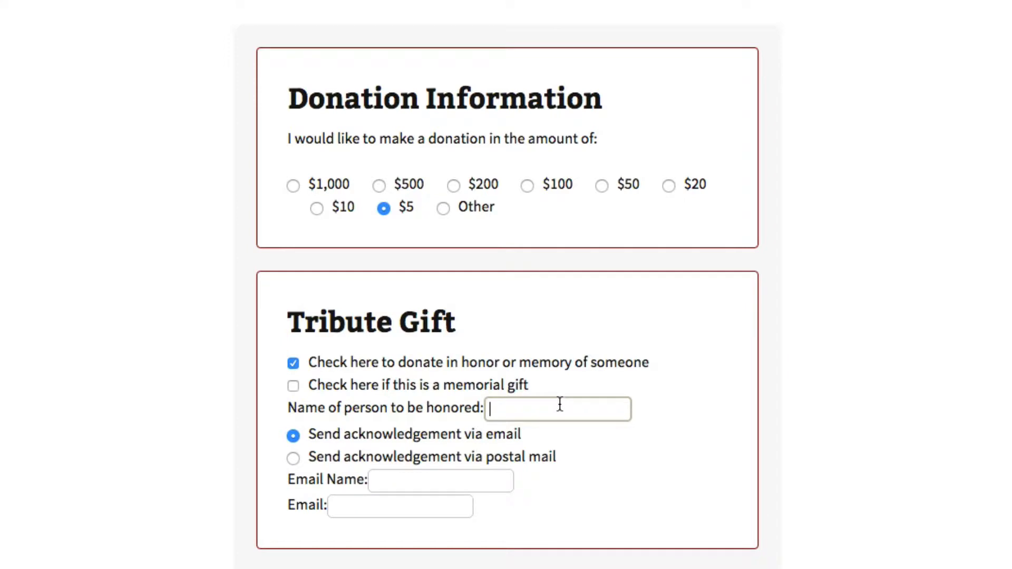
{"action": "type", "text": "Jack Sprat"}
{"action": "left_click_drag", "start_coordinate": [600, 412], "coordinate": [472, 409]}
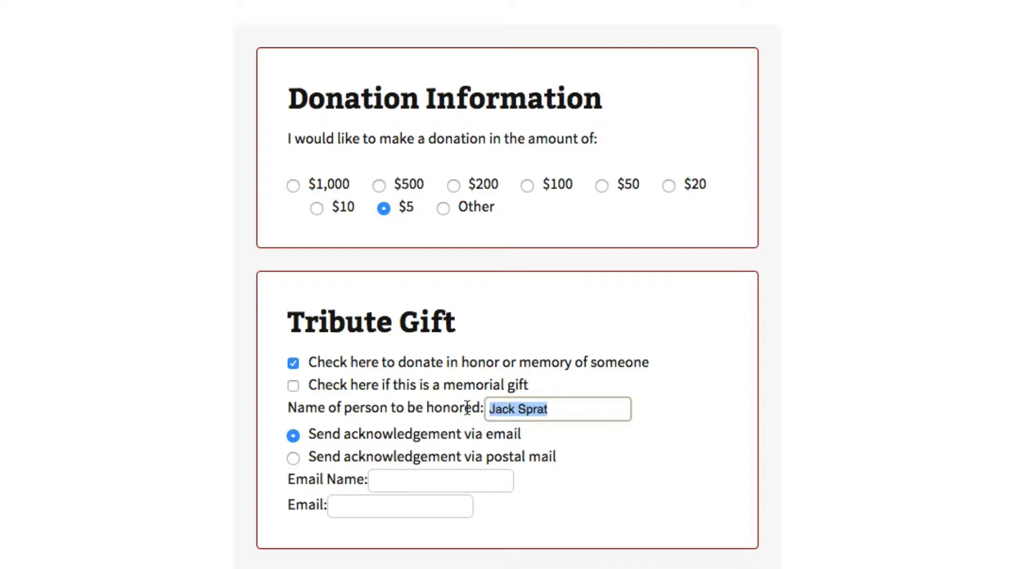
{"action": "left_click", "coordinate": [434, 481]}
{"action": "type", "text": "Jack Brat"}
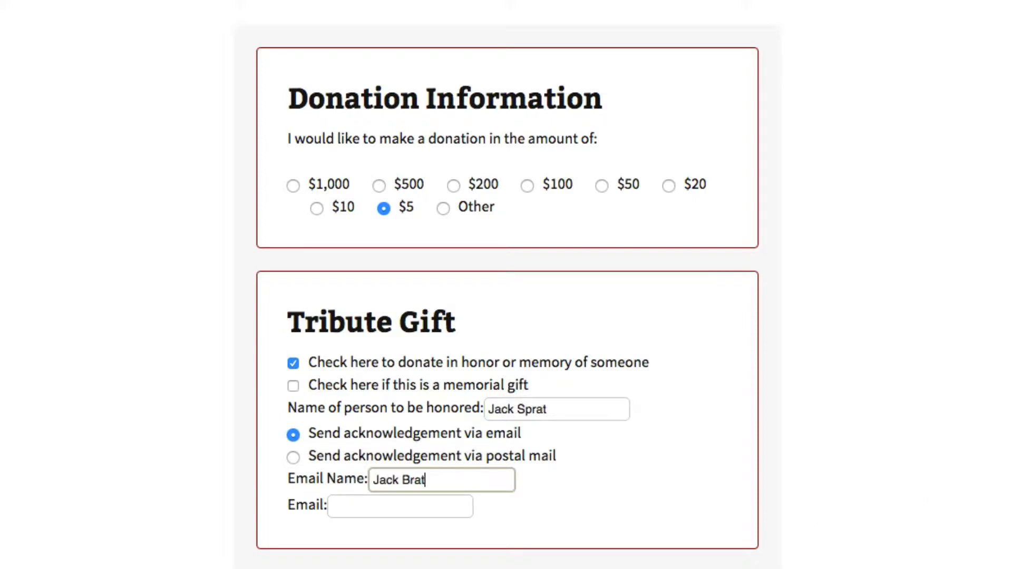
{"action": "left_click", "coordinate": [409, 507]}
{"action": "type", "text": "brat@jack.com"}
Enter the donor's first name, last name, email and phone number
{"action": "scroll", "coordinate": [657, 474], "scroll_direction": "down", "scroll_amount": 1}
{"action": "scroll", "coordinate": [658, 474], "scroll_direction": "down", "scroll_amount": 5}
{"action": "left_click", "coordinate": [434, 413]}
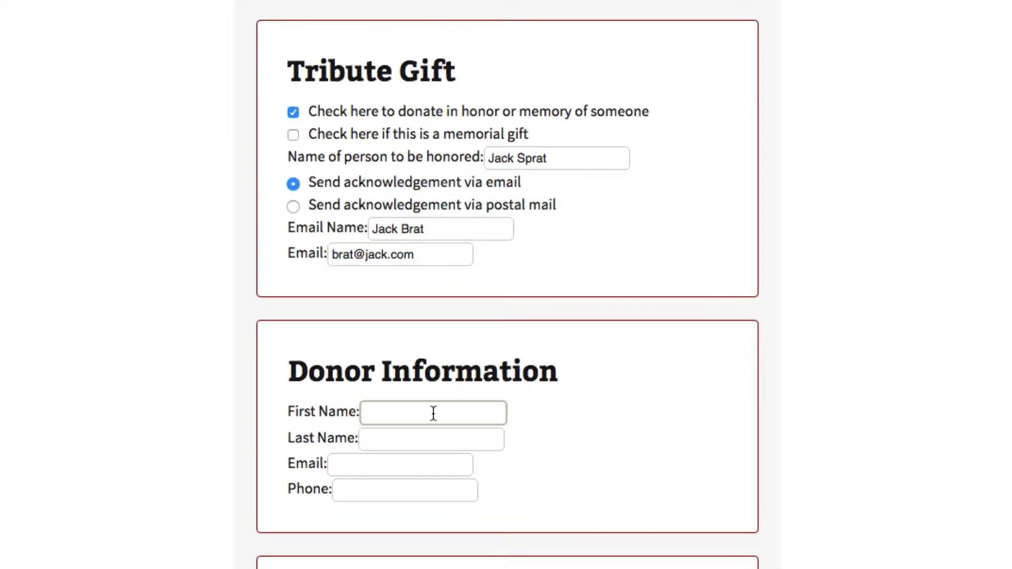
{"action": "type", "text": "Bill"}
{"action": "type", "text": " Sprat"}
{"action": "double_click", "coordinate": [389, 418]}
{"action": "key", "text": "ctrl+x"}
{"action": "left_click", "coordinate": [436, 439]}
{"action": "key", "text": "ctrl+v"}
{"action": "left_click", "coordinate": [412, 467]}
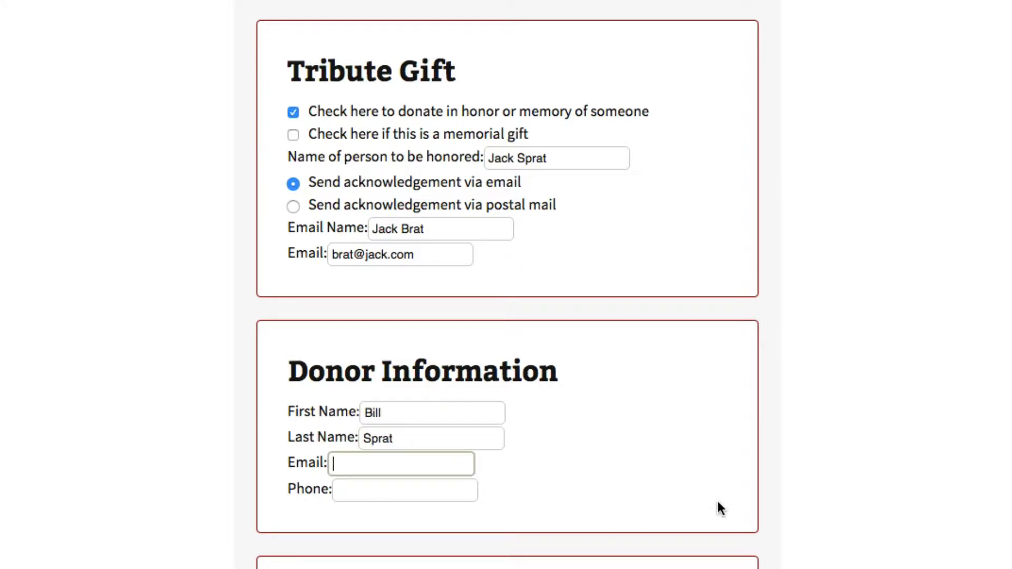
{"action": "type", "text": "bill@jack.com"}
{"action": "key", "text": "Tab"}
{"action": "type", "text": "222-2"}
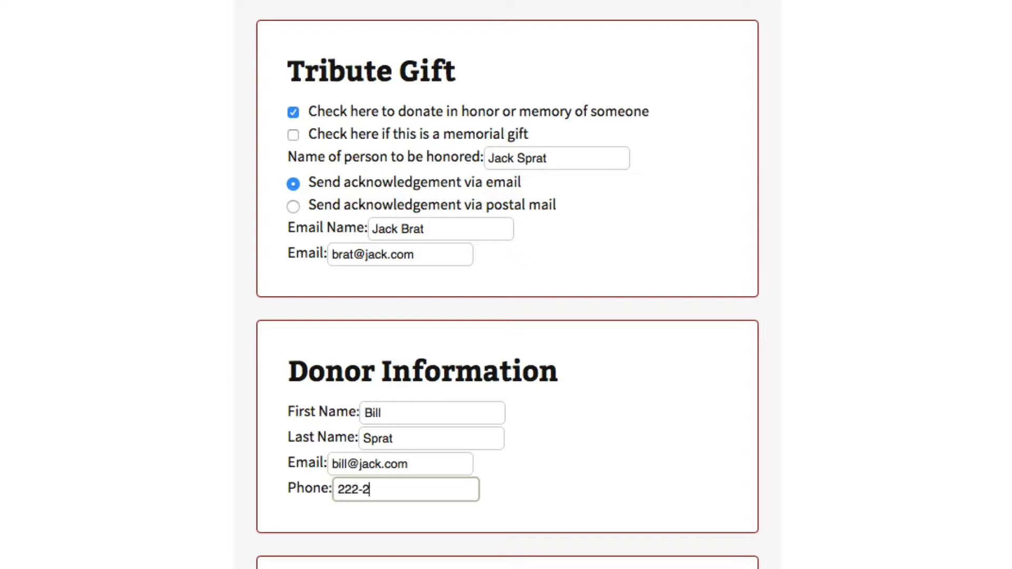
{"action": "type", "text": "22-222-2222"}
{"action": "scroll", "coordinate": [936, 516], "scroll_direction": "up", "scroll_amount": 5}
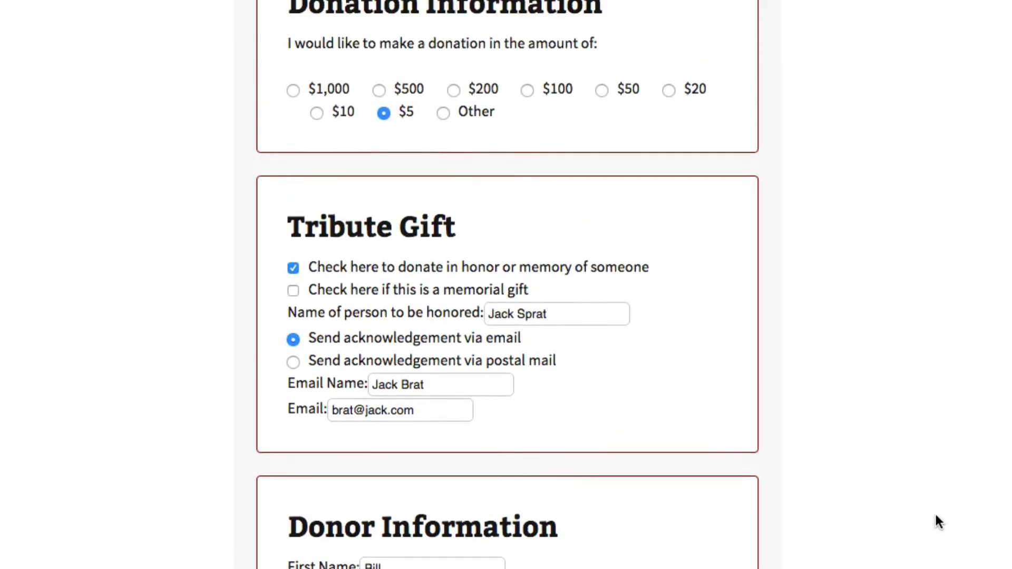
{"action": "scroll", "coordinate": [935, 512], "scroll_direction": "down", "scroll_amount": 5}
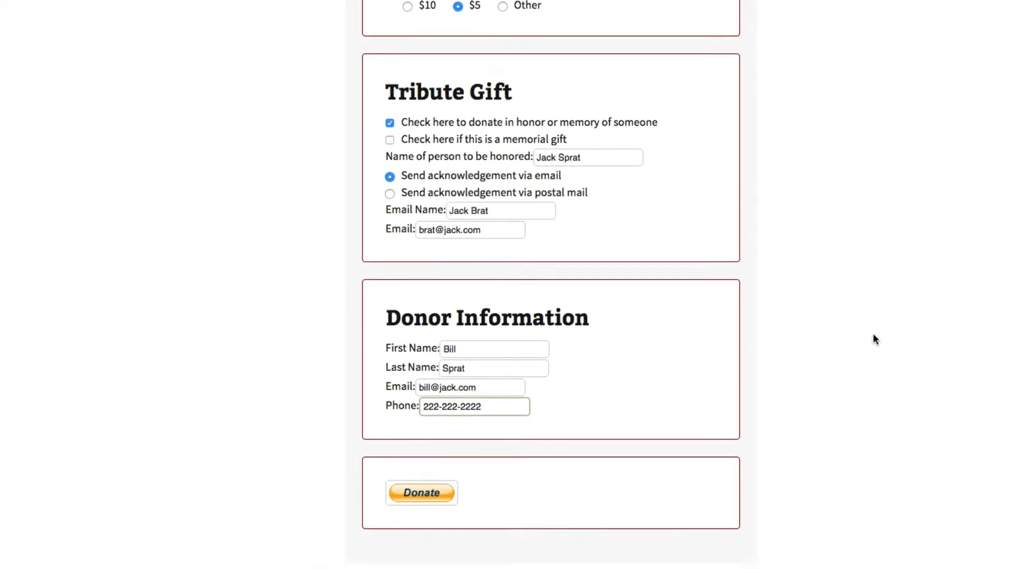
Pay the $5.00 donation with the PayPal Sandbox buyer account and return to the Training Site
{"action": "left_click", "coordinate": [413, 494]}
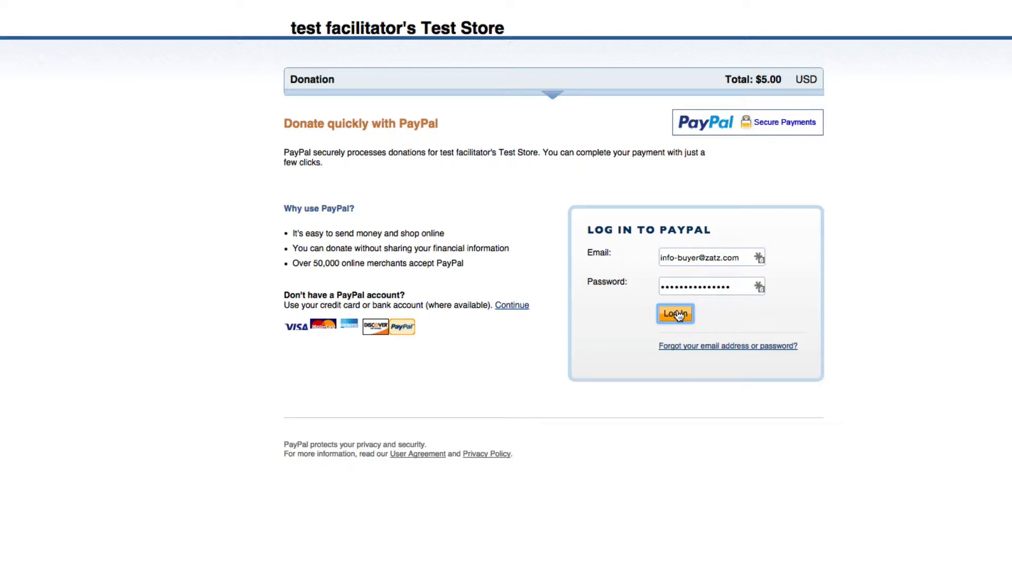
{"action": "left_click", "coordinate": [676, 314]}
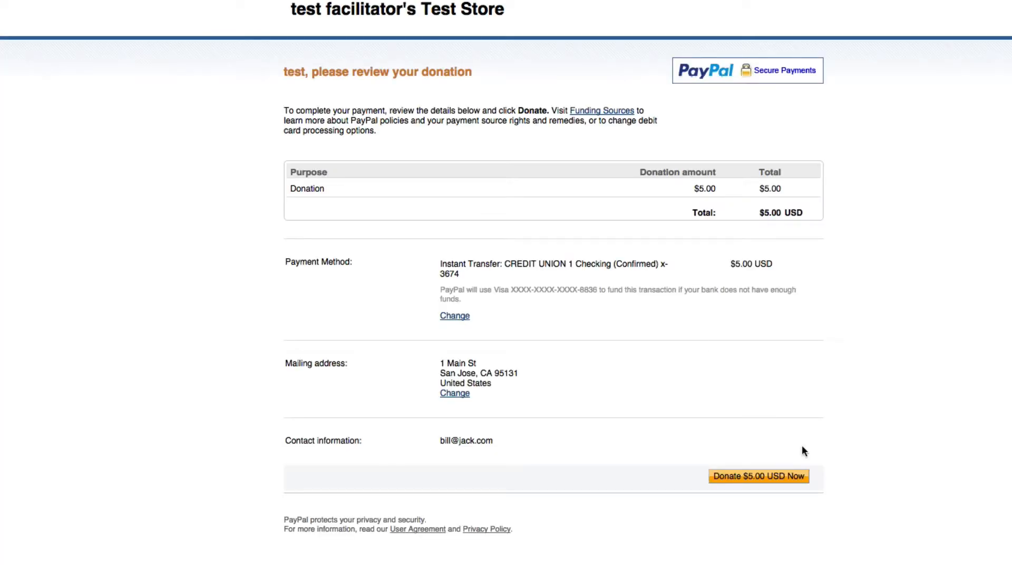
{"action": "left_click", "coordinate": [754, 478]}
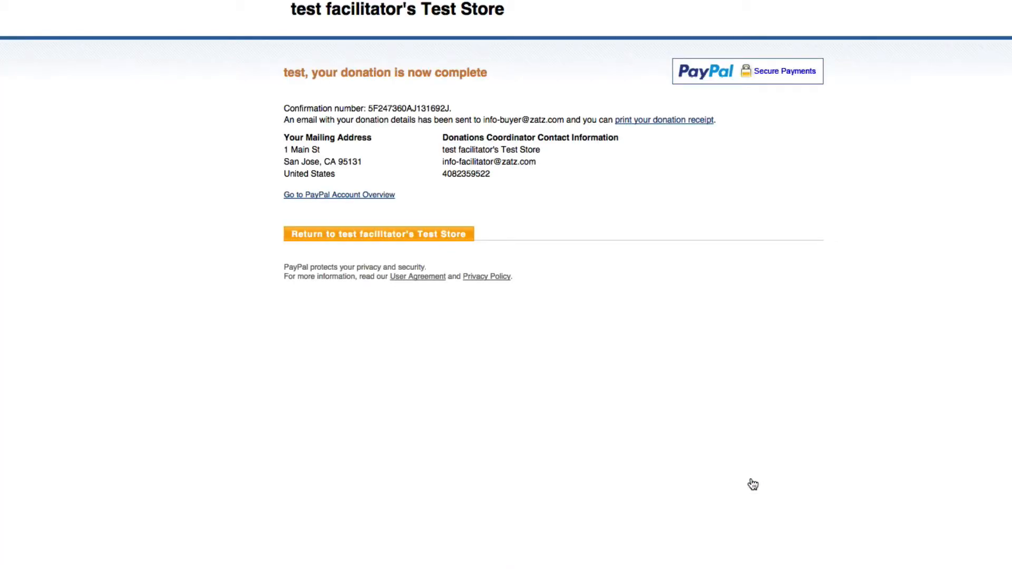
{"action": "left_click", "coordinate": [330, 234]}
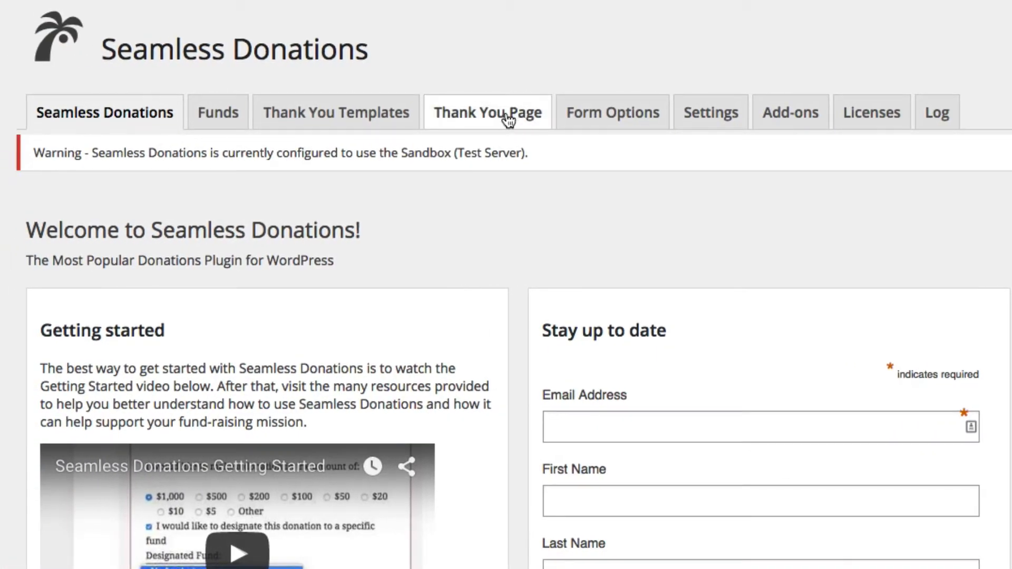
Check the Donations, Donors and Funds lists, then open the Seamless Donations main page
{"action": "left_click", "coordinate": [508, 117]}
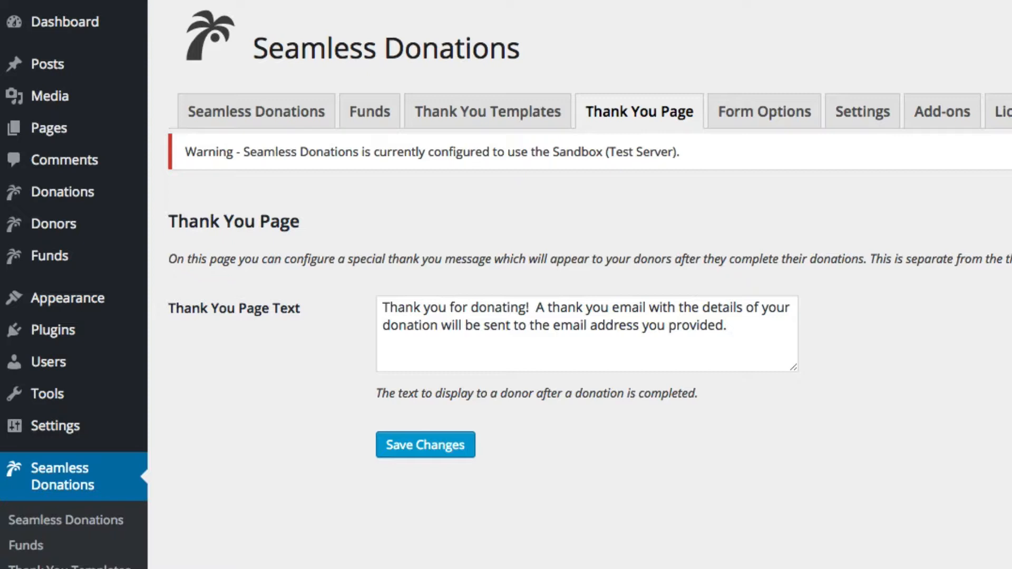
{"action": "left_click", "coordinate": [68, 193]}
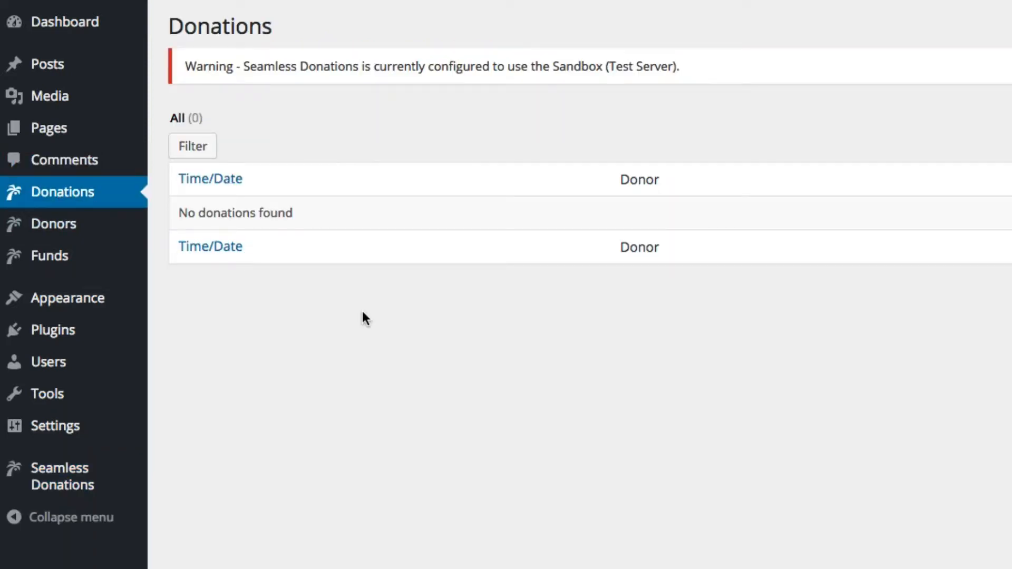
{"action": "left_click", "coordinate": [52, 226]}
{"action": "left_click", "coordinate": [13, 270]}
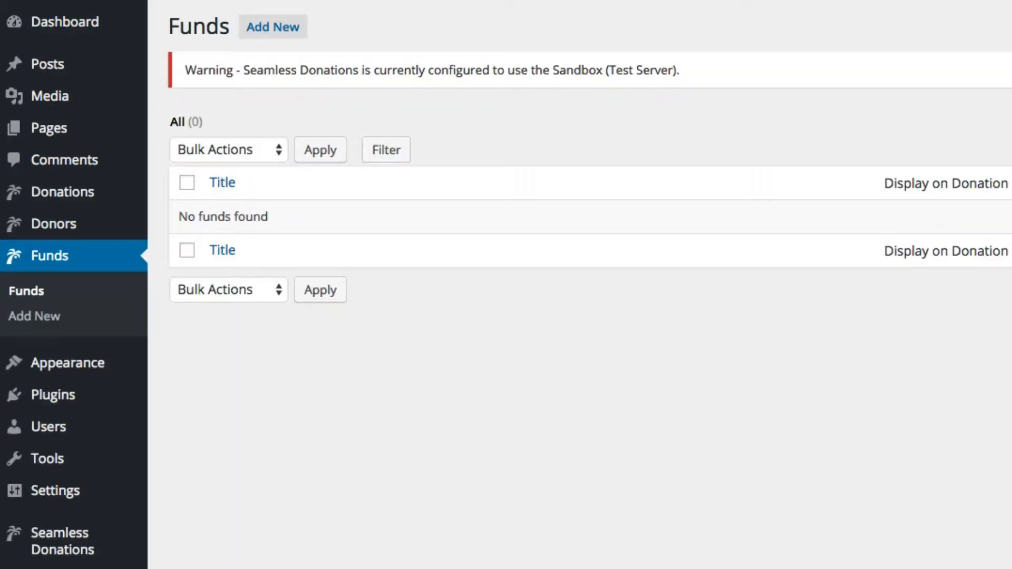
{"action": "mouse_move", "coordinate": [83, 551]}
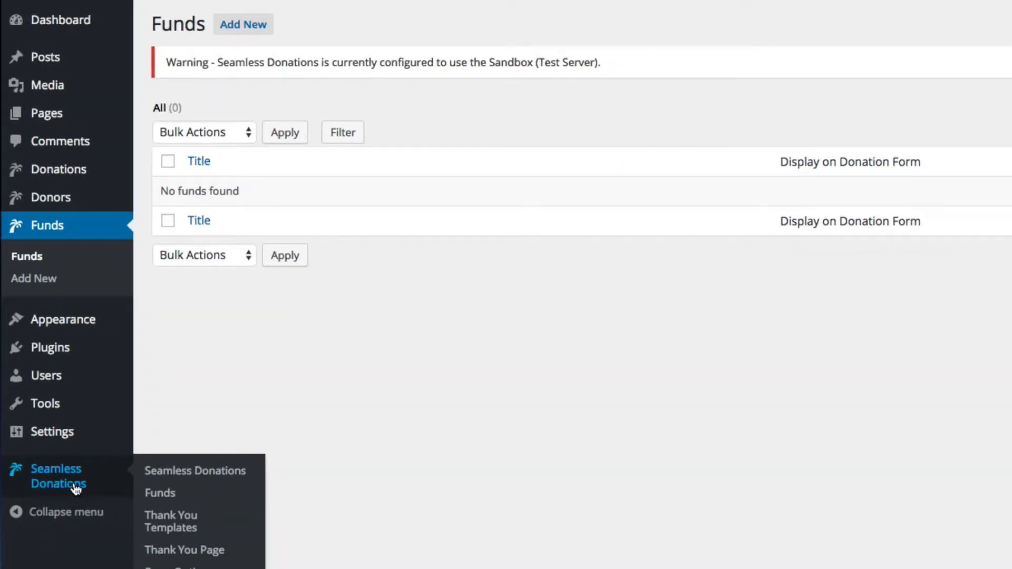
{"action": "left_click", "coordinate": [76, 490]}
Open the Seamless Donations Settings and inspect the PayPal IPN URL under PayPal Settings
{"action": "left_click", "coordinate": [763, 103]}
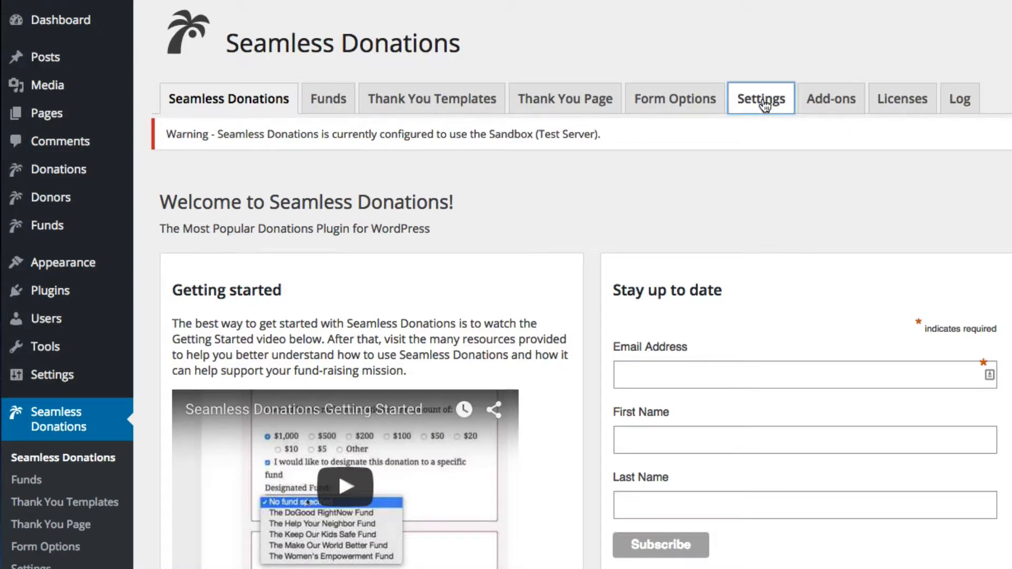
{"action": "scroll", "coordinate": [478, 565], "scroll_direction": "down", "scroll_amount": 4}
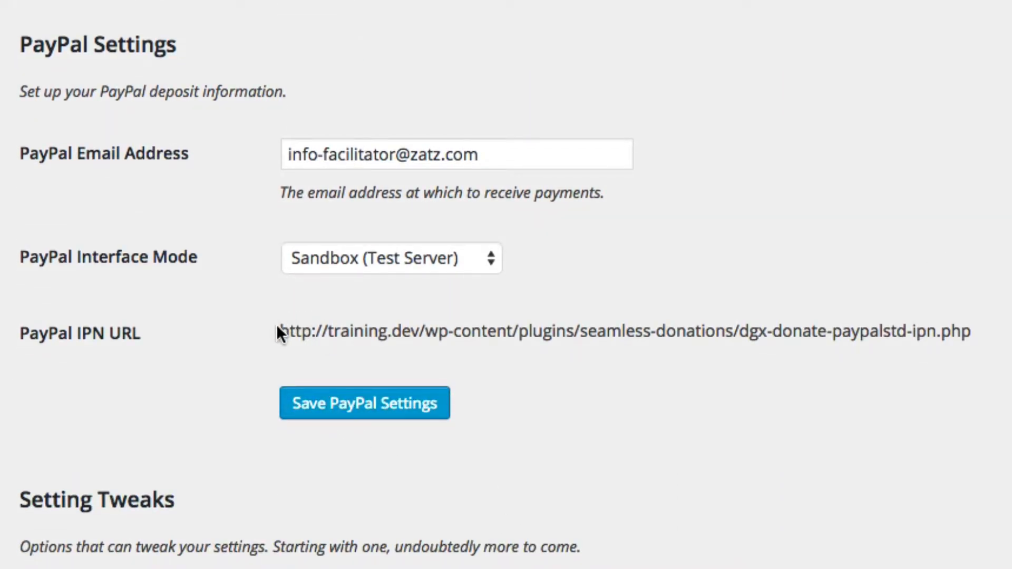
{"action": "left_click_drag", "start_coordinate": [281, 331], "coordinate": [998, 353]}
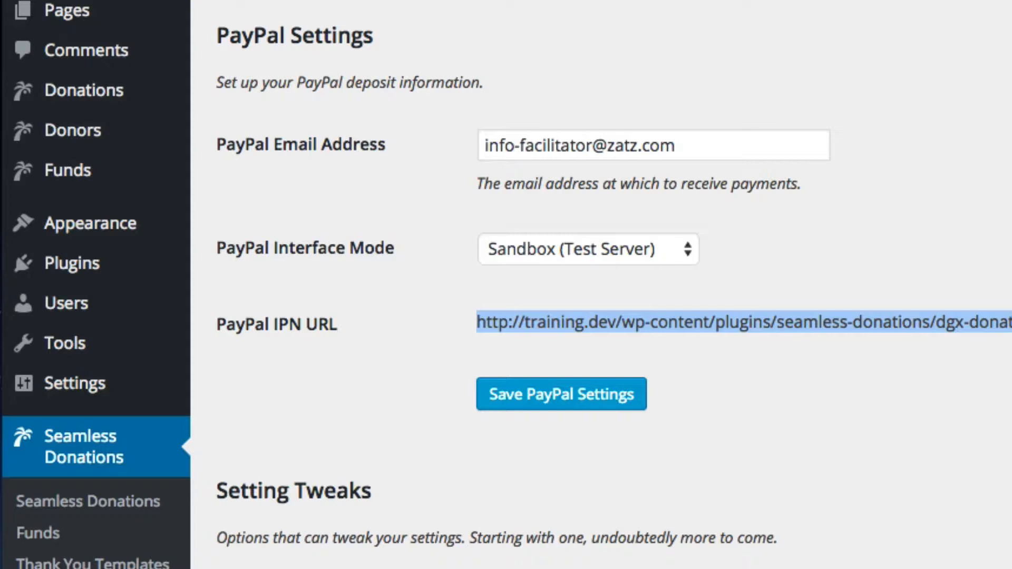
{"action": "left_click", "coordinate": [997, 364]}
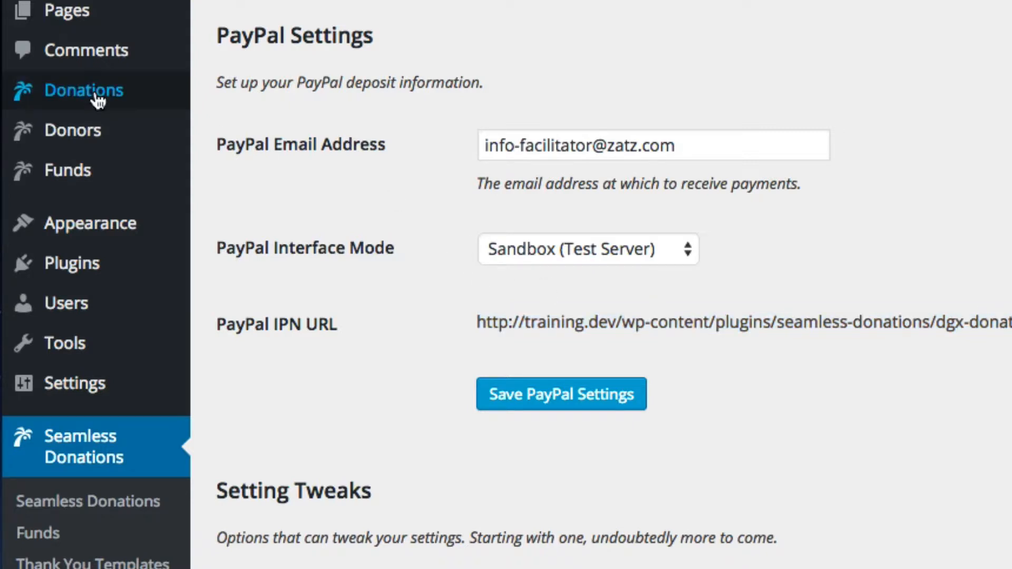
{"action": "scroll", "coordinate": [694, 359], "scroll_direction": "up", "scroll_amount": 6}
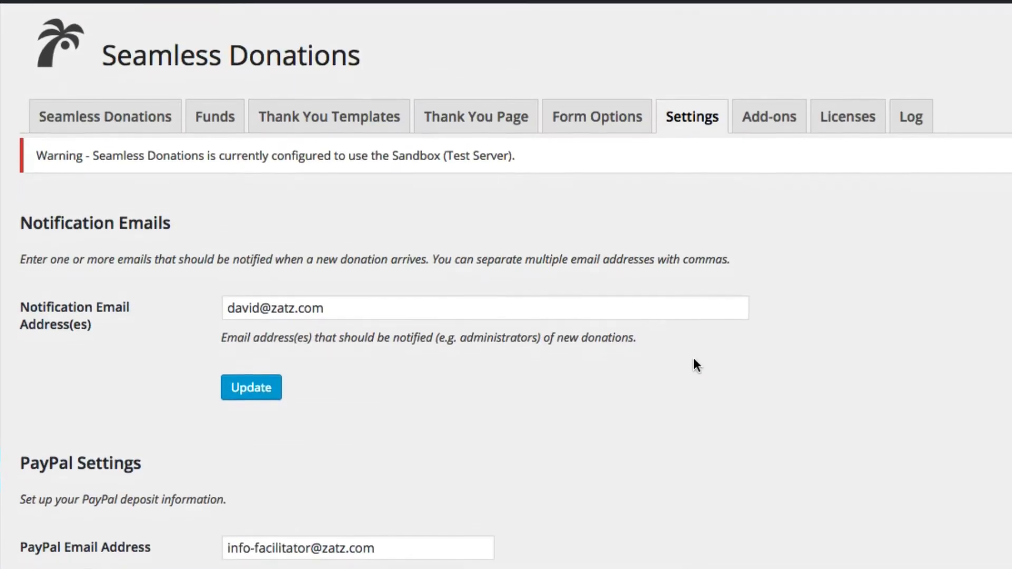
Open the Log tab and inspect the recorded $5 donation transaction data
{"action": "left_click", "coordinate": [901, 115]}
{"action": "scroll", "coordinate": [401, 190], "scroll_direction": "down", "scroll_amount": 3}
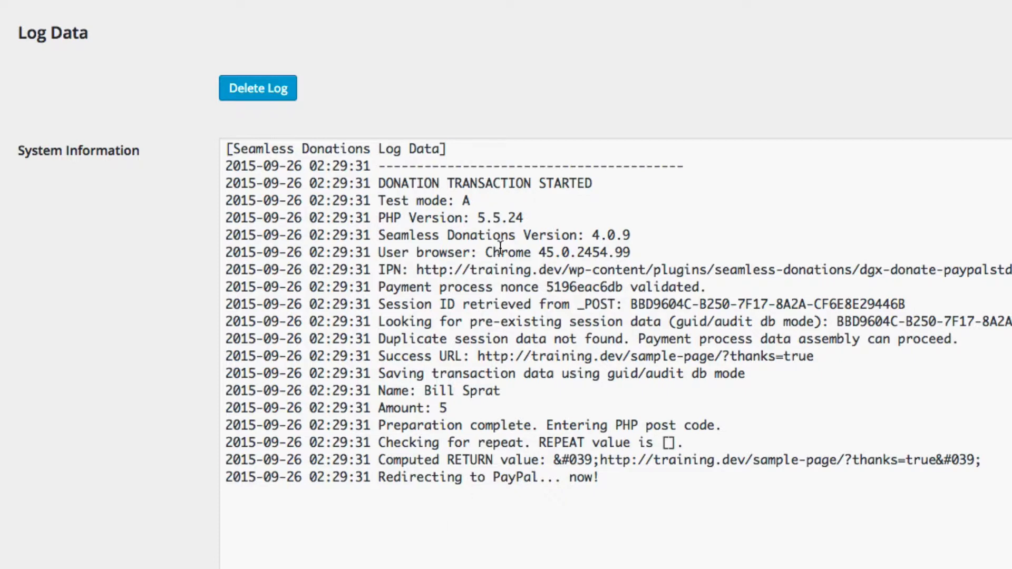
{"action": "left_click_drag", "start_coordinate": [562, 271], "coordinate": [412, 270]}
{"action": "key", "text": "super+a"}
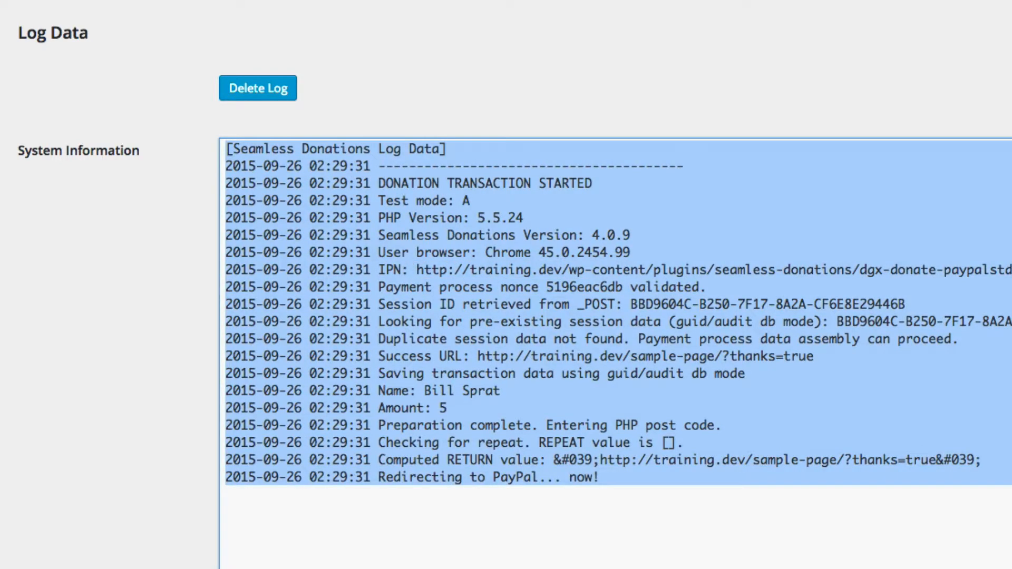
{"action": "left_click", "coordinate": [391, 99]}
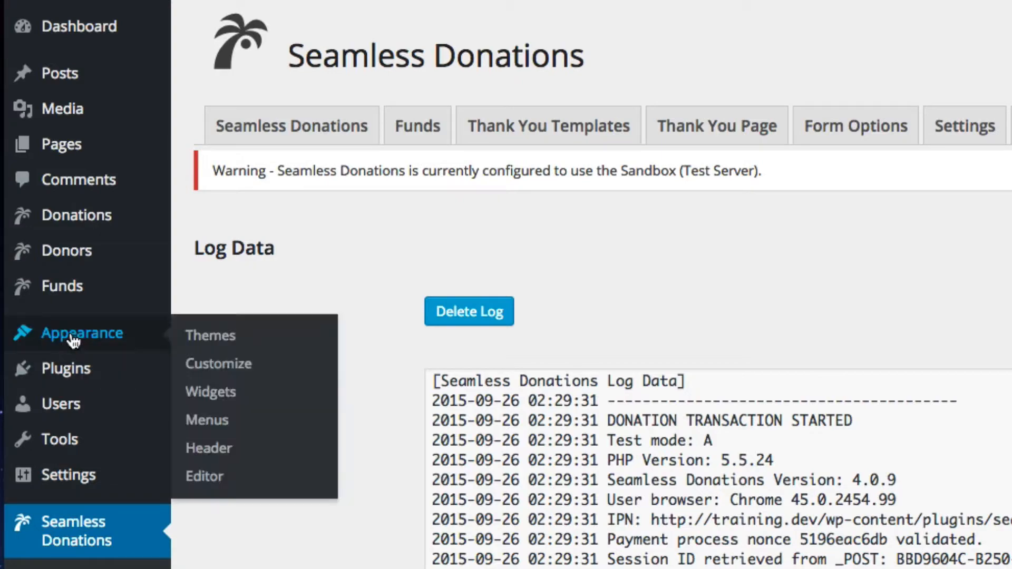
Reactivate Thank You Enhanced in Installed Plugins and start a new page from All Pages
{"action": "left_click", "coordinate": [211, 371]}
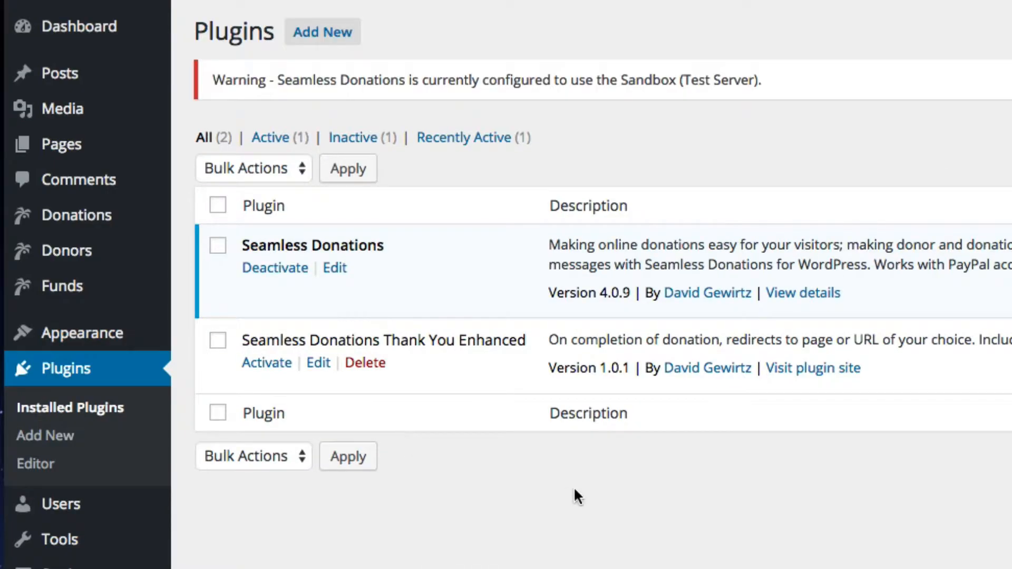
{"action": "left_click", "coordinate": [264, 364]}
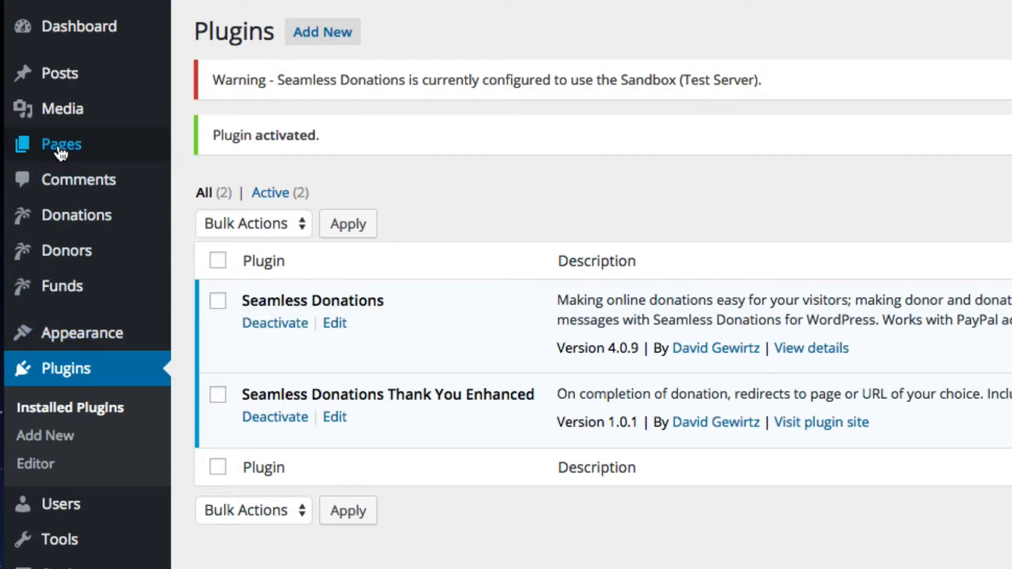
{"action": "mouse_move", "coordinate": [27, 149]}
{"action": "left_click", "coordinate": [203, 151]}
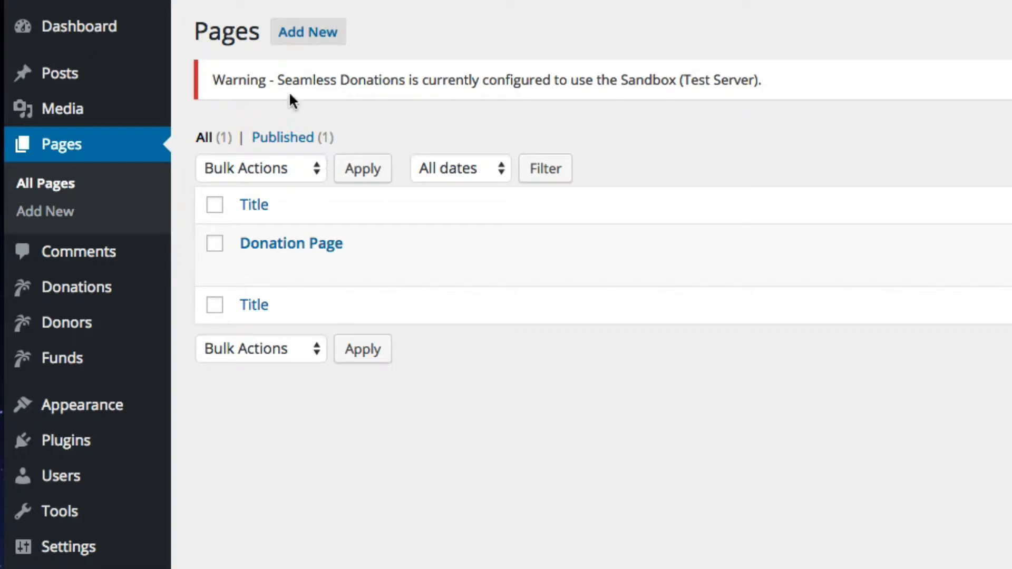
{"action": "left_click", "coordinate": [293, 37]}
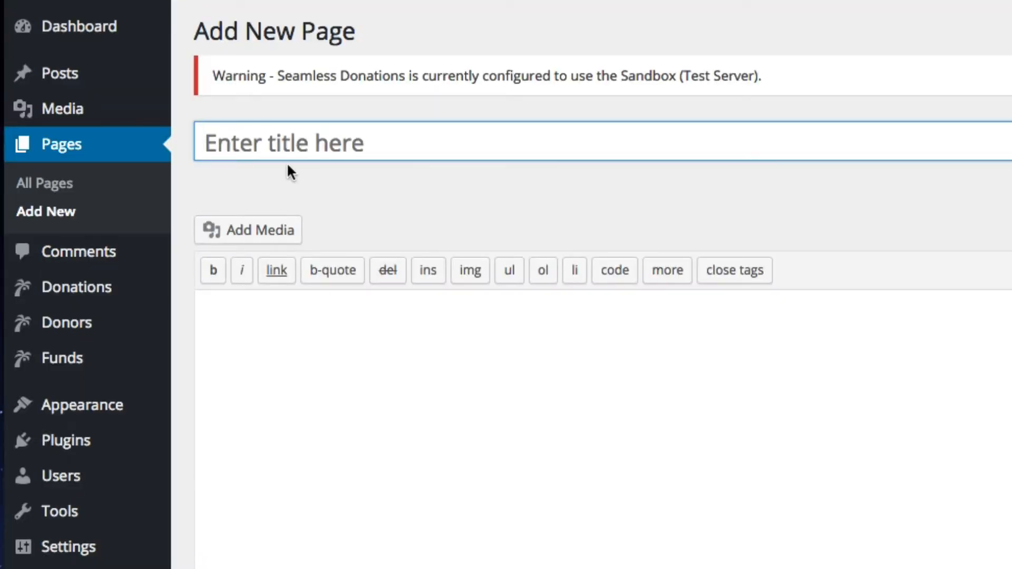
Publish a page titled 'Thank You Page' and type 'Thank you!' as its body
{"action": "type", "text": "Thank You Page"}
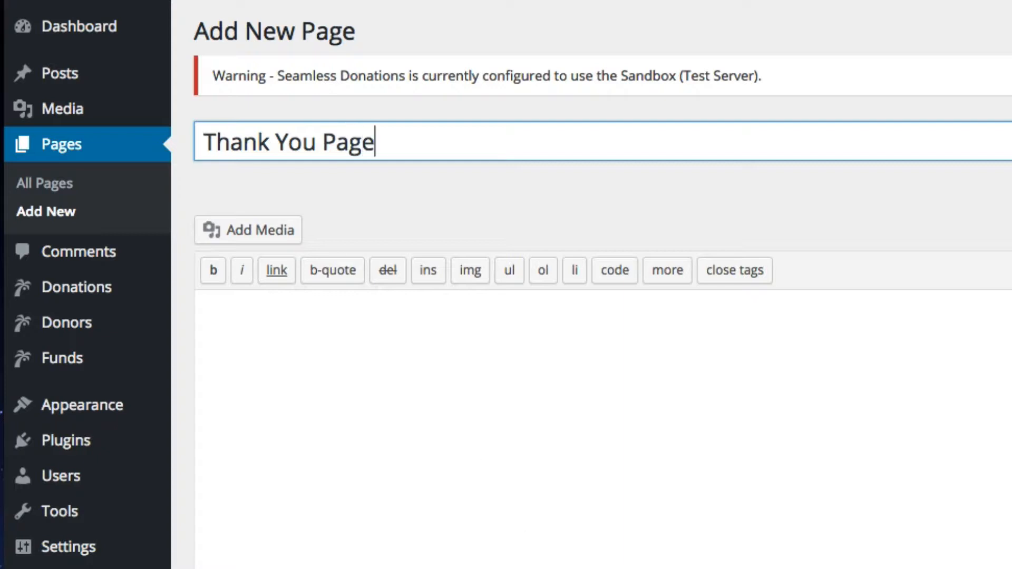
{"action": "key", "text": "Tab"}
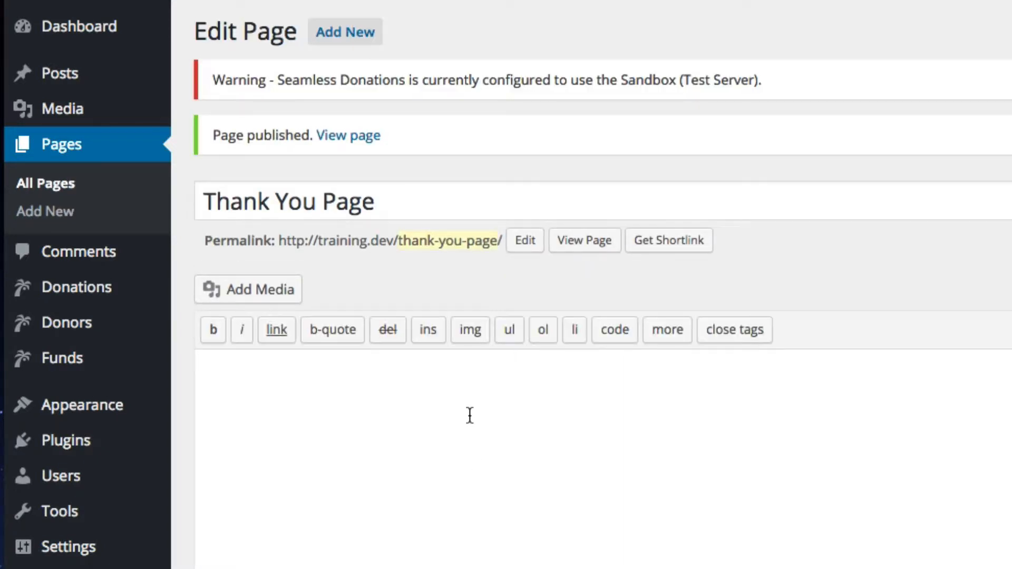
{"action": "left_click", "coordinate": [469, 416]}
{"action": "type", "text": "Thank you!"}
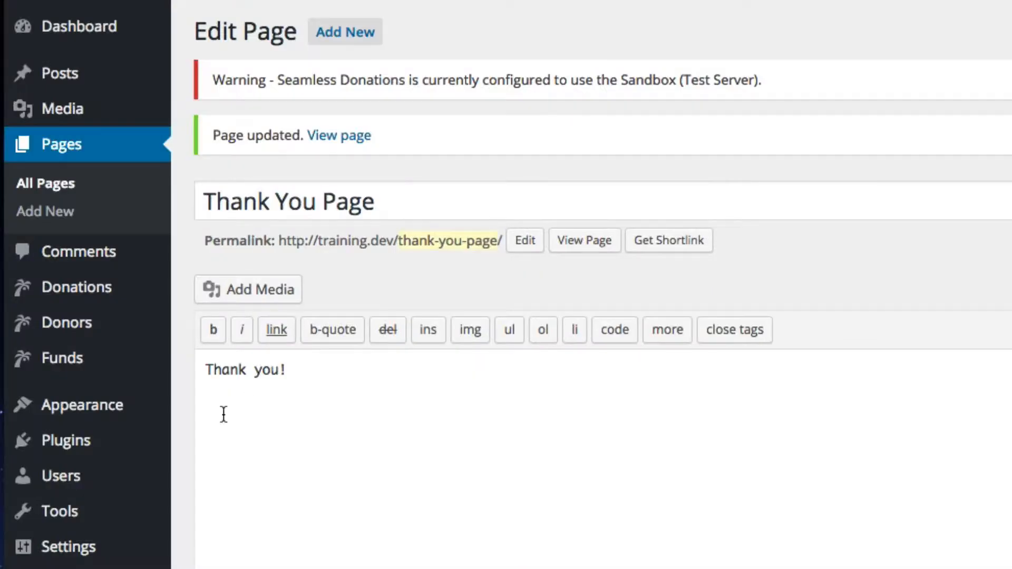
Add Thank You Page to the Main menu in Appearance > Menus
{"action": "mouse_move", "coordinate": [112, 412]}
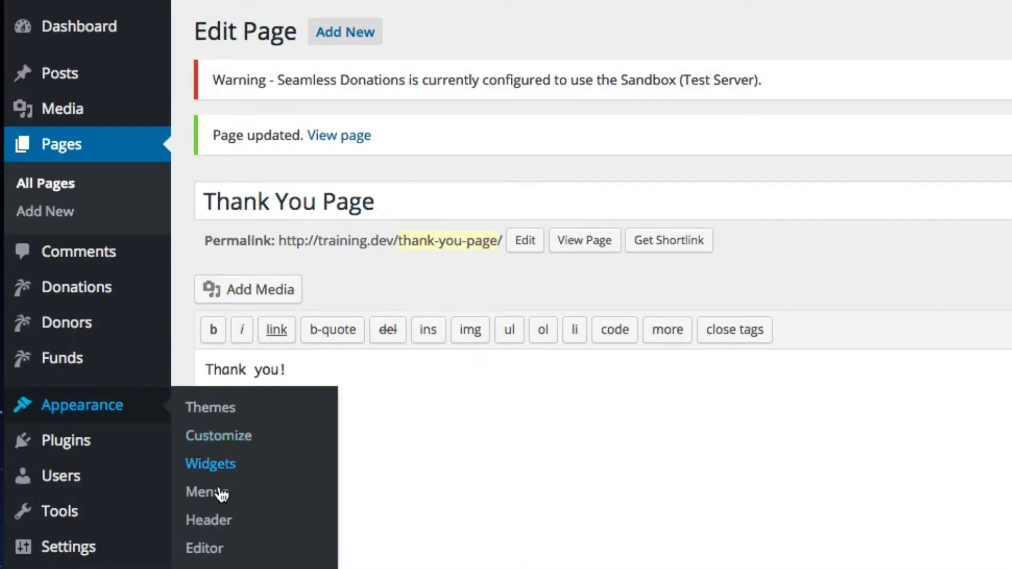
{"action": "left_click", "coordinate": [261, 499]}
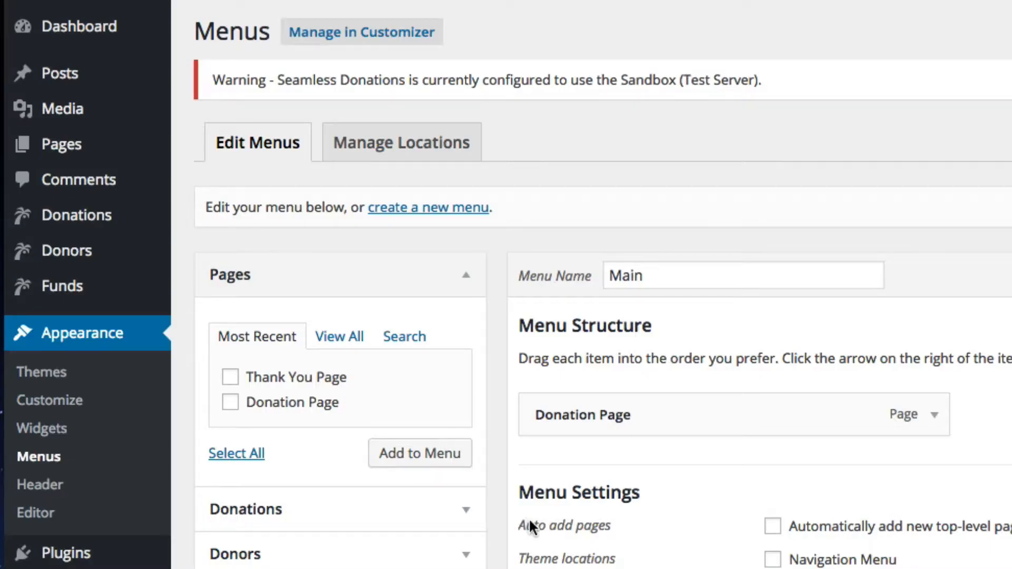
{"action": "left_click", "coordinate": [231, 378]}
{"action": "left_click", "coordinate": [423, 457]}
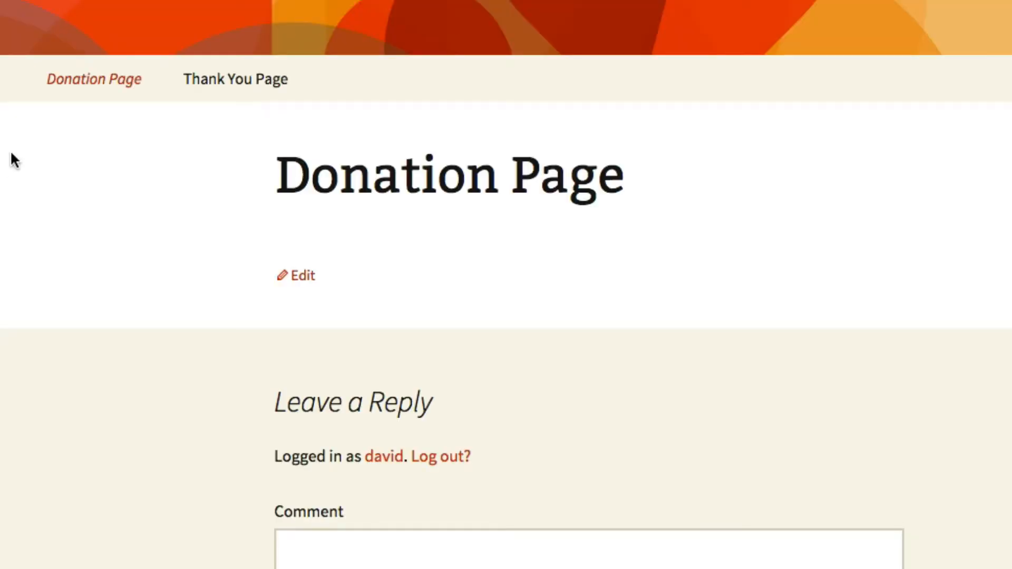
Copy the Thank You Page's web address and open the plugin's Thank You Page redirect settings
{"action": "left_click", "coordinate": [76, 83]}
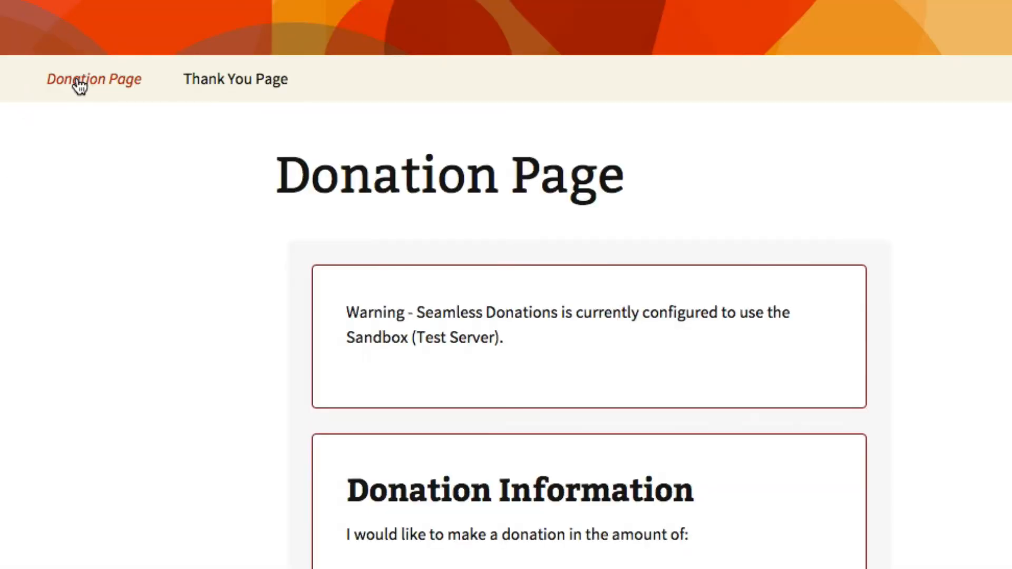
{"action": "left_click", "coordinate": [261, 80]}
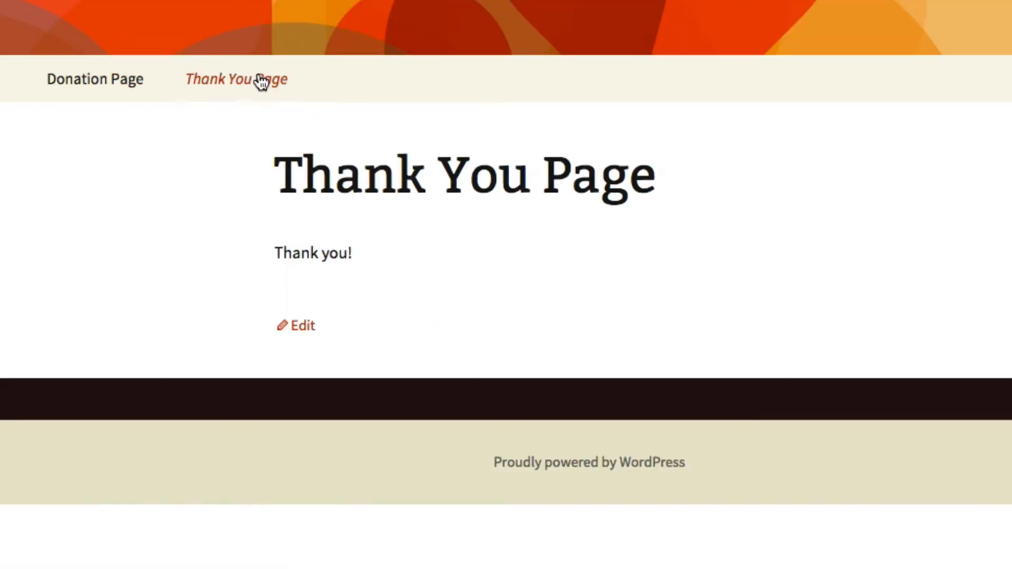
{"action": "left_click", "coordinate": [101, 98]}
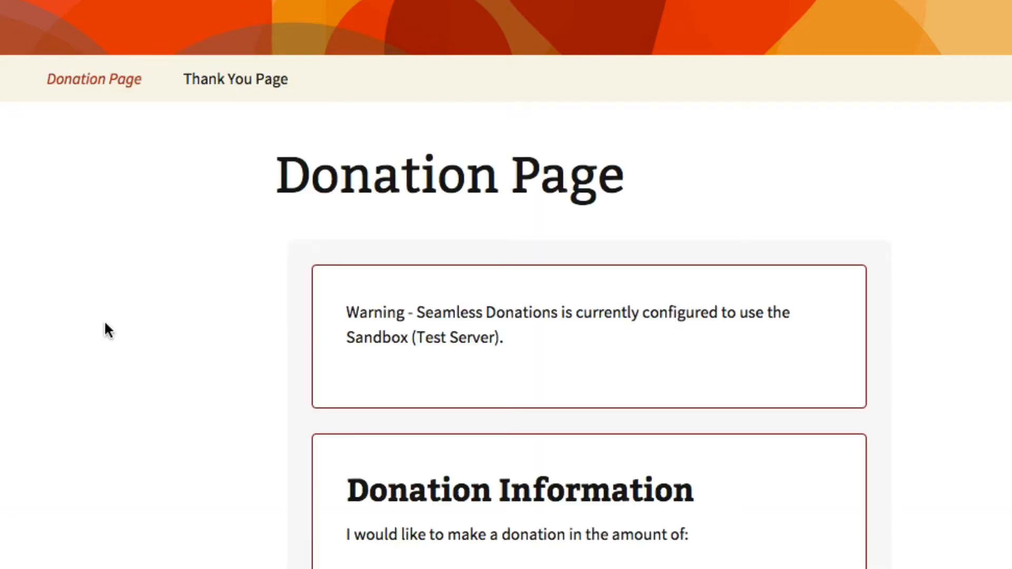
{"action": "left_click", "coordinate": [253, 76]}
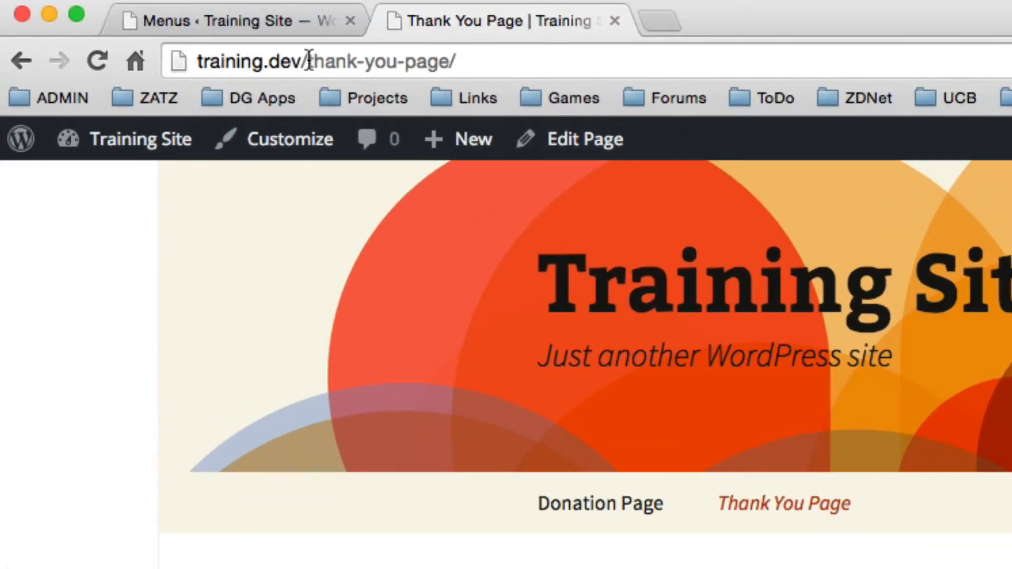
{"action": "left_click", "coordinate": [242, 10]}
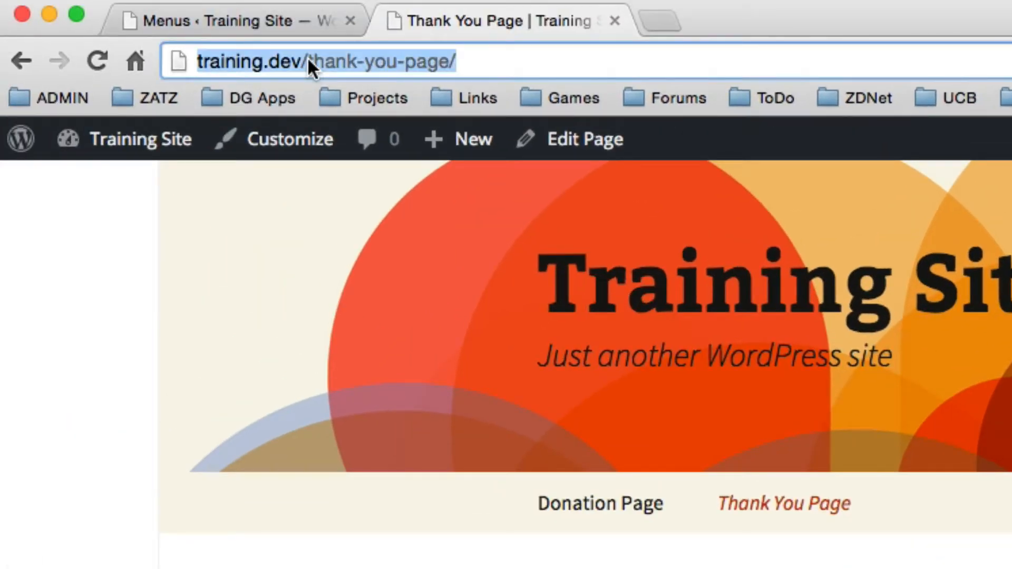
{"action": "right_click", "coordinate": [242, 11]}
{"action": "left_click", "coordinate": [326, 100]}
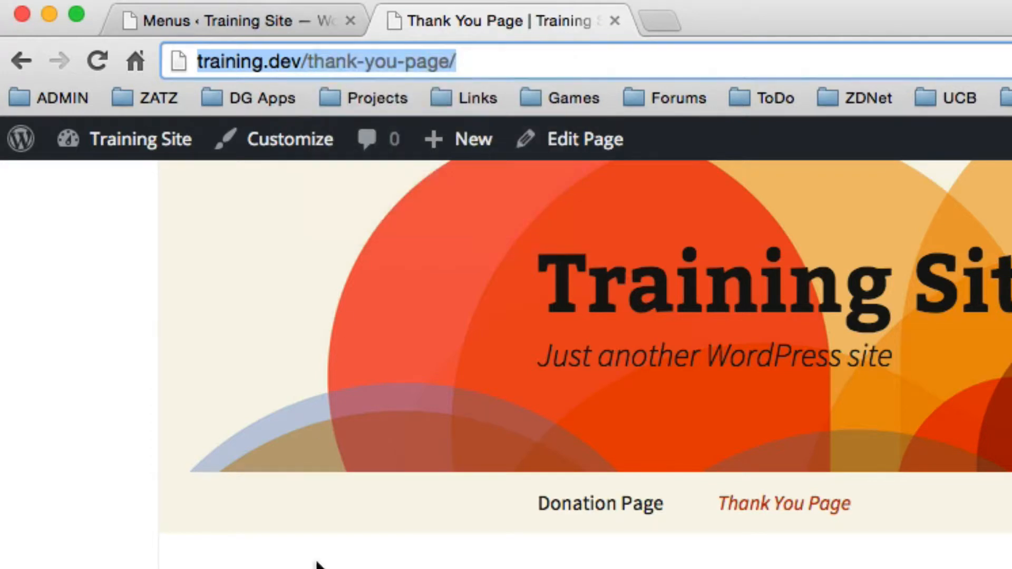
{"action": "left_click", "coordinate": [207, 15]}
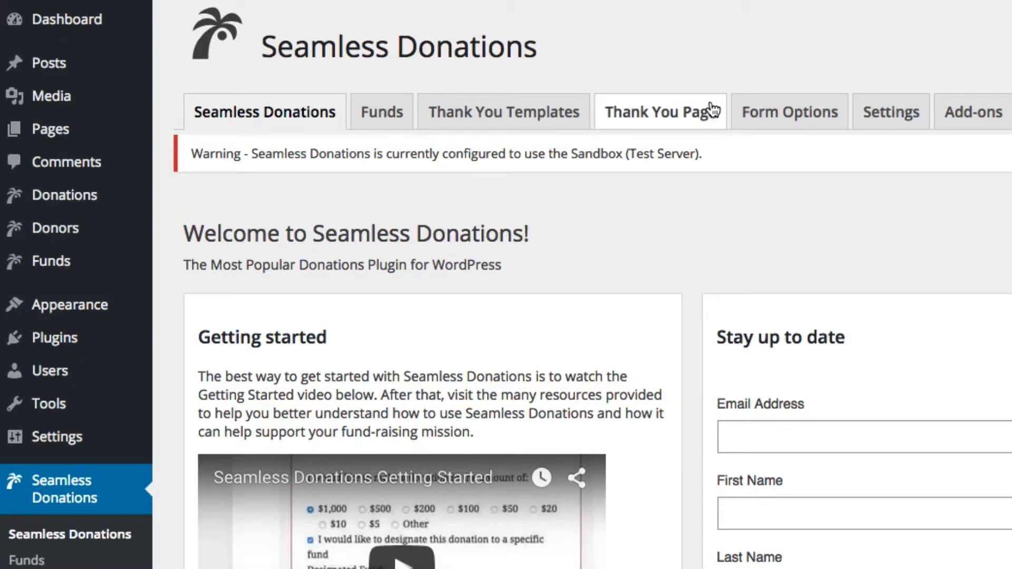
{"action": "left_click", "coordinate": [713, 110]}
{"action": "left_click", "coordinate": [466, 459]}
Paste the Thank You Page address as the Seamless Donations Redirect URL and save it
{"action": "key", "text": "ctrl+v"}
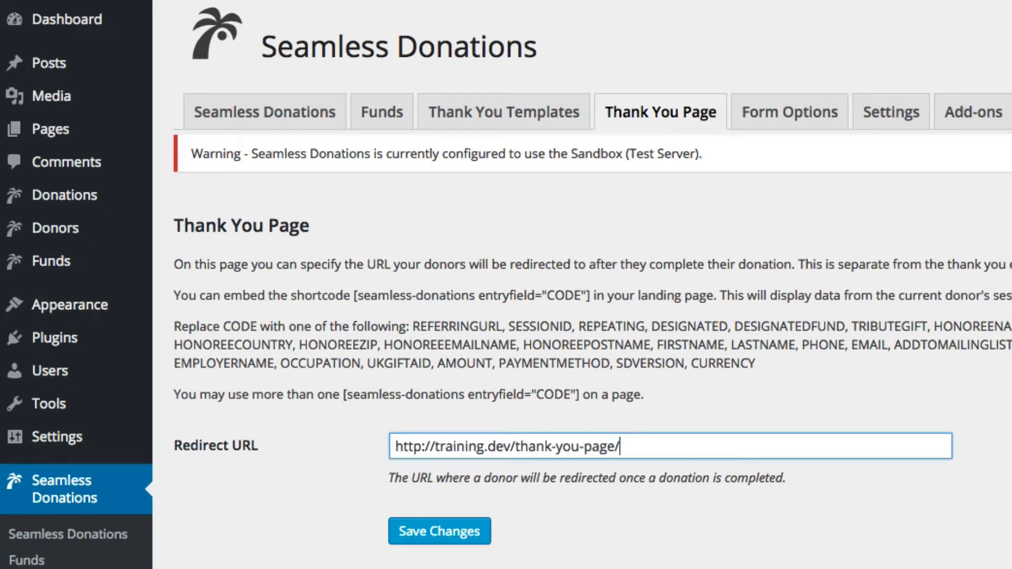
{"action": "left_click", "coordinate": [435, 543]}
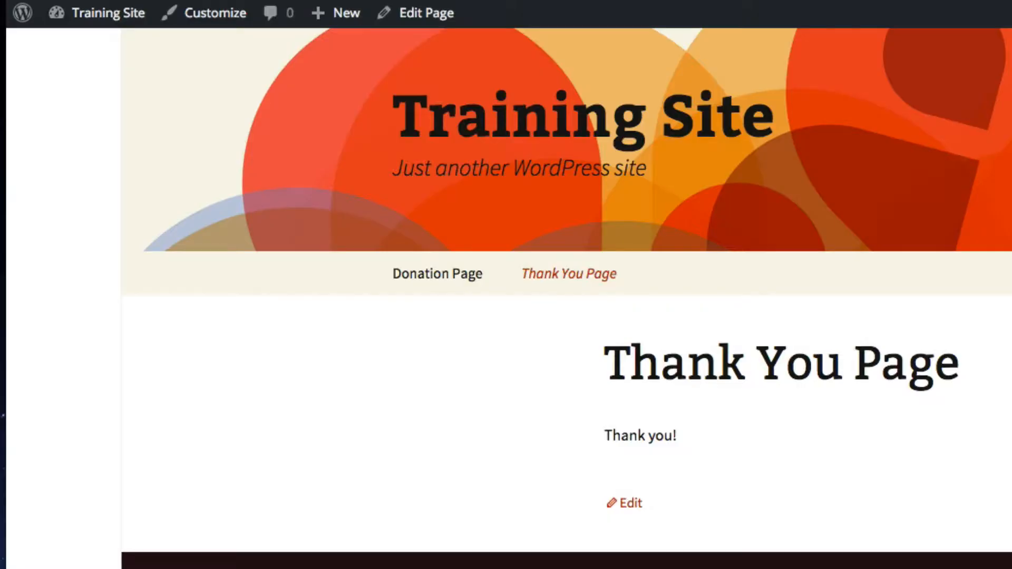
Edit the Thank You Page in the Visual editor and select the 'Thank you!' text
{"action": "left_click", "coordinate": [436, 13]}
{"action": "left_click", "coordinate": [315, 331]}
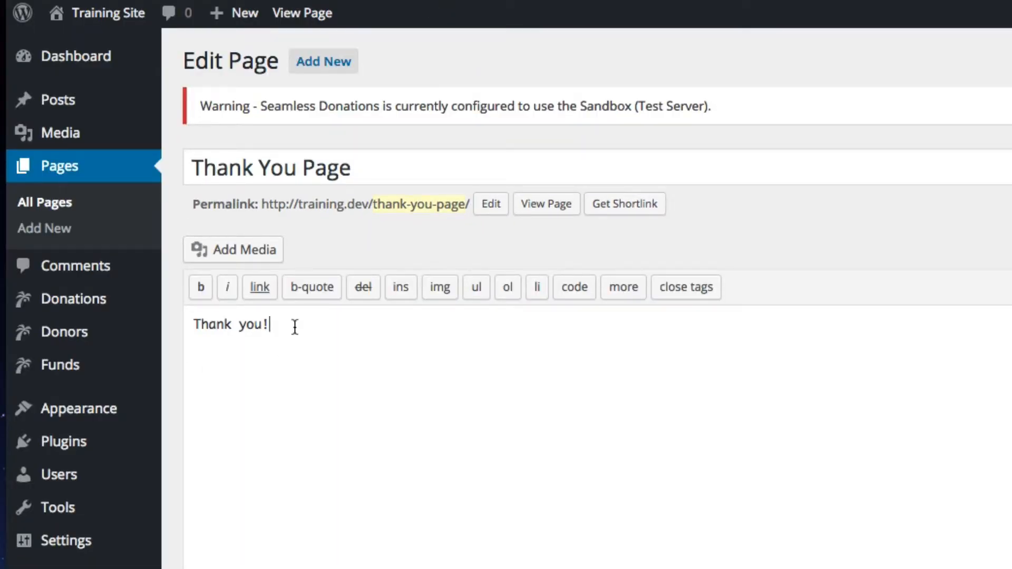
{"action": "key", "text": "ctrl+a"}
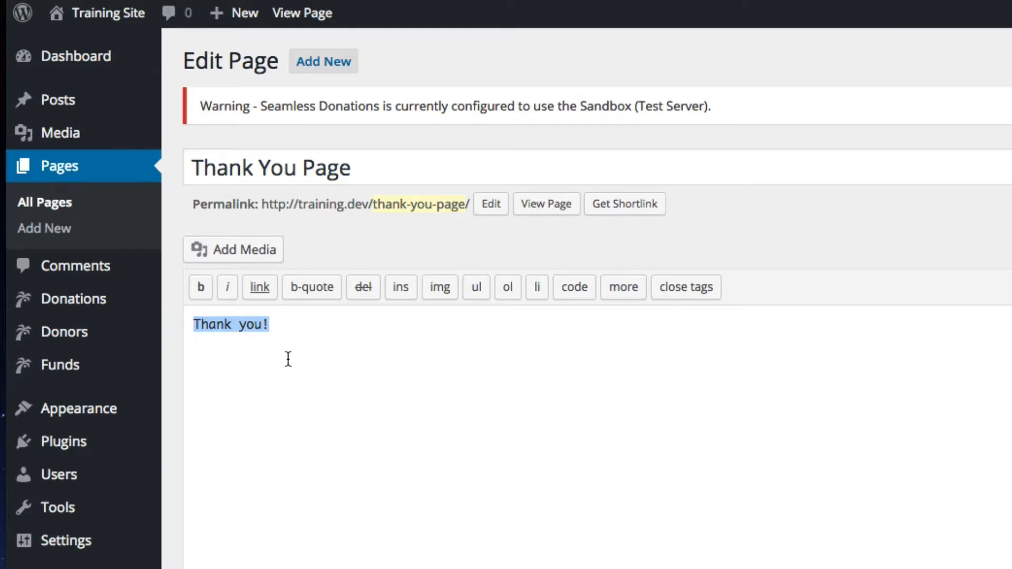
{"action": "left_click", "coordinate": [1010, 259]}
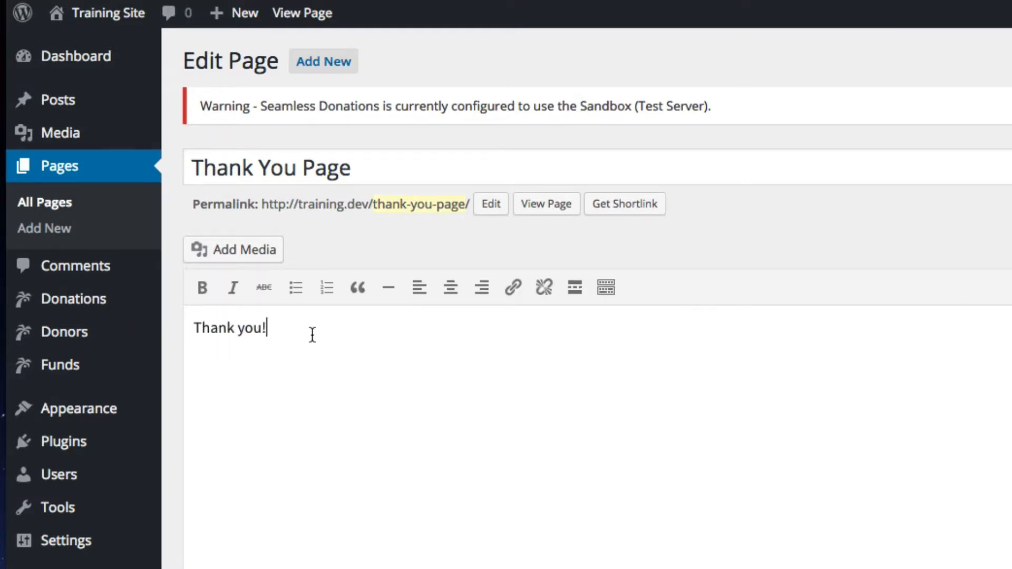
{"action": "left_click_drag", "start_coordinate": [313, 336], "coordinate": [193, 329]}
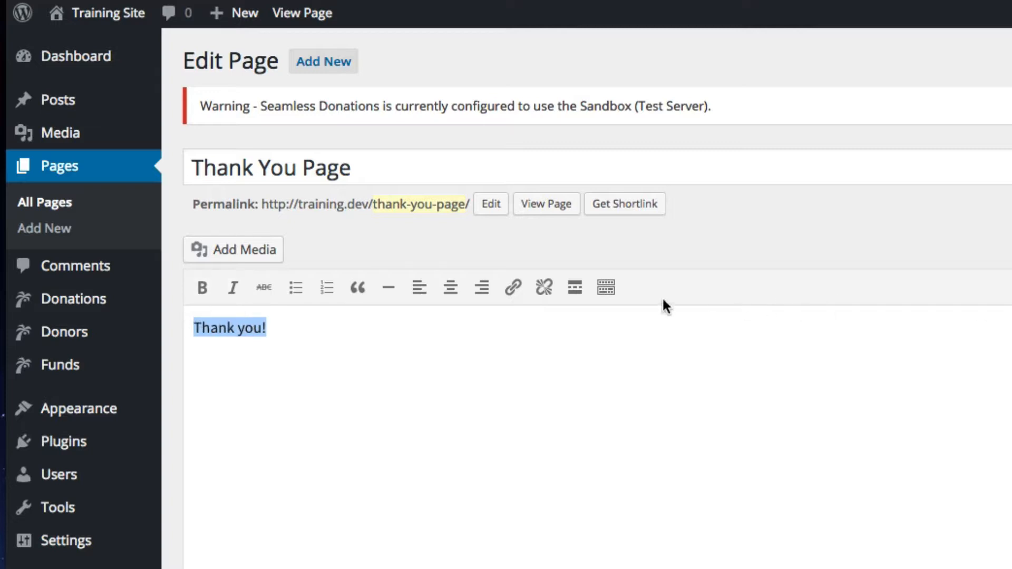
Format 'Thank you!' as a Heading 1 with green text colour
{"action": "left_click", "coordinate": [606, 288]}
{"action": "left_click", "coordinate": [285, 321]}
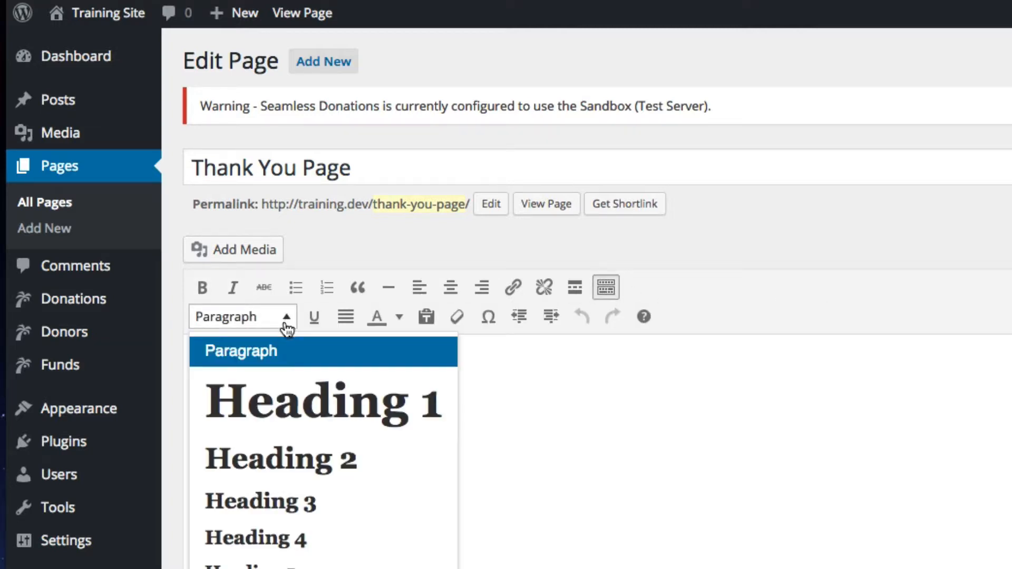
{"action": "left_click", "coordinate": [280, 417]}
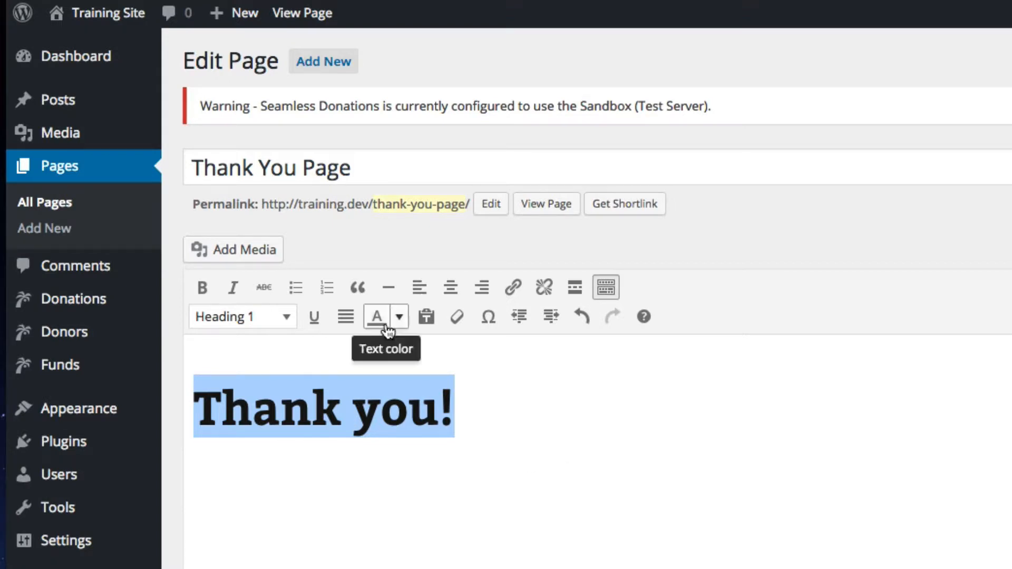
{"action": "left_click", "coordinate": [404, 316]}
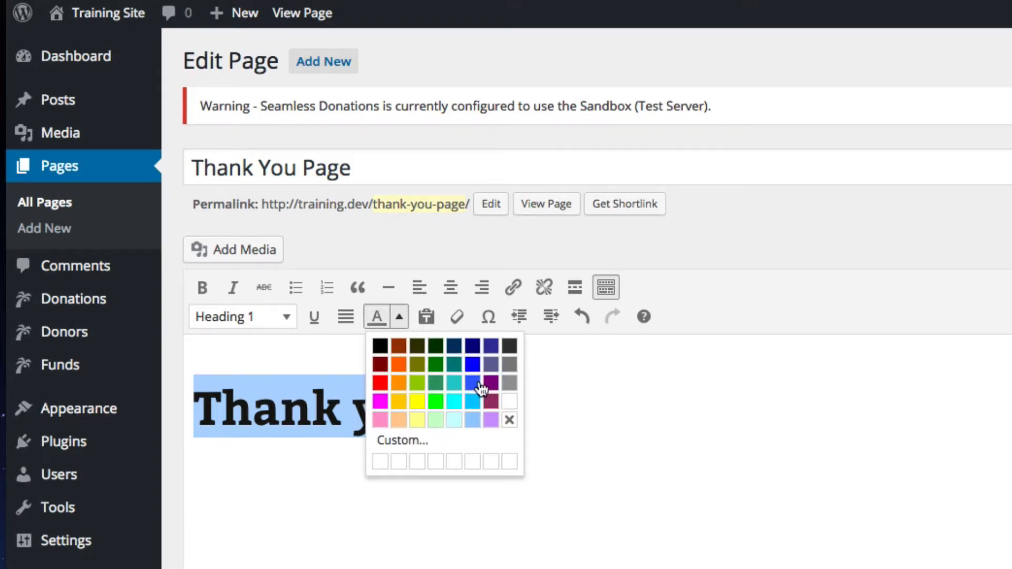
{"action": "left_click", "coordinate": [436, 383]}
{"action": "left_click", "coordinate": [610, 531]}
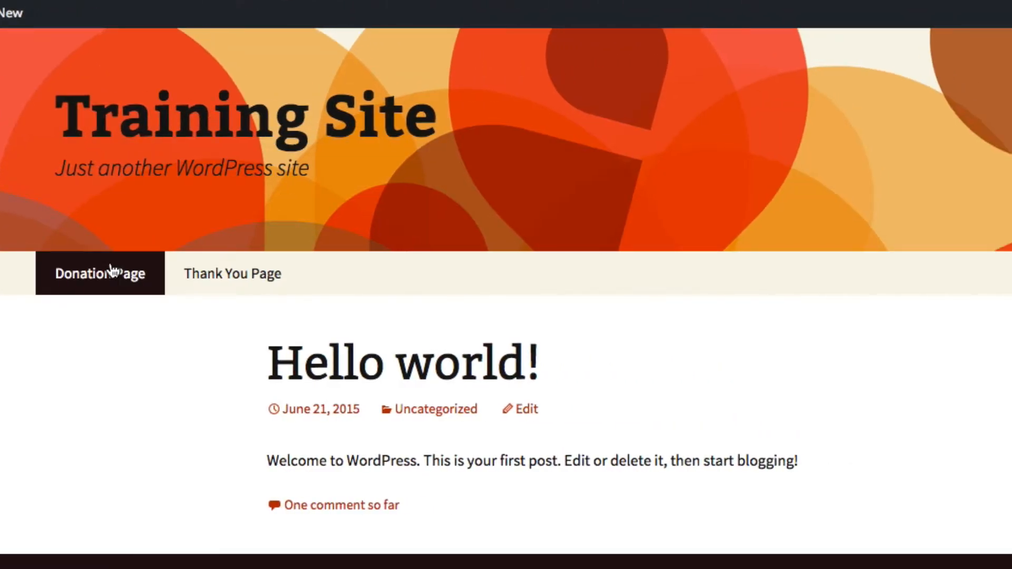
Open the site's Donation Page and choose the $5 donation amount
{"action": "left_click", "coordinate": [266, 273]}
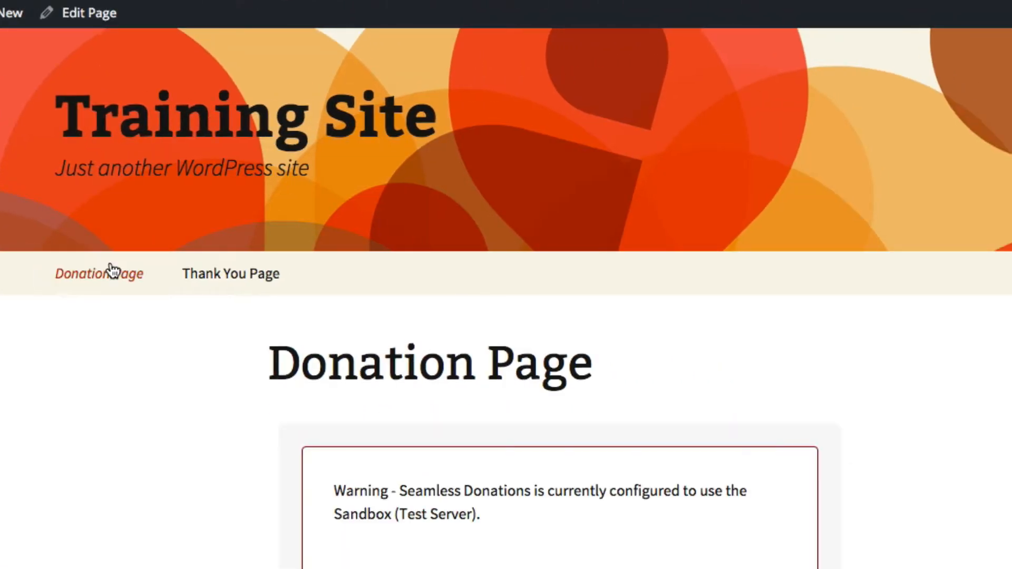
{"action": "scroll", "coordinate": [482, 470], "scroll_direction": "down", "scroll_amount": 12}
{"action": "left_click", "coordinate": [435, 73]}
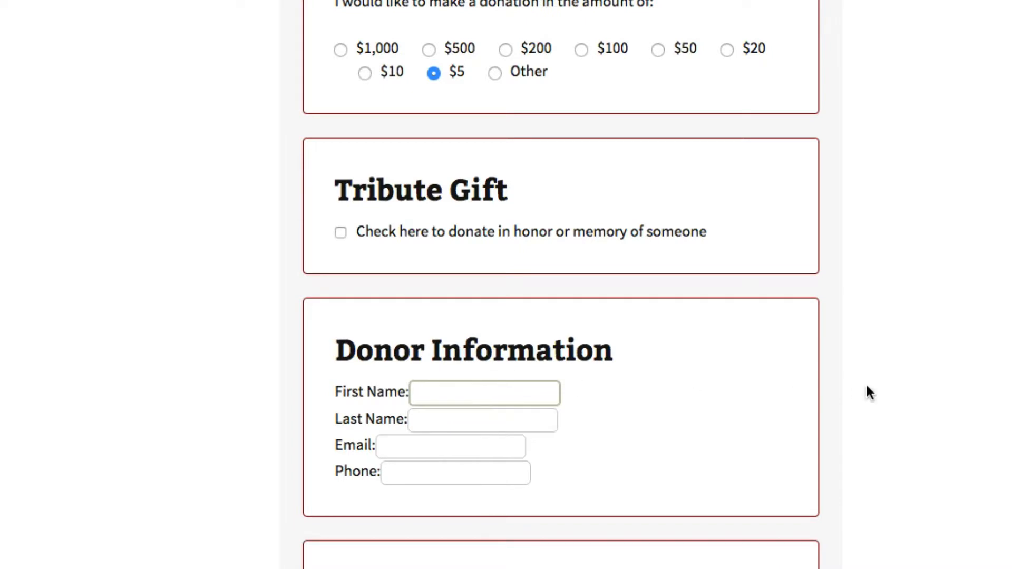
Enter the donor's first name, last name, e-mail address and phone number
{"action": "type", "text": "Bill"}
{"action": "key", "text": "Tab"}
{"action": "type", "text": "Bob"}
{"action": "key", "text": "Tab"}
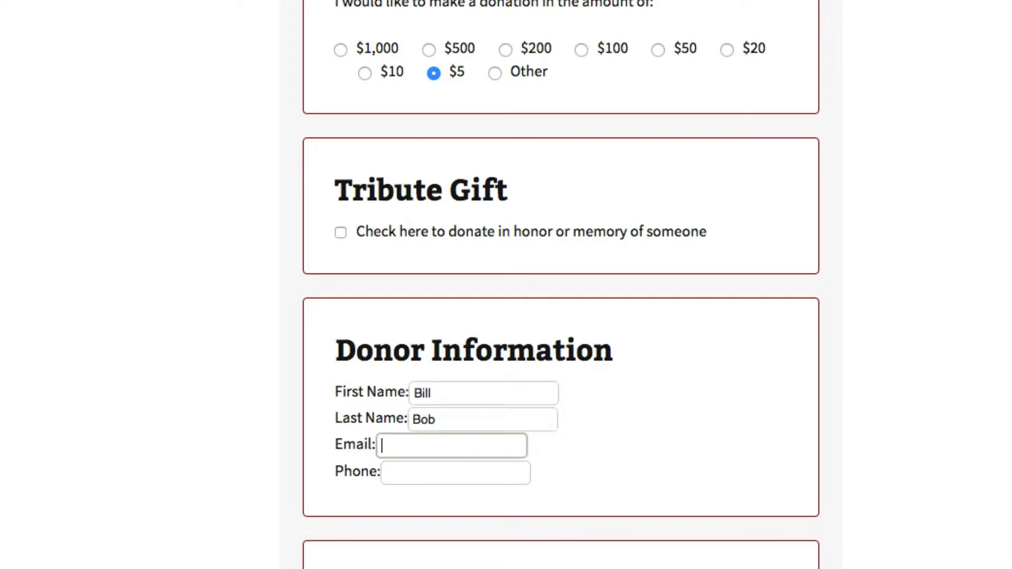
{"action": "type", "text": "billybob@bill.com"}
{"action": "key", "text": "Tab"}
{"action": "type", "text": "222-222"}
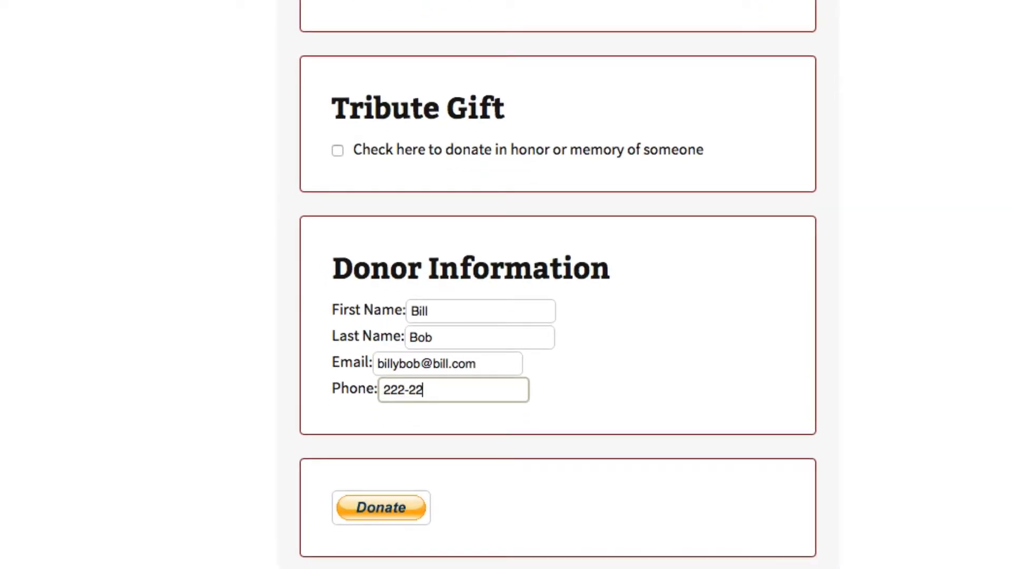
{"action": "type", "text": "-2222"}
Submit the donation, log in as the sandbox test buyer, and confirm the $5.00 USD donation
{"action": "left_click", "coordinate": [394, 509]}
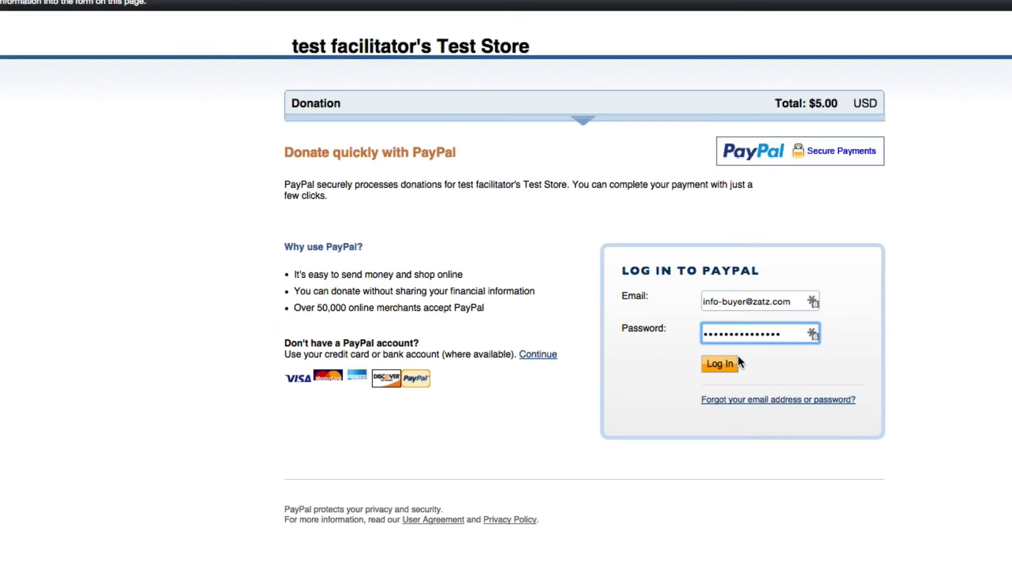
{"action": "left_click", "coordinate": [729, 368]}
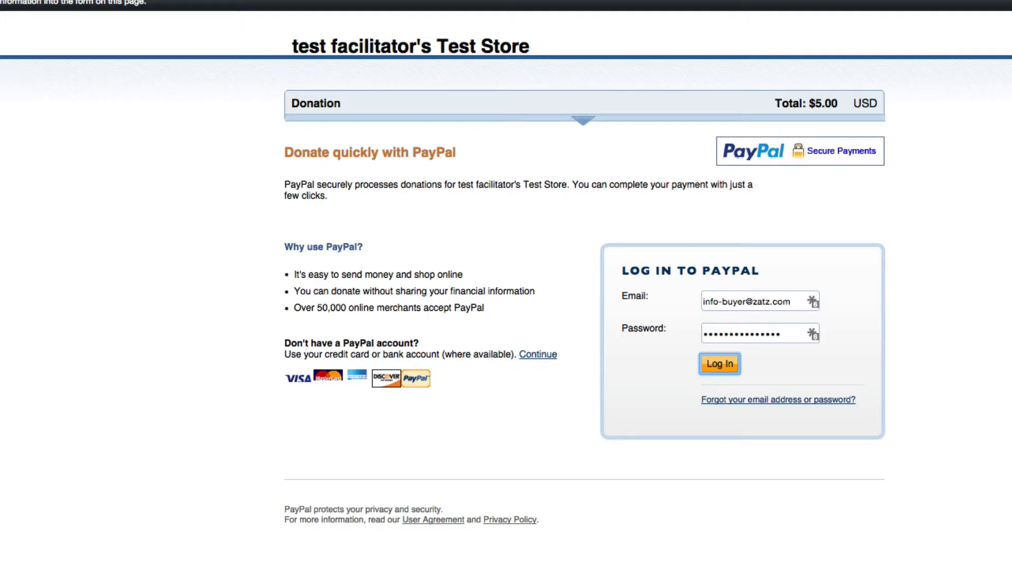
{"action": "left_click", "coordinate": [842, 548]}
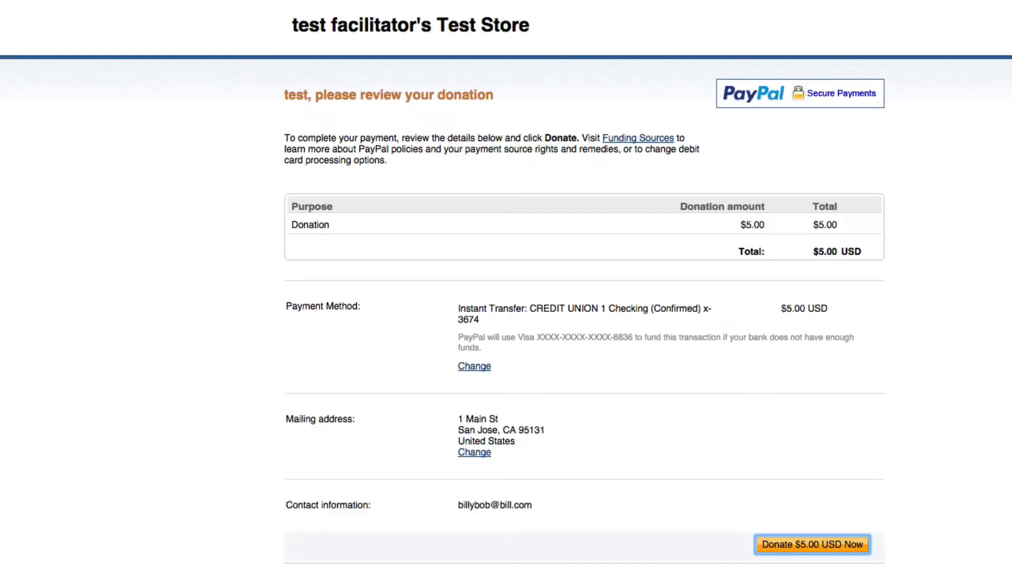
Return to the green 'Thank you!' page and copy its full session URL from the address bar
{"action": "left_click", "coordinate": [316, 280]}
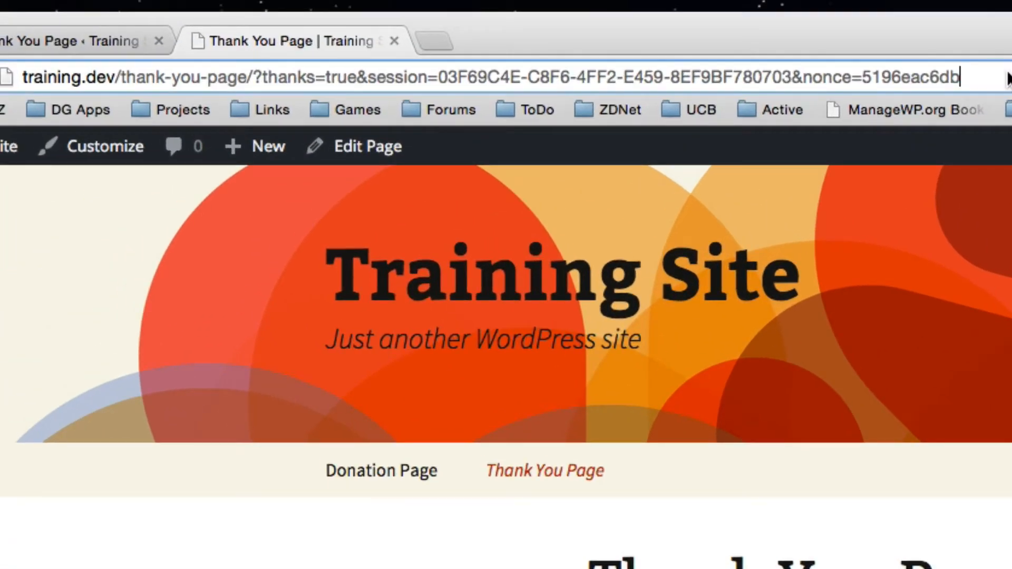
{"action": "left_click_drag", "start_coordinate": [1009, 77], "coordinate": [159, 96]}
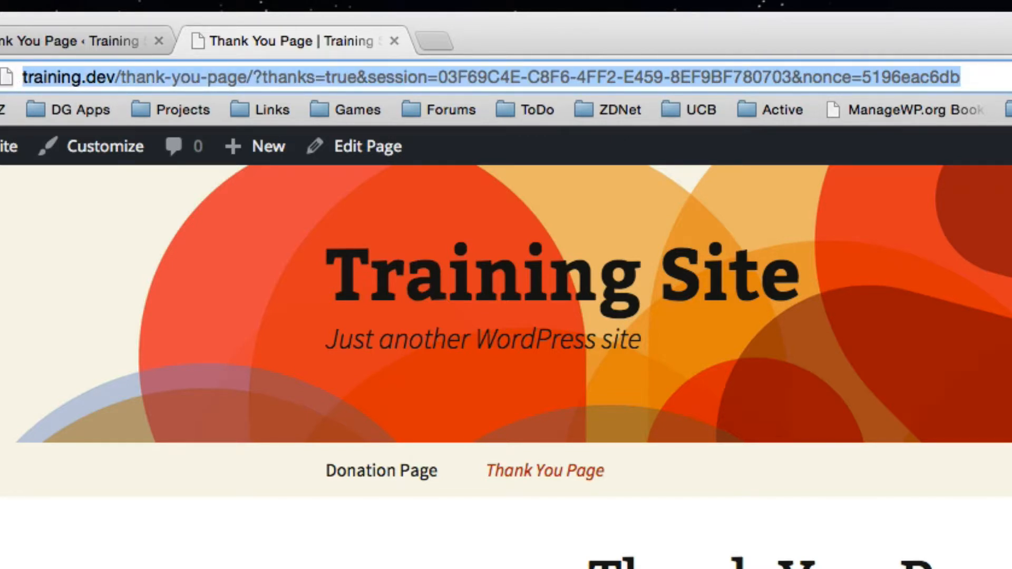
{"action": "right_click", "coordinate": [599, 76]}
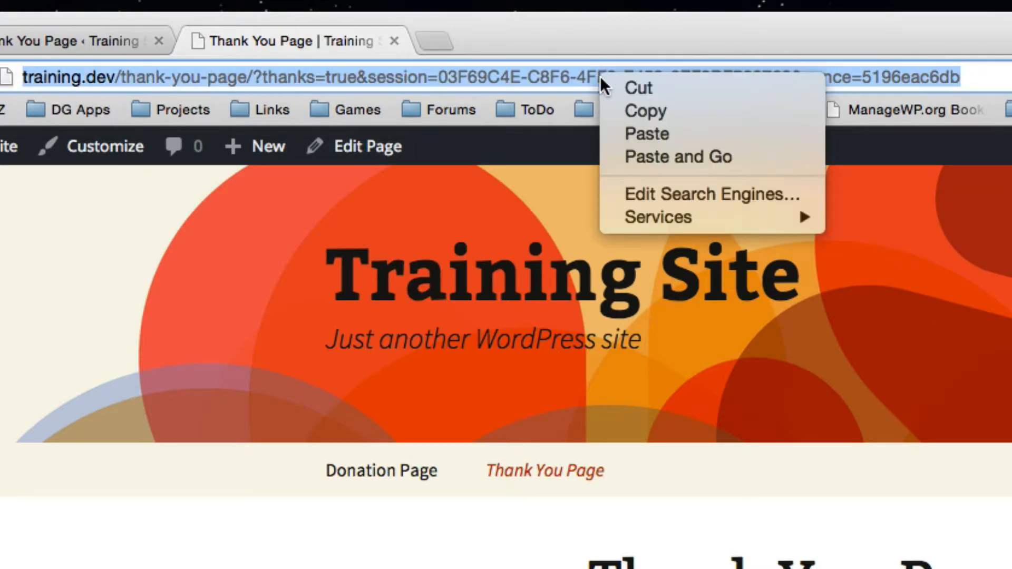
{"action": "left_click", "coordinate": [621, 112]}
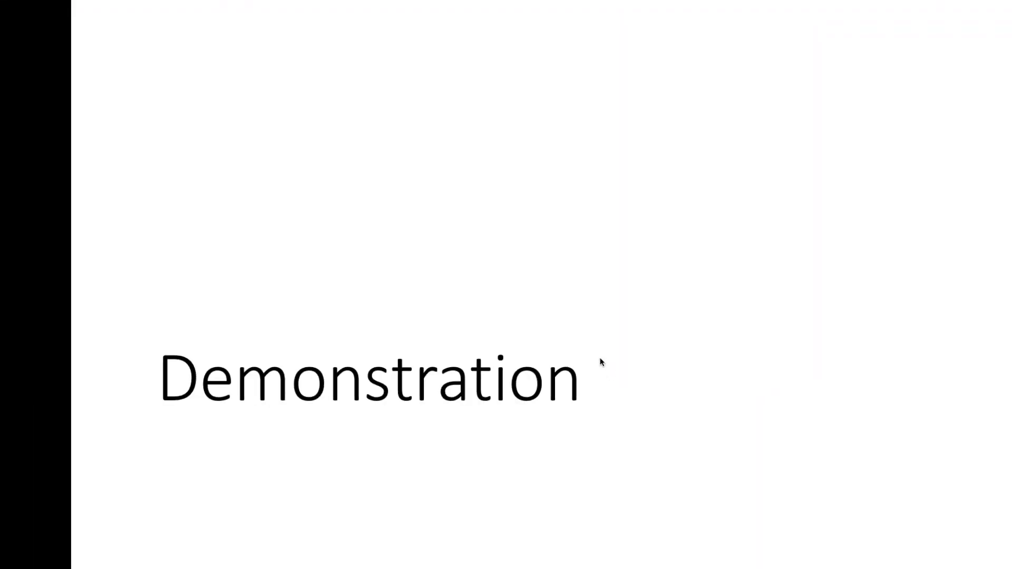
End the Demonstration slide show and add a new Title Only slide
{"action": "left_click", "coordinate": [365, 349]}
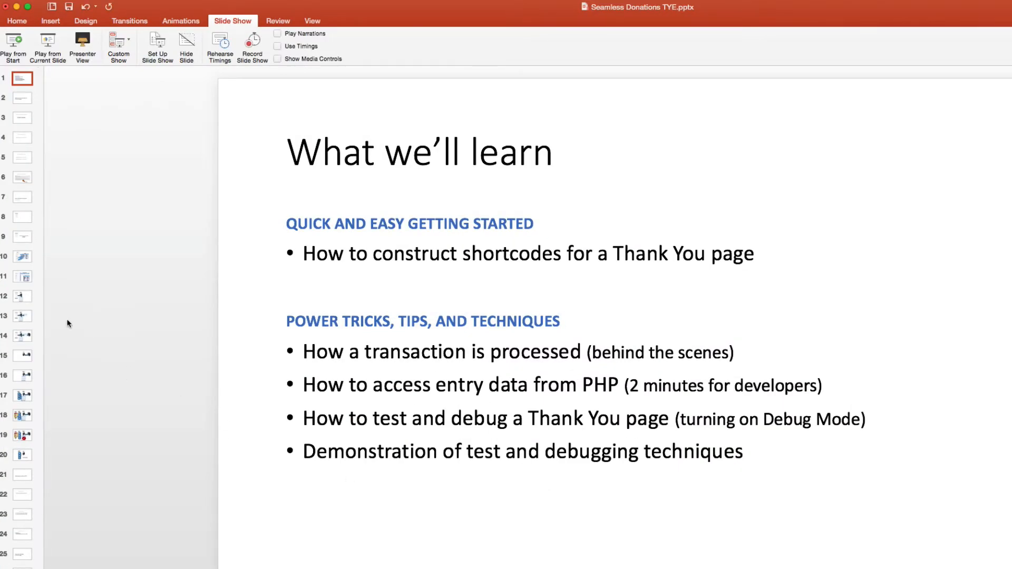
{"action": "scroll", "coordinate": [21, 350], "scroll_direction": "down", "scroll_amount": 3}
{"action": "scroll", "coordinate": [21, 350], "scroll_direction": "up", "scroll_amount": 3}
{"action": "scroll", "coordinate": [21, 350], "scroll_direction": "down", "scroll_amount": 3}
{"action": "scroll", "coordinate": [21, 350], "scroll_direction": "up", "scroll_amount": 3}
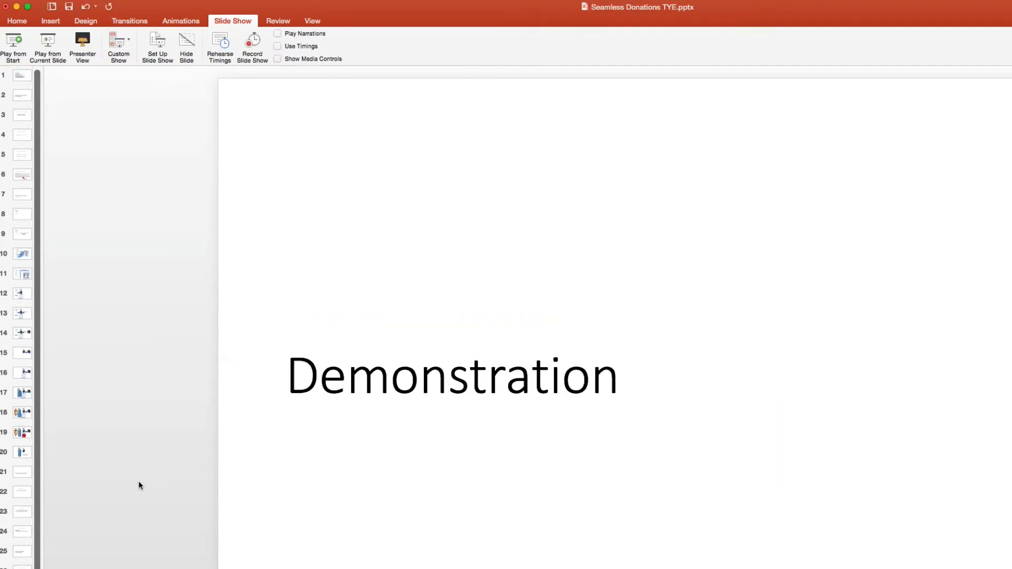
{"action": "left_click", "coordinate": [19, 21]}
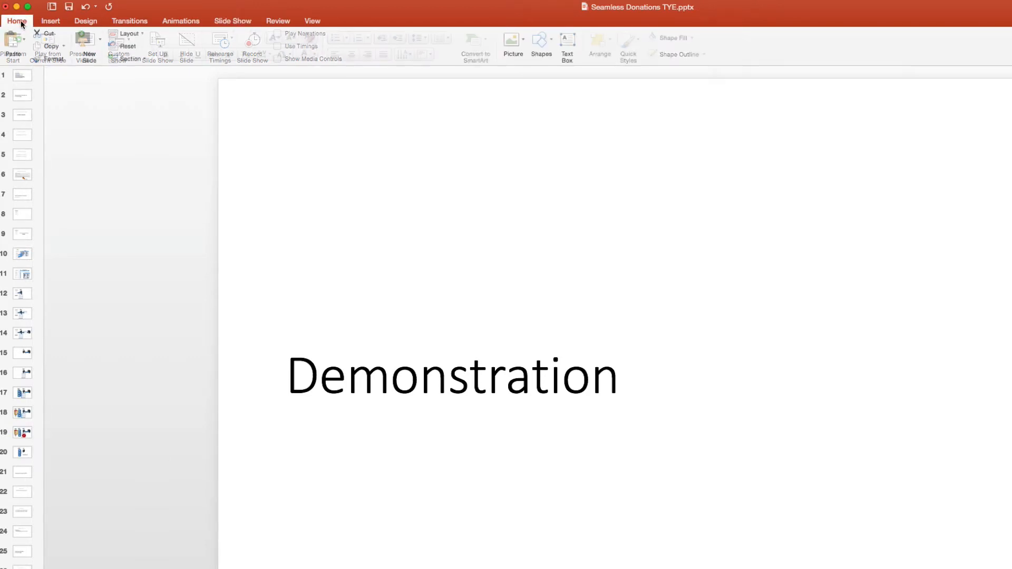
{"action": "left_click", "coordinate": [98, 39]}
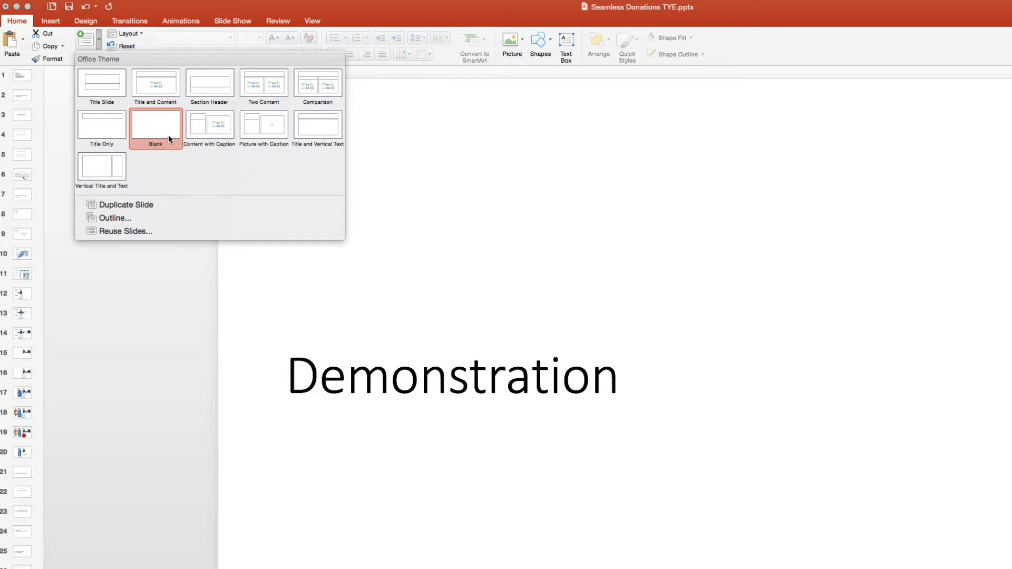
{"action": "left_click", "coordinate": [88, 127]}
Paste the session URL as the slide title and stretch the title box down to mid-slide
{"action": "left_click", "coordinate": [555, 151]}
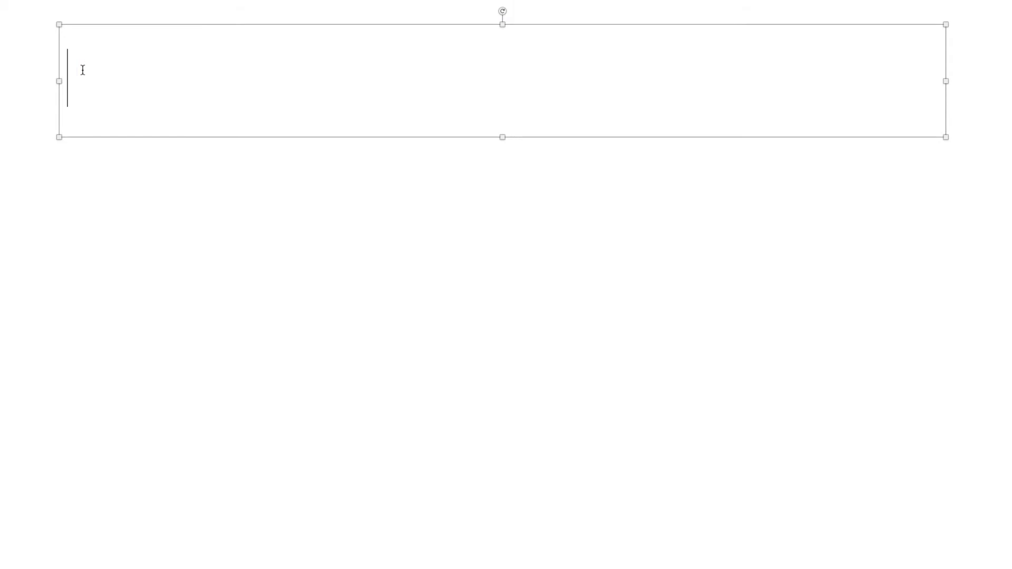
{"action": "key", "text": "ctrl+v"}
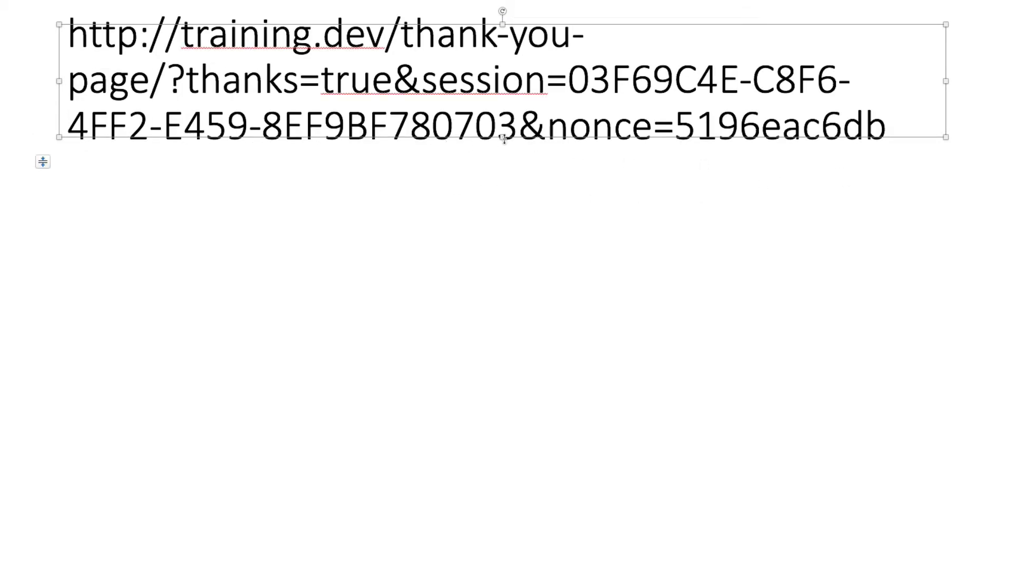
{"action": "left_click_drag", "start_coordinate": [503, 137], "coordinate": [504, 395]}
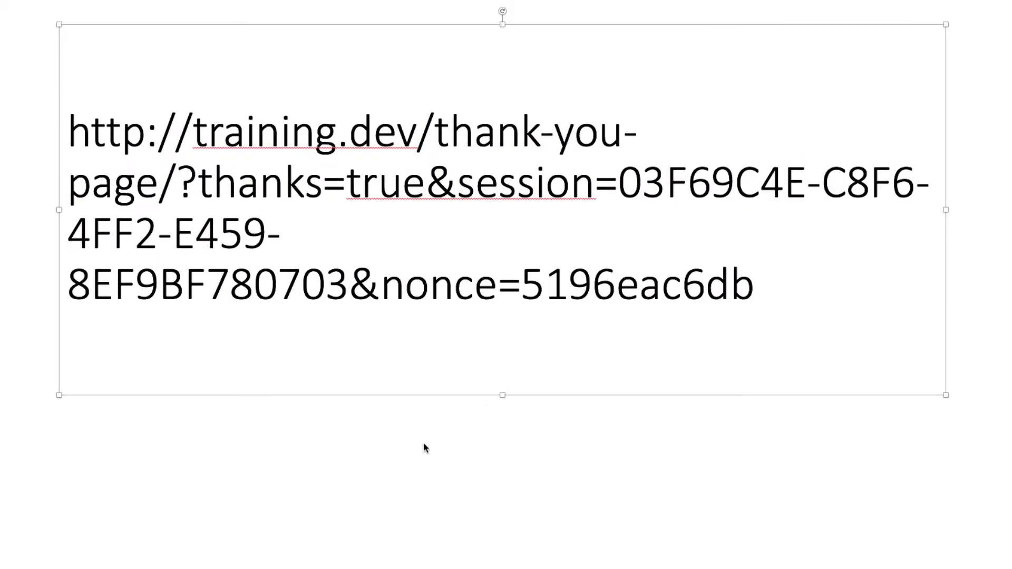
{"action": "left_click", "coordinate": [412, 461]}
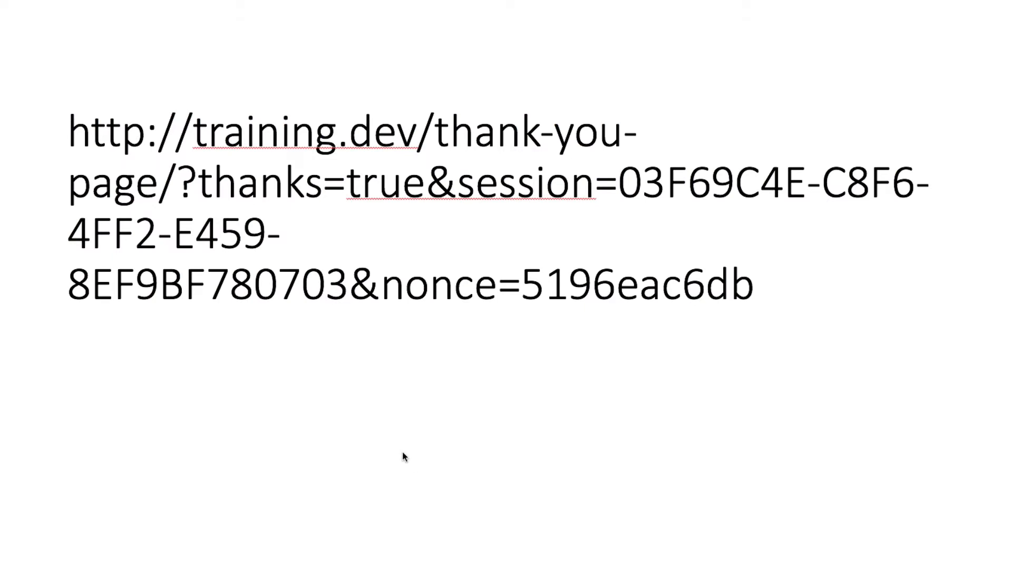
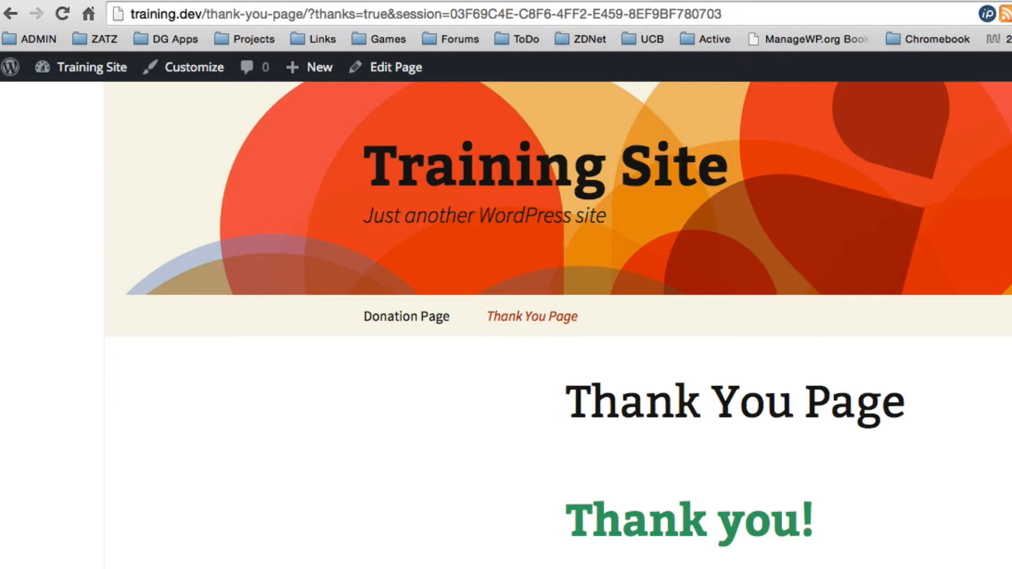
Add the [seamless-donations entryfield="lastname"] shortcode on a new line below the heading
{"action": "left_click", "coordinate": [380, 72]}
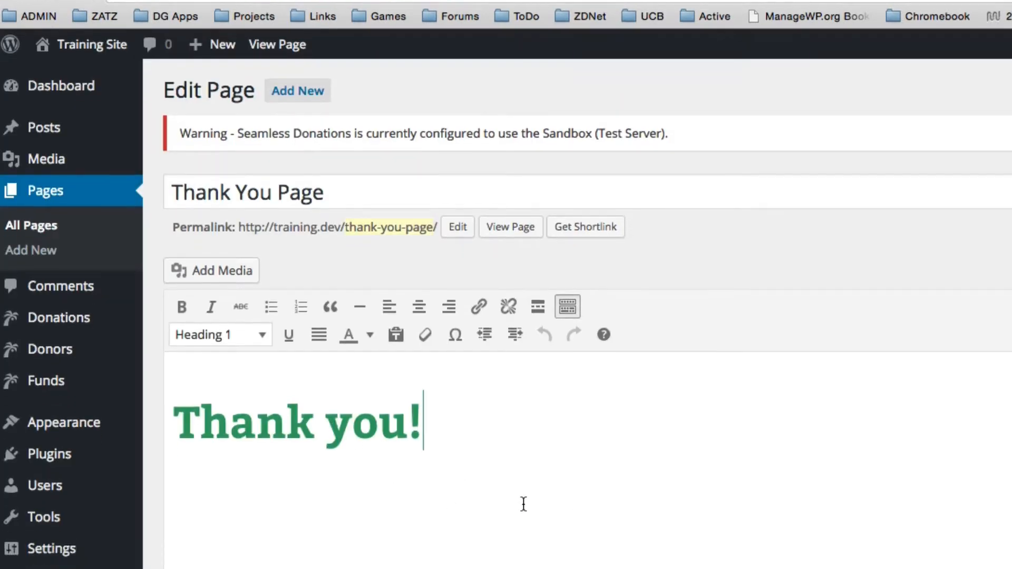
{"action": "key", "text": "Return"}
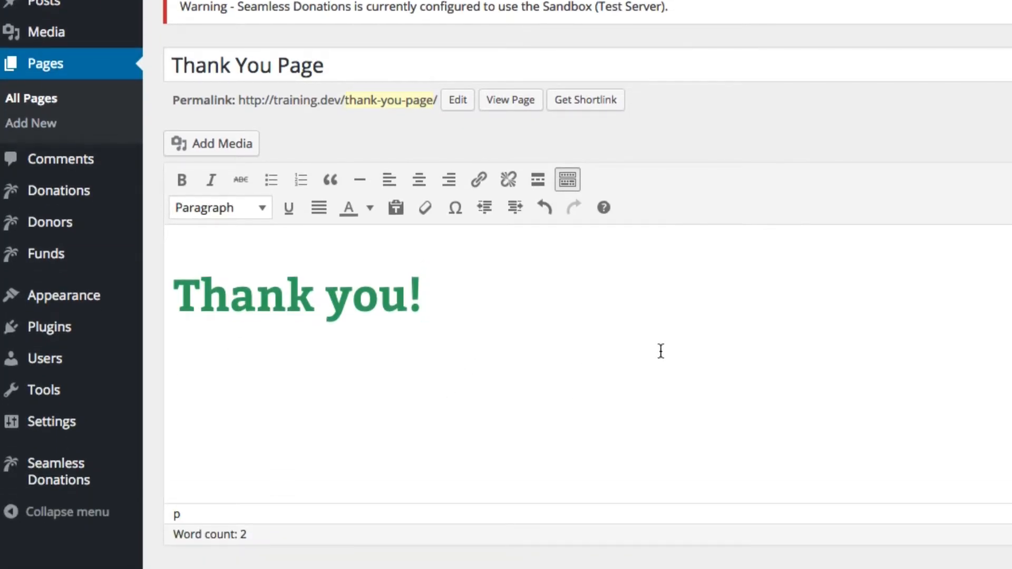
{"action": "type", "text": "[seamless-donations"}
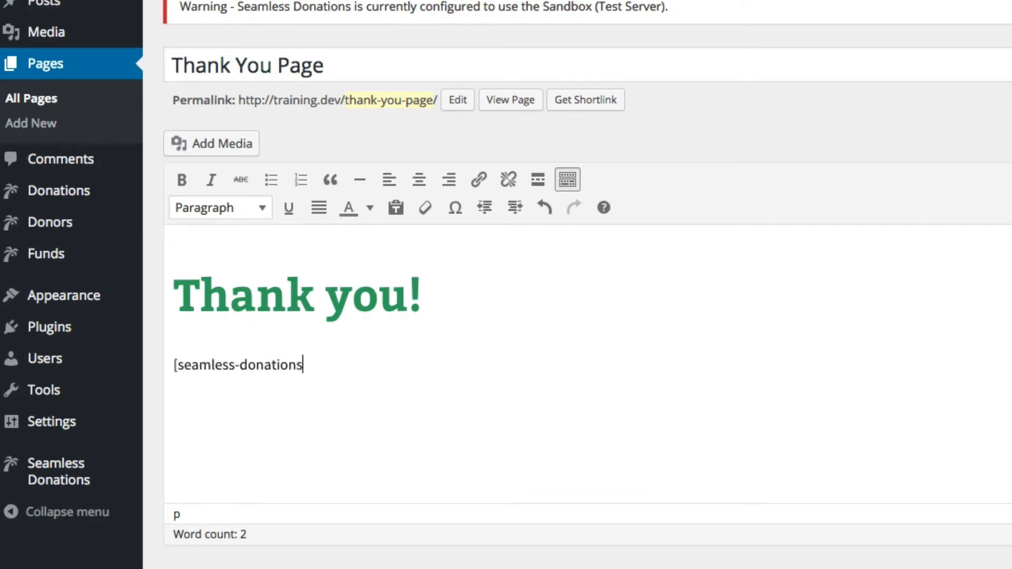
{"action": "type", "text": " entryfield=\"las"}
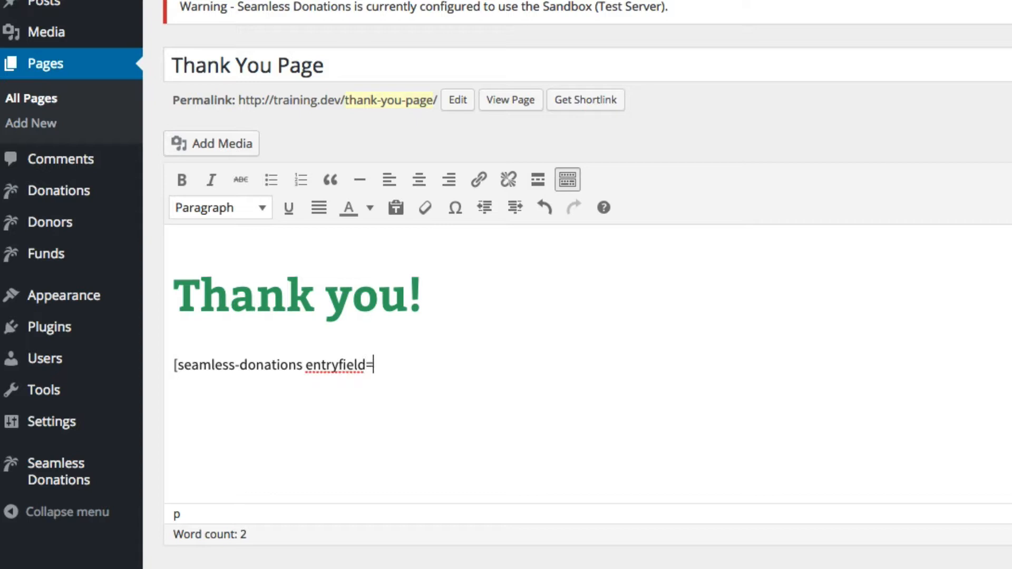
{"action": "type", "text": "tname\"]"}
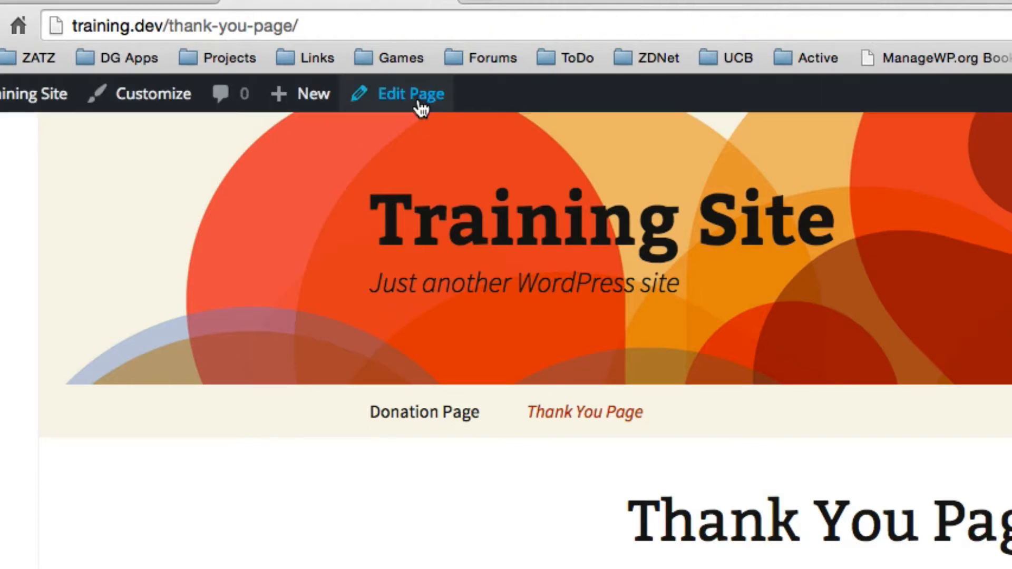
Duplicate the shortcode and change the first copy to entryfield="firstname"
{"action": "left_click", "coordinate": [417, 99]}
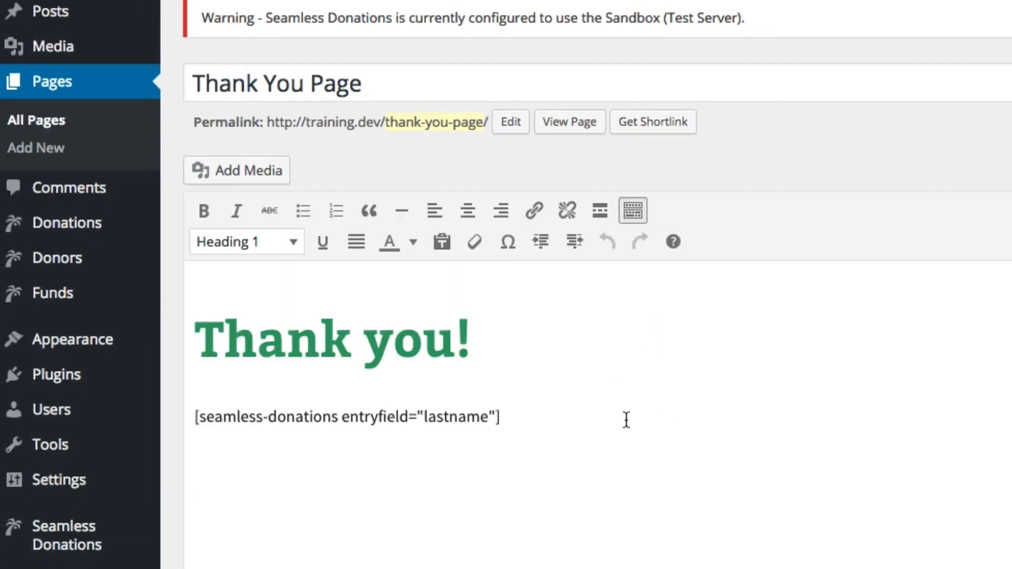
{"action": "left_click_drag", "start_coordinate": [502, 417], "coordinate": [183, 407]}
{"action": "key", "text": "ctrl+c"}
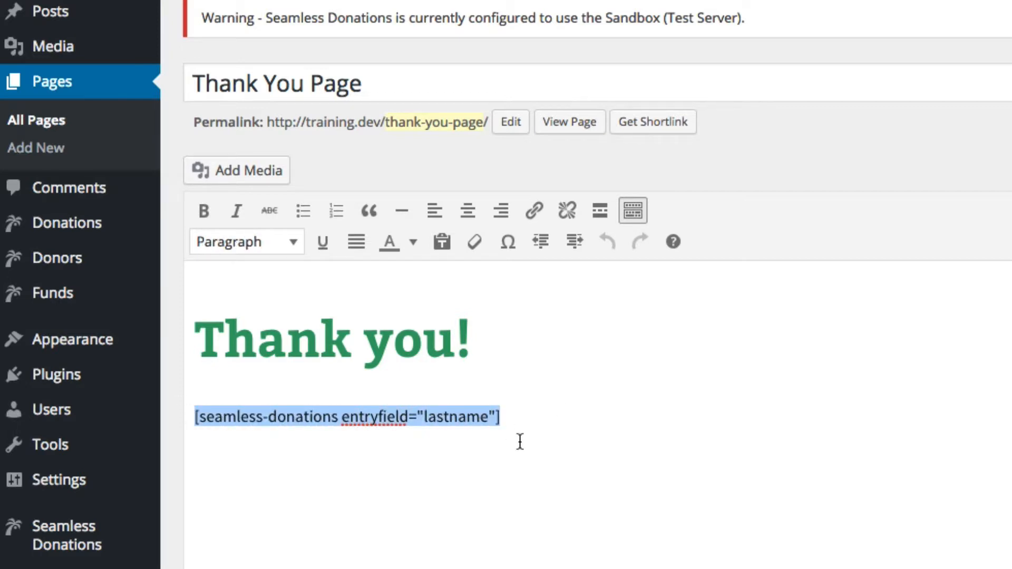
{"action": "left_click", "coordinate": [520, 440]}
{"action": "key", "text": "Return"}
{"action": "key", "text": "ctrl+v"}
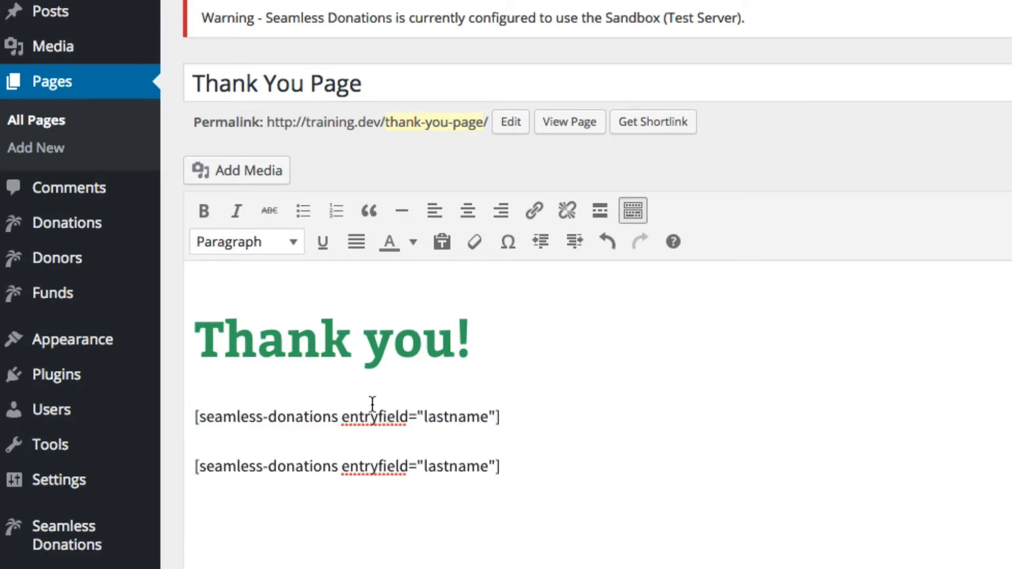
{"action": "left_click", "coordinate": [449, 416]}
{"action": "key", "text": "BackSpace"}
{"action": "key", "text": "BackSpace"}
{"action": "key", "text": "BackSpace"}
{"action": "key", "text": "BackSpace"}
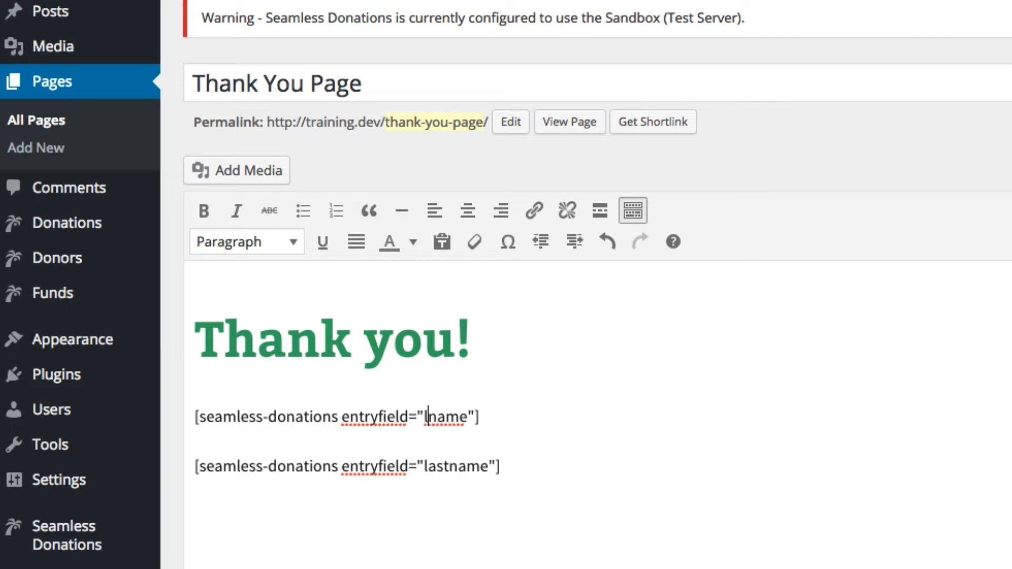
{"action": "type", "text": "first"}
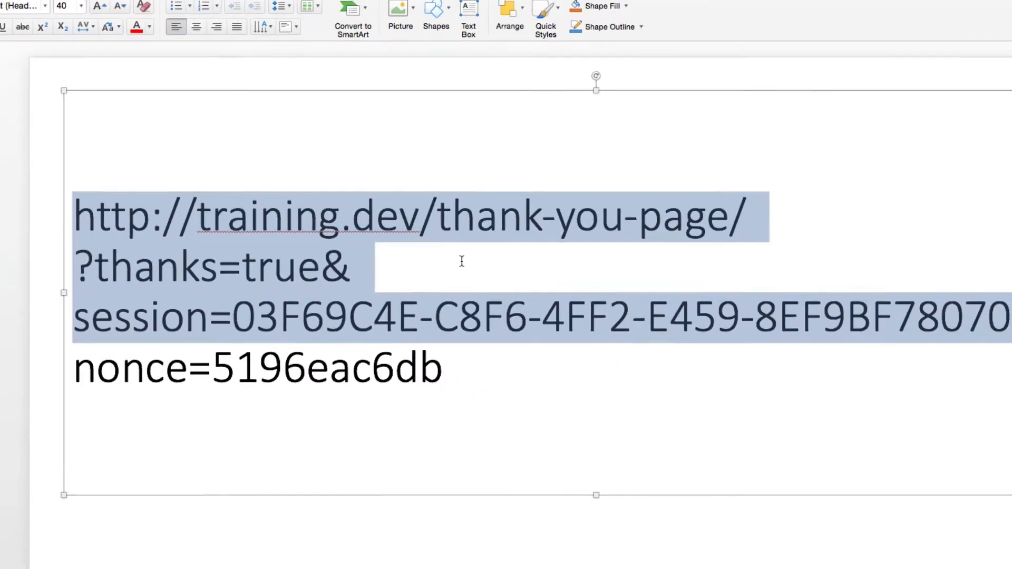
Join the session line onto the 'true&' line and select the URL through the session value
{"action": "left_click", "coordinate": [907, 346]}
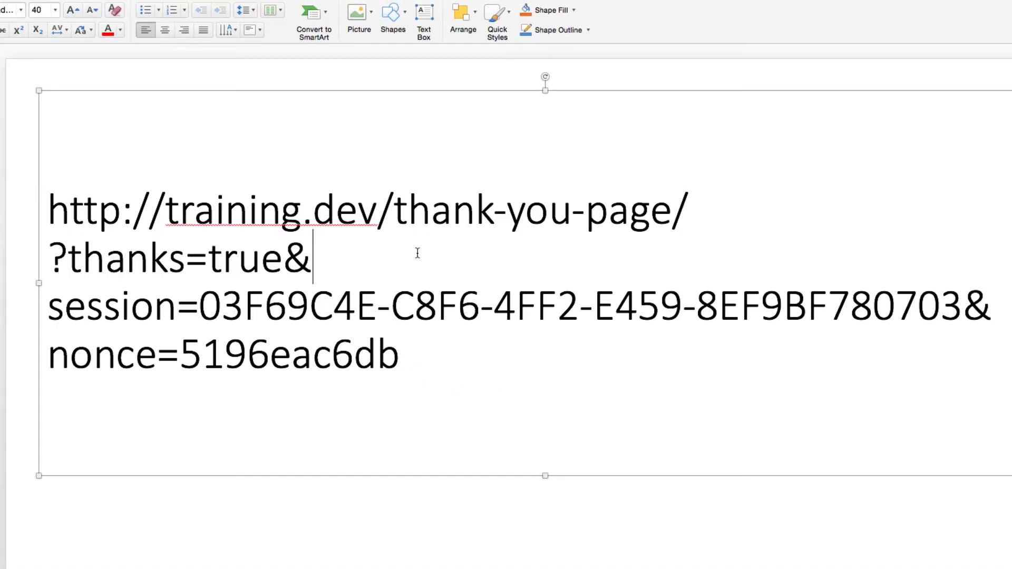
{"action": "key", "text": "Delete"}
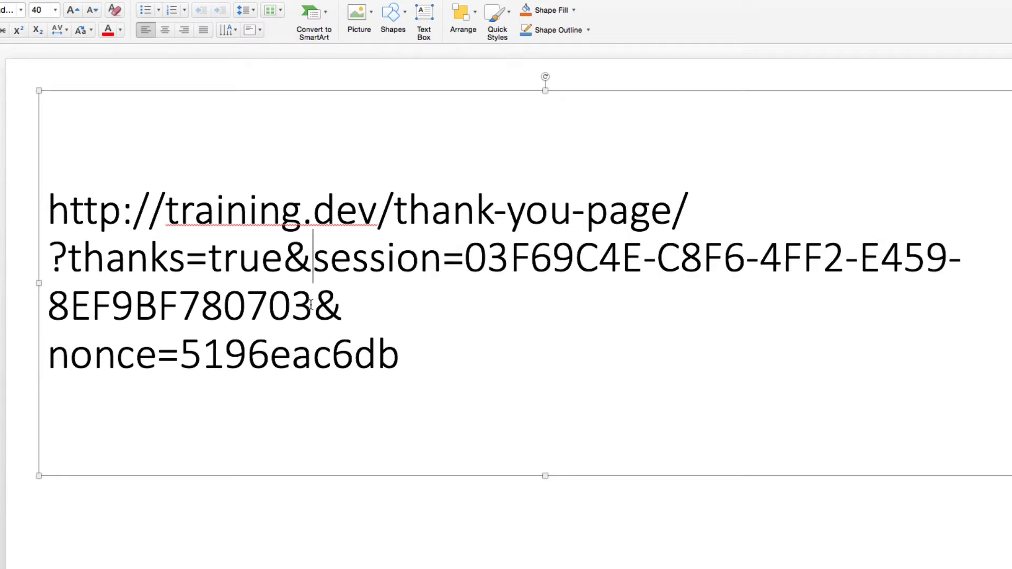
{"action": "left_click_drag", "start_coordinate": [312, 307], "coordinate": [25, 211]}
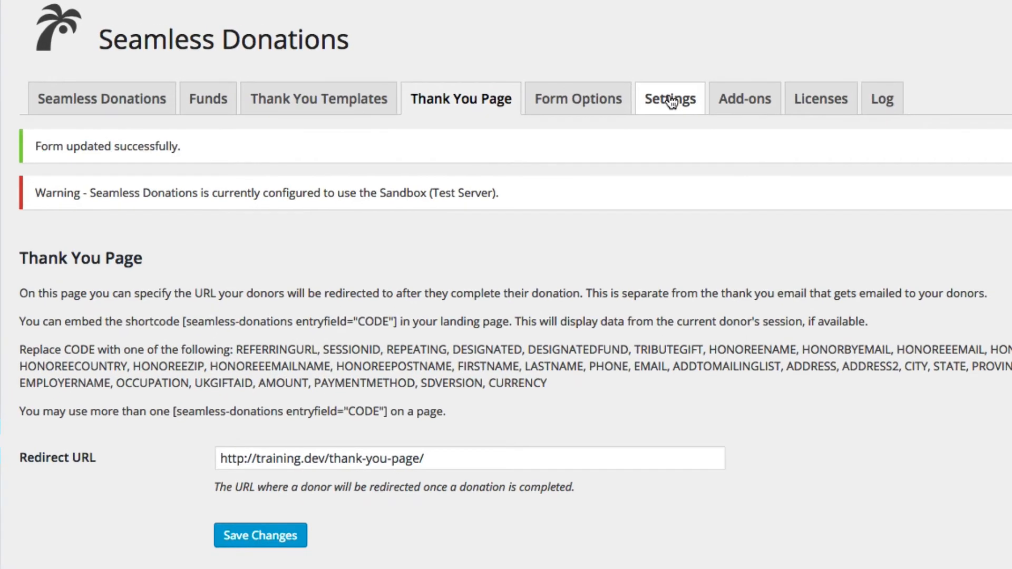
Tick Enable debug mode on the Seamless Donations Settings tab and save it
{"action": "left_click", "coordinate": [612, 79]}
{"action": "scroll", "coordinate": [710, 311], "scroll_direction": "down", "scroll_amount": 10}
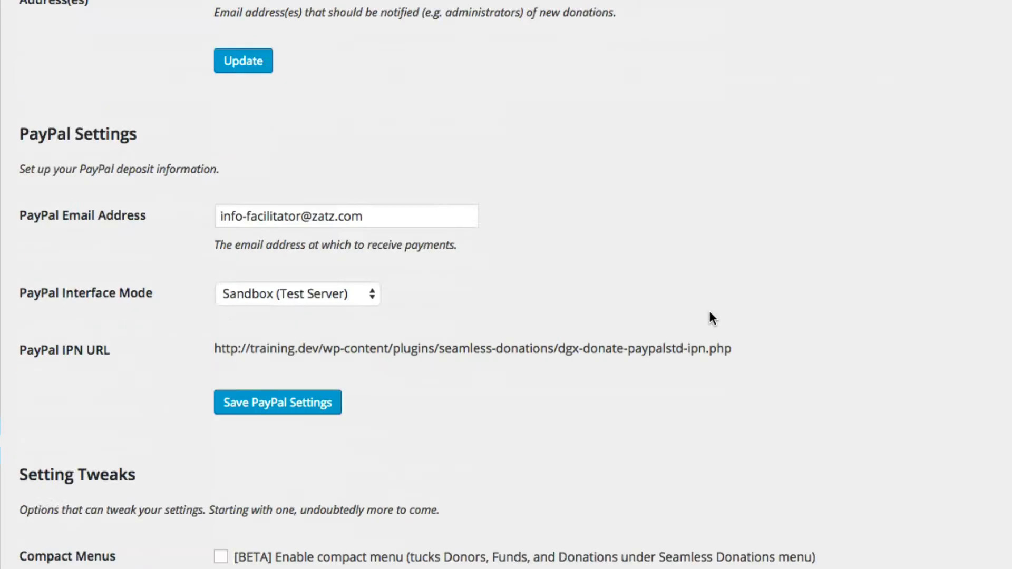
{"action": "scroll", "coordinate": [709, 318], "scroll_direction": "down", "scroll_amount": 8}
{"action": "left_click", "coordinate": [219, 360]}
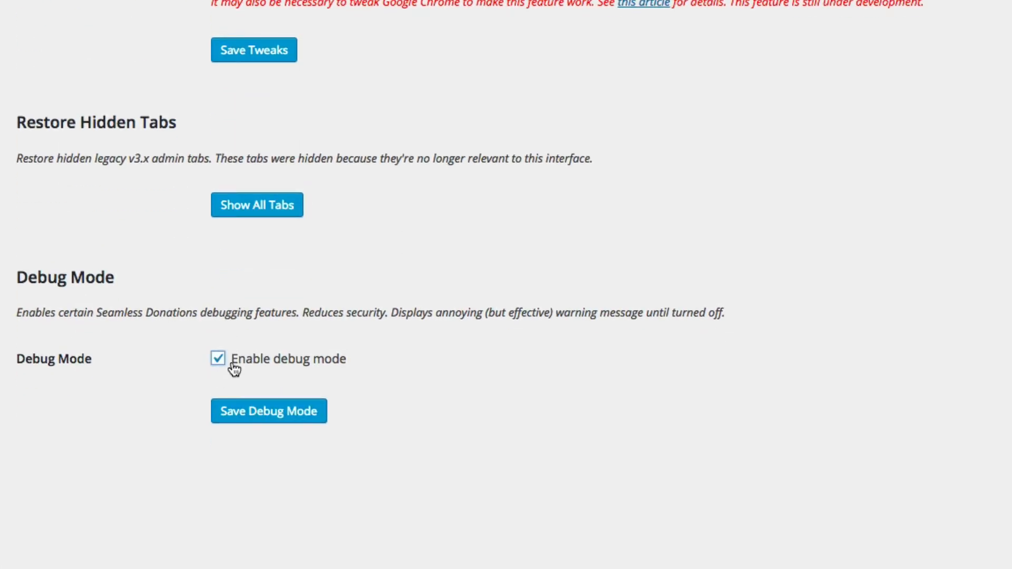
{"action": "left_click", "coordinate": [256, 413]}
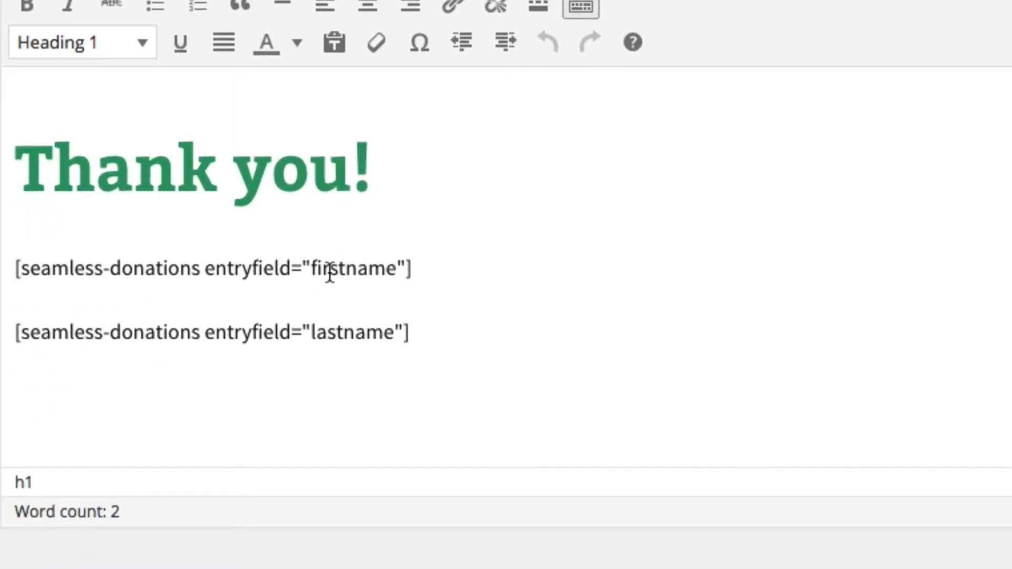
Compare the shortcode field names against the FIRSTNAME field code in the Thank You Page settings
{"action": "double_click", "coordinate": [330, 270]}
{"action": "double_click", "coordinate": [337, 331]}
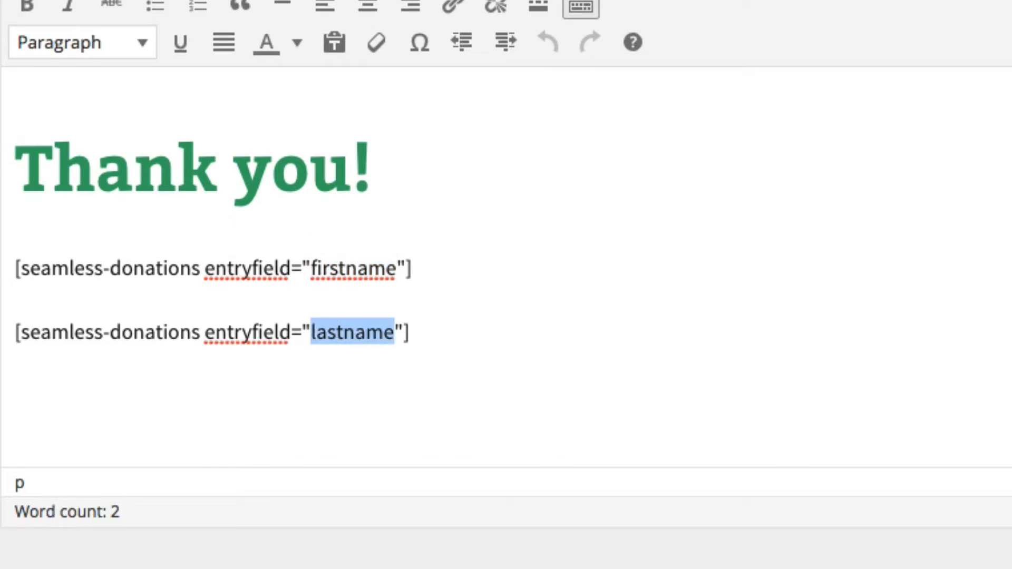
{"action": "mouse_move", "coordinate": [87, 137]}
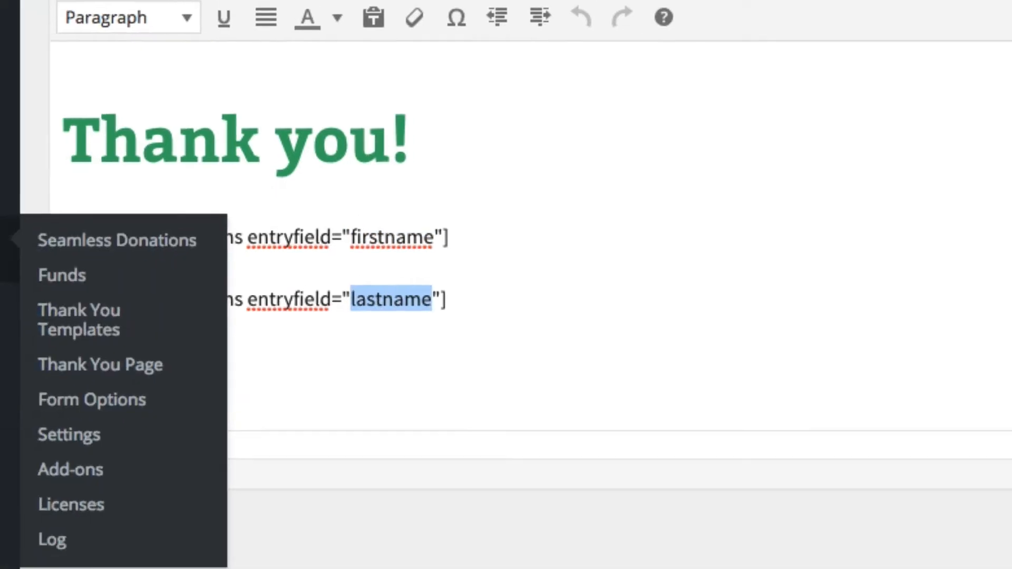
{"action": "left_click", "coordinate": [236, 246]}
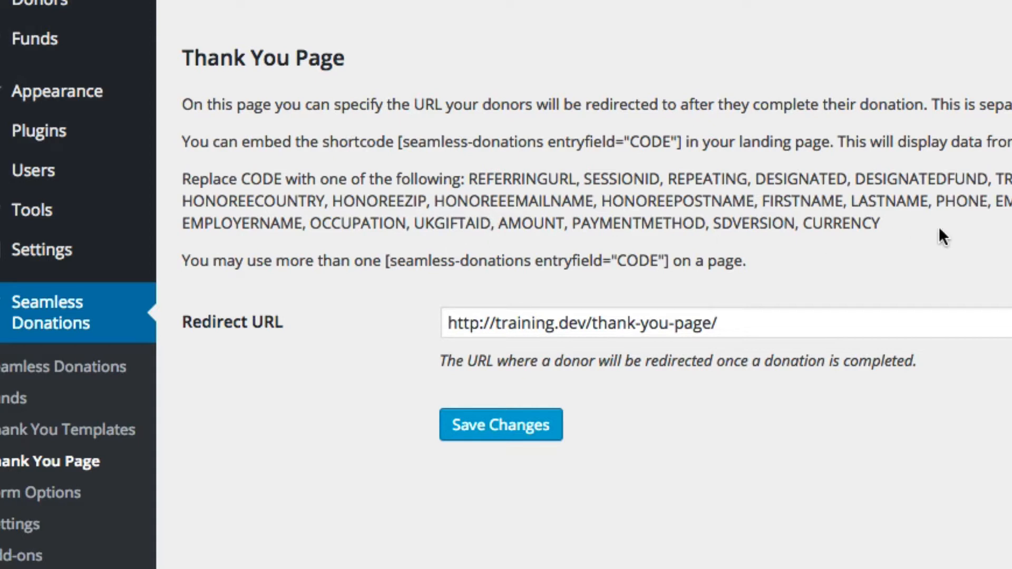
{"action": "double_click", "coordinate": [787, 201]}
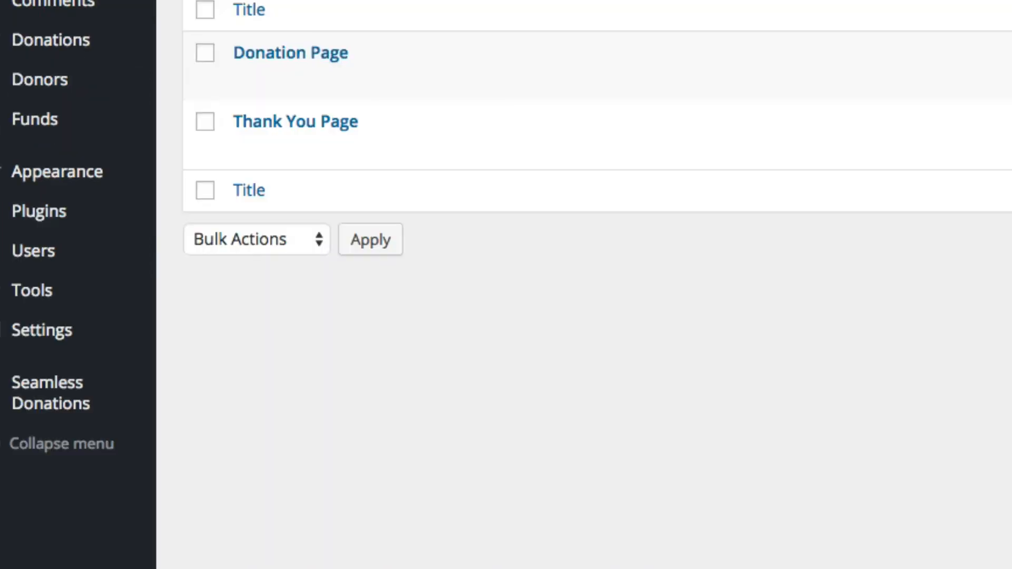
Retype the two shortcode fields as FIRSTNAME and LASTNAME in the page editor
{"action": "mouse_move", "coordinate": [268, 167]}
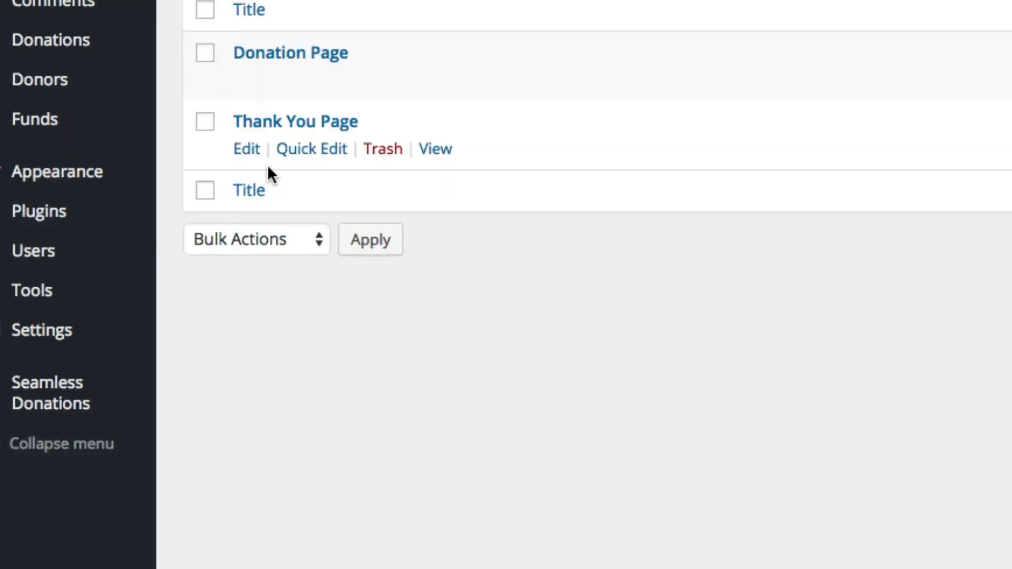
{"action": "left_click", "coordinate": [246, 153]}
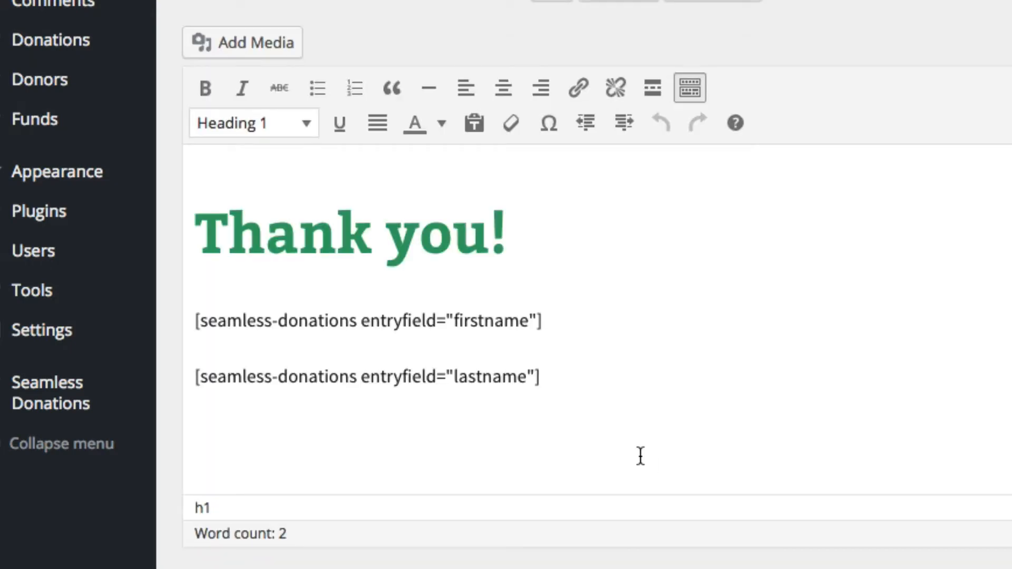
{"action": "double_click", "coordinate": [492, 321]}
{"action": "type", "text": "FIRSTNAME"}
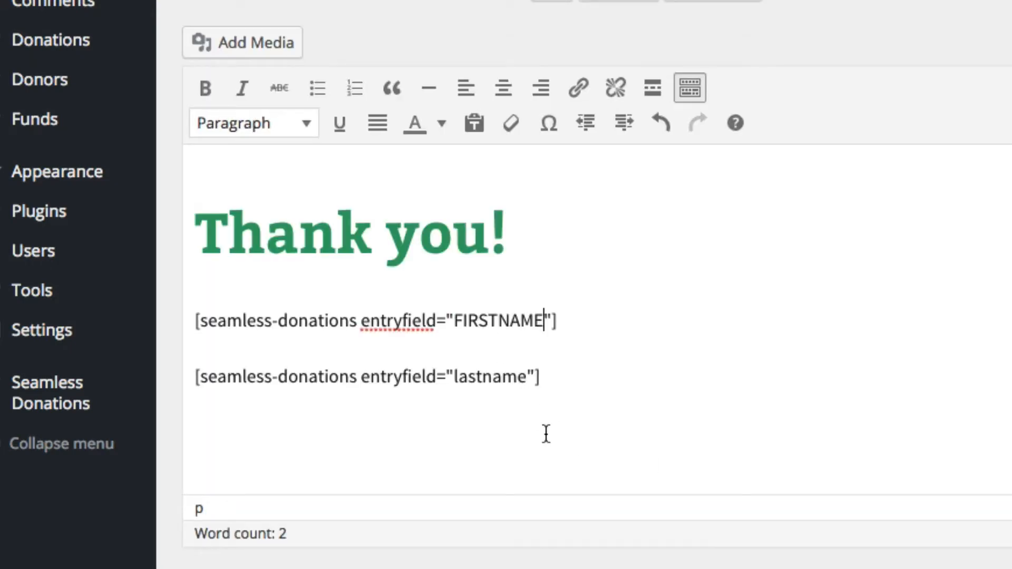
{"action": "double_click", "coordinate": [466, 381]}
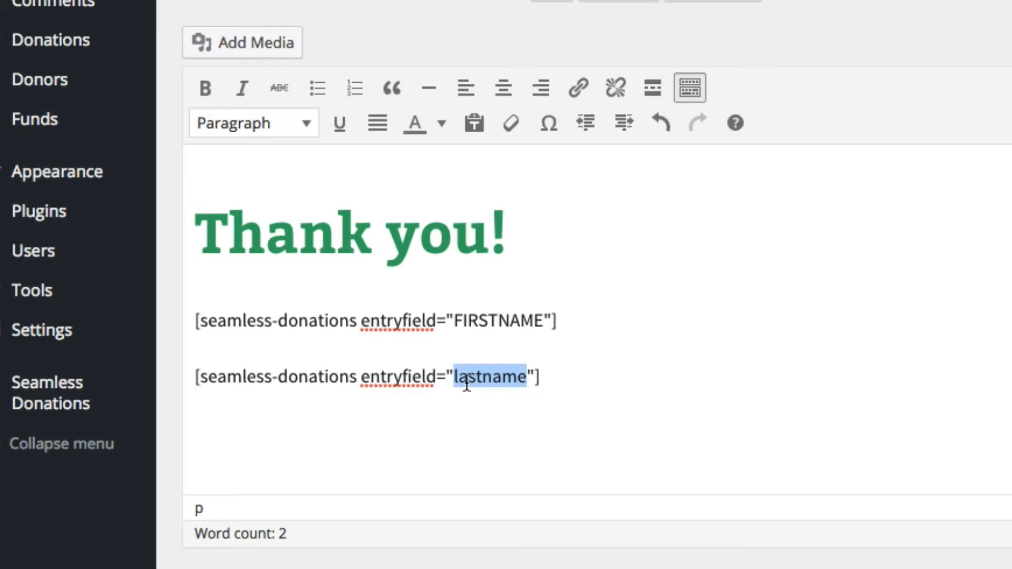
{"action": "type", "text": "LASTNAME"}
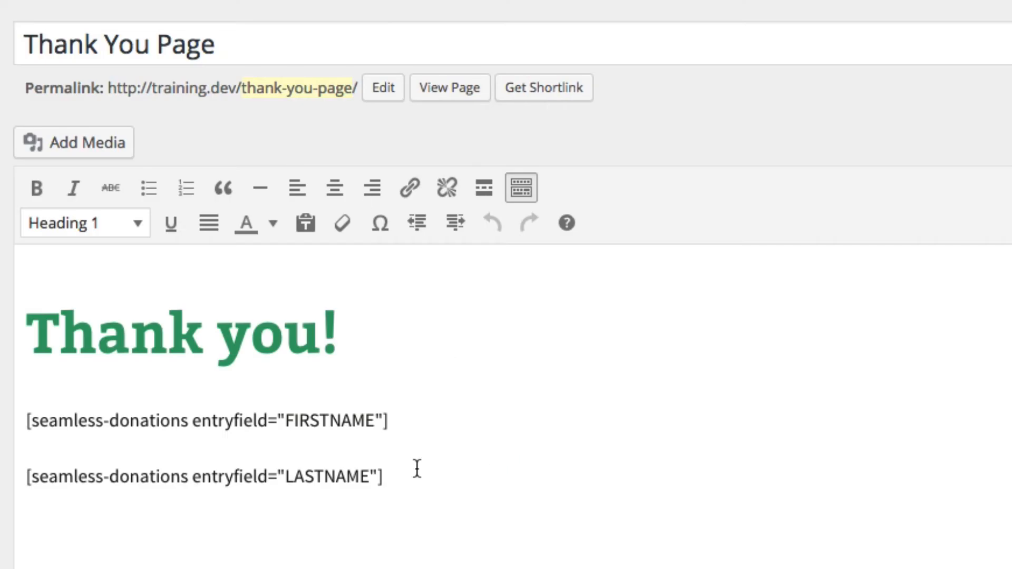
{"action": "double_click", "coordinate": [345, 421]}
{"action": "double_click", "coordinate": [342, 481]}
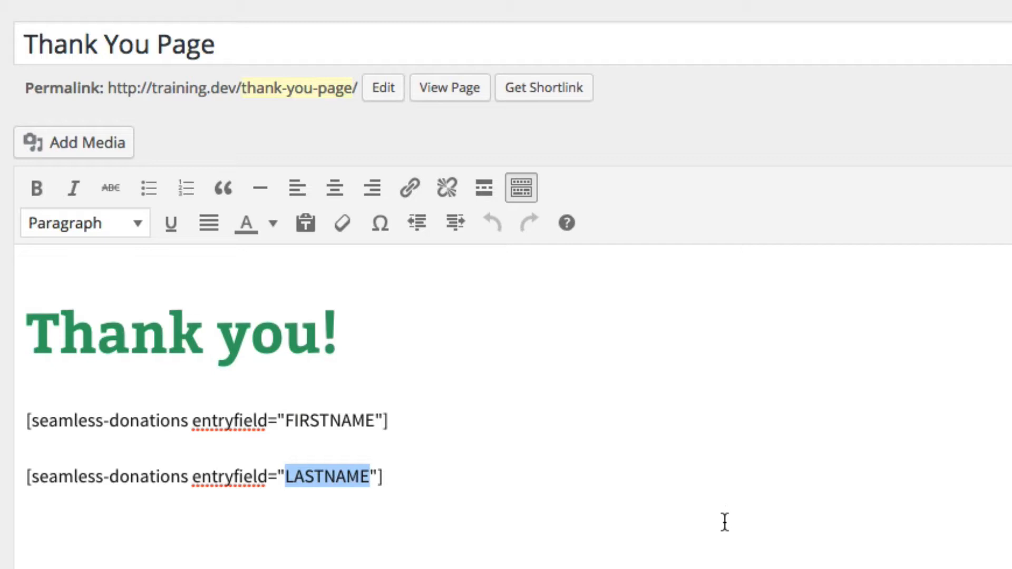
Turn off Seamless Donations debug mode and save the setting
{"action": "mouse_move", "coordinate": [1, 364]}
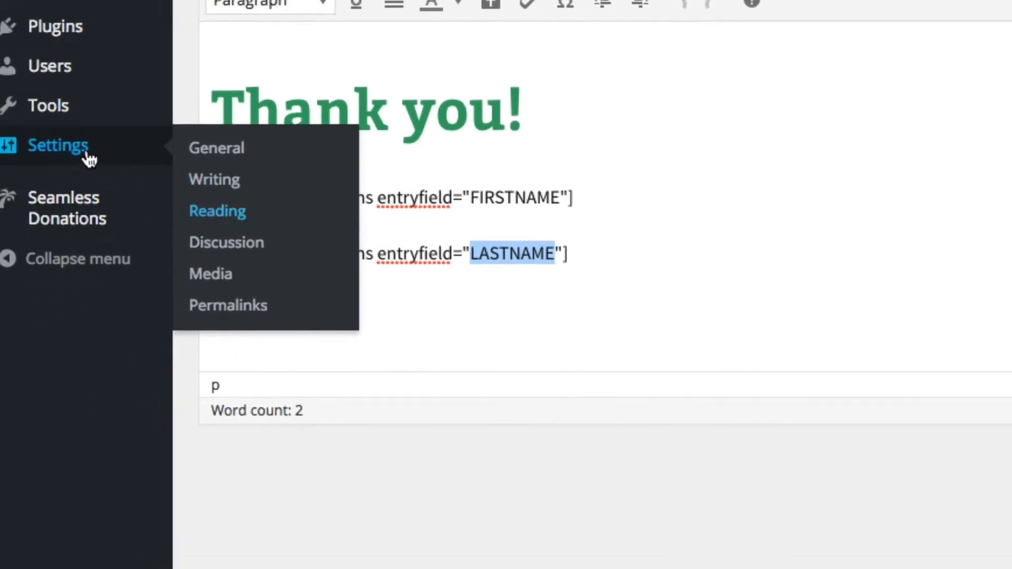
{"action": "mouse_move", "coordinate": [79, 205]}
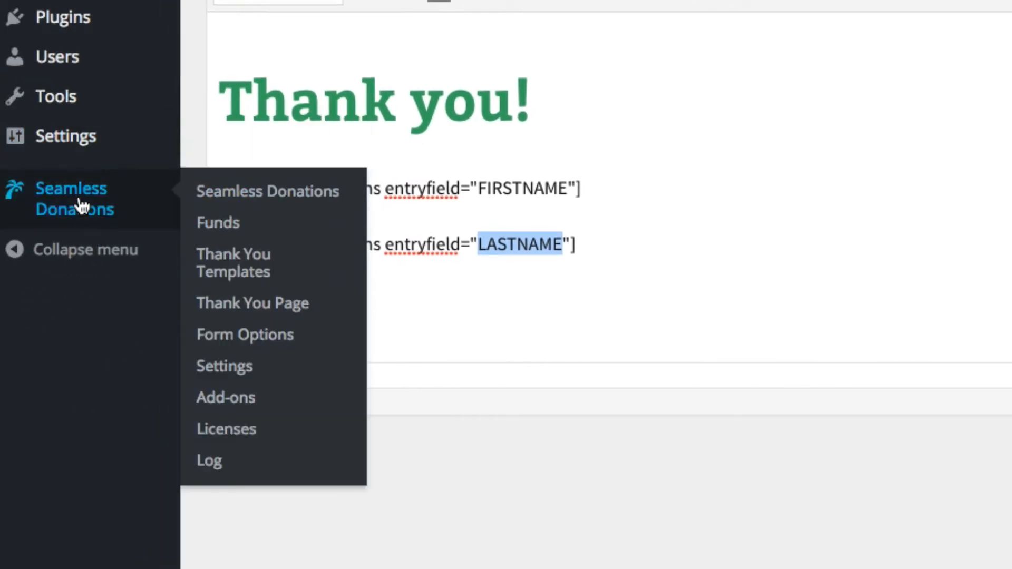
{"action": "left_click", "coordinate": [235, 375]}
{"action": "scroll", "coordinate": [918, 464], "scroll_direction": "down", "scroll_amount": 5}
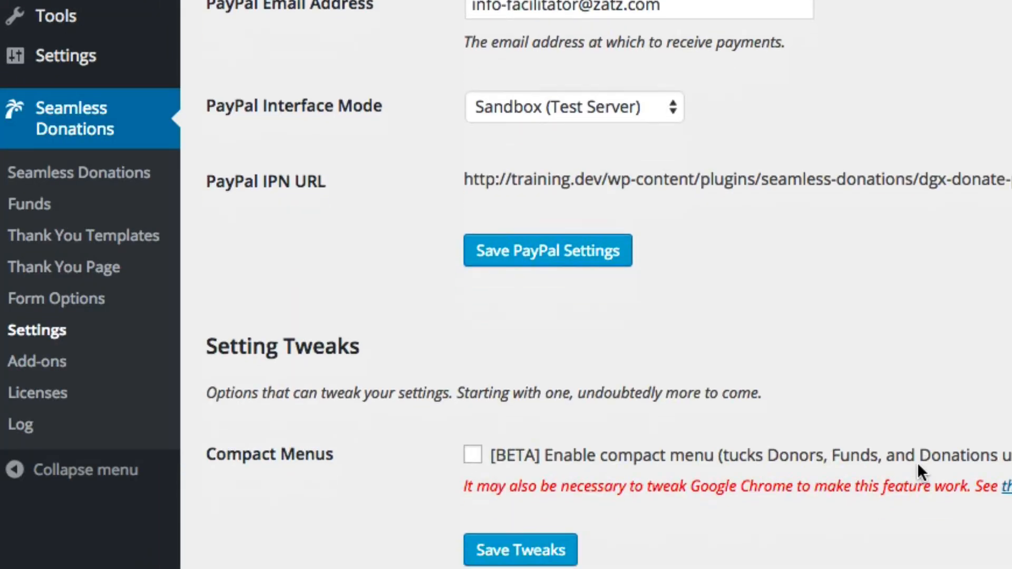
{"action": "scroll", "coordinate": [917, 463], "scroll_direction": "down", "scroll_amount": 10}
{"action": "left_click", "coordinate": [462, 358]}
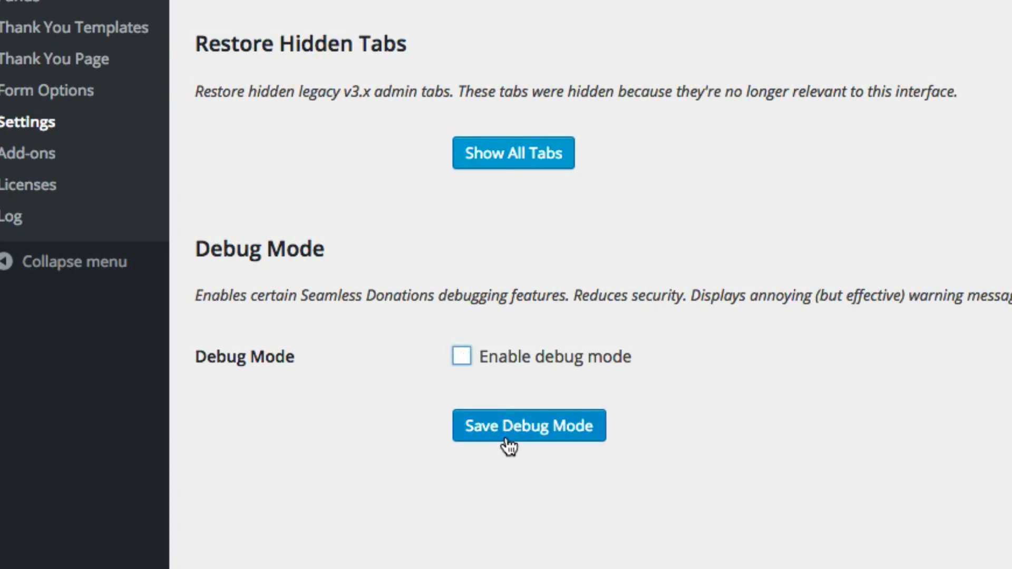
{"action": "left_click", "coordinate": [508, 441]}
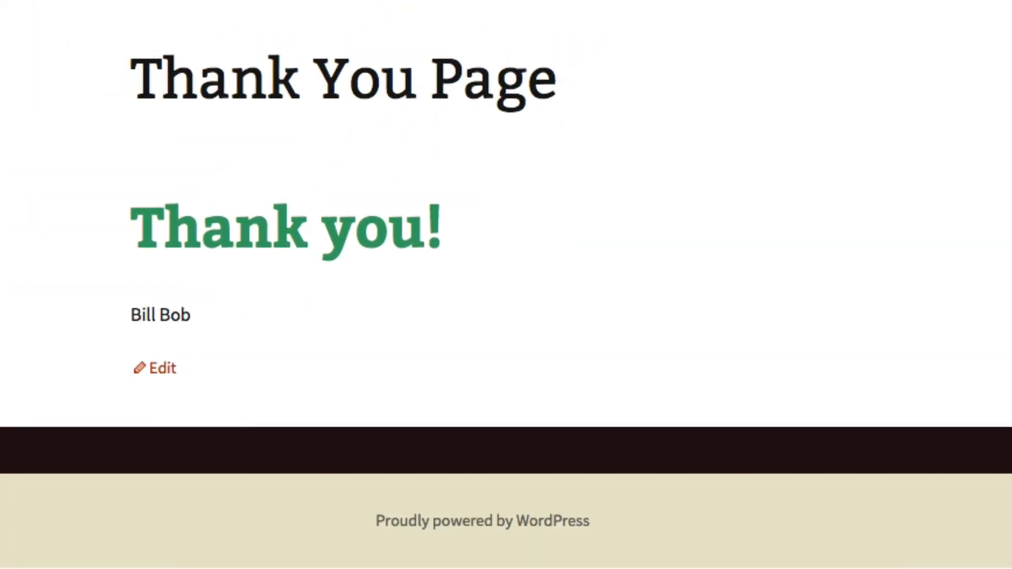
Reload the page, then re-enable debug mode and save it
{"action": "key", "text": "super+r"}
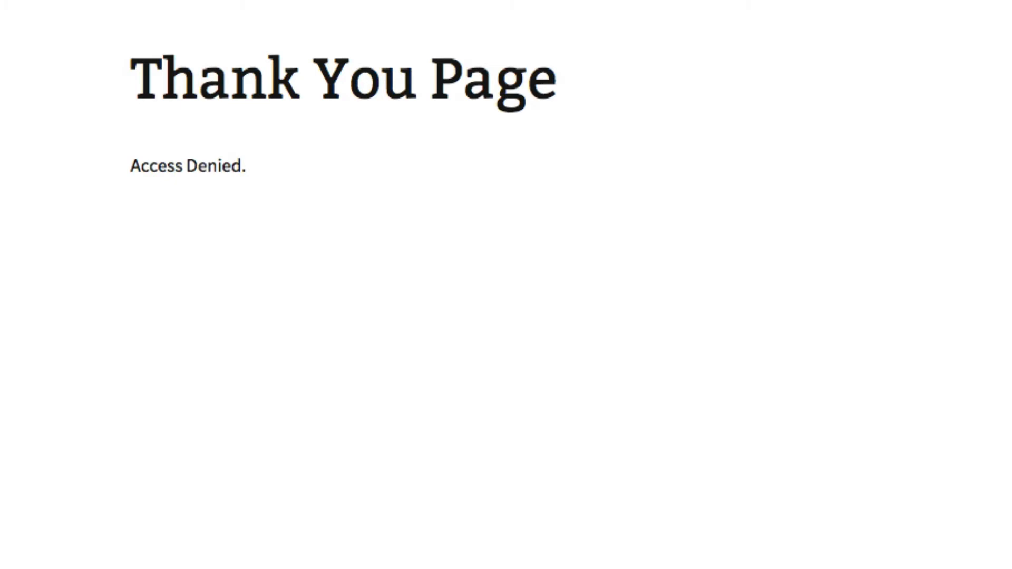
{"action": "scroll", "coordinate": [506, 285], "scroll_direction": "down", "scroll_amount": 10}
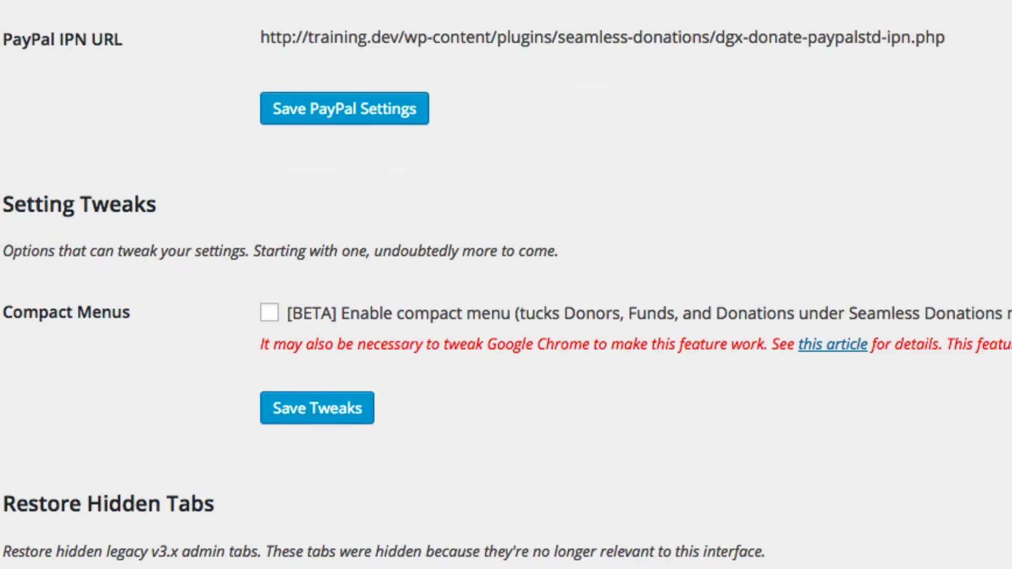
{"action": "left_click", "coordinate": [288, 311]}
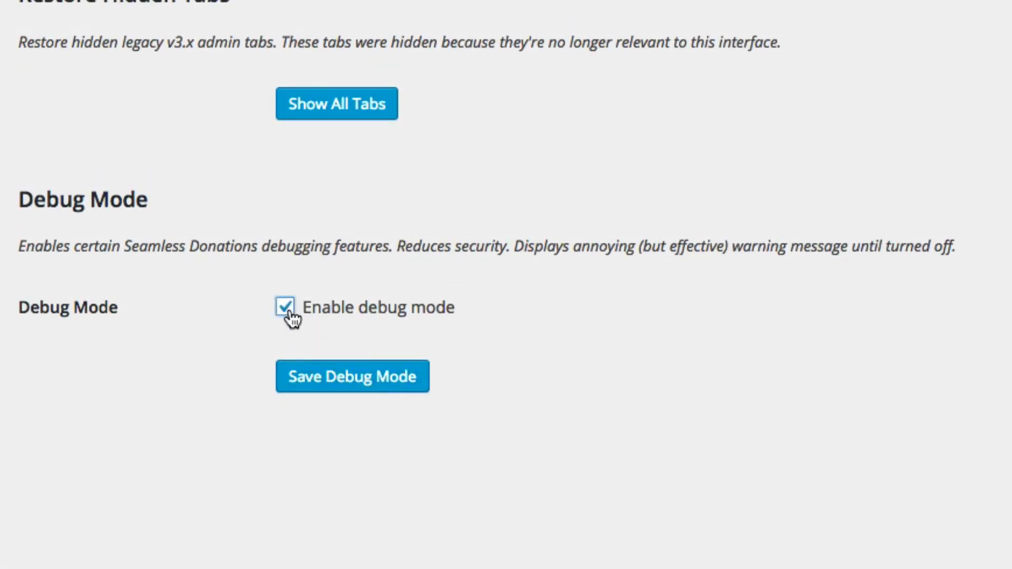
{"action": "left_click", "coordinate": [350, 388]}
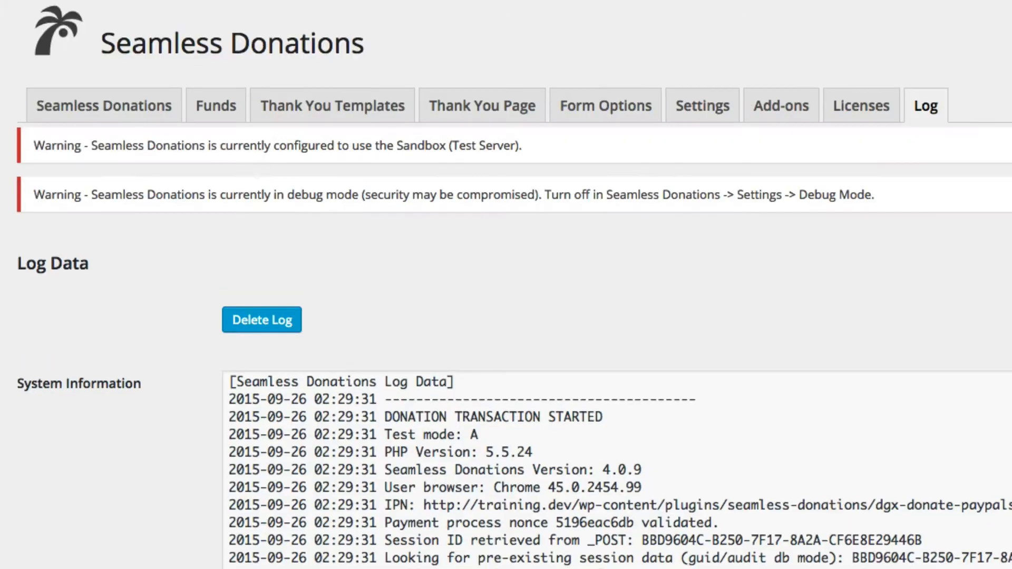
Find and select the first transaction's Session ID in the System Information log
{"action": "scroll", "coordinate": [733, 165], "scroll_direction": "down", "scroll_amount": 20}
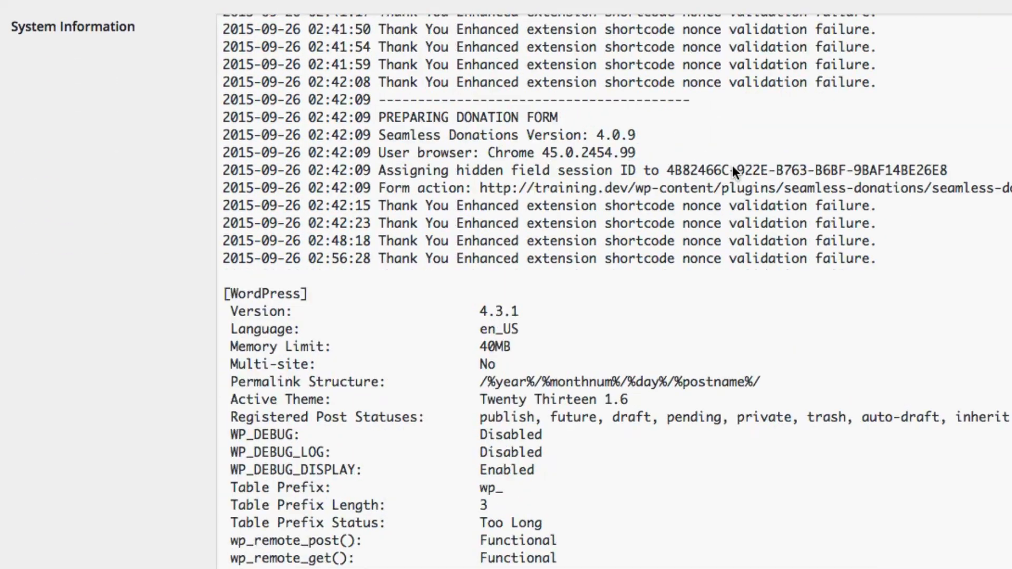
{"action": "scroll", "coordinate": [732, 165], "scroll_direction": "down", "scroll_amount": 10}
{"action": "scroll", "coordinate": [732, 166], "scroll_direction": "up", "scroll_amount": 15}
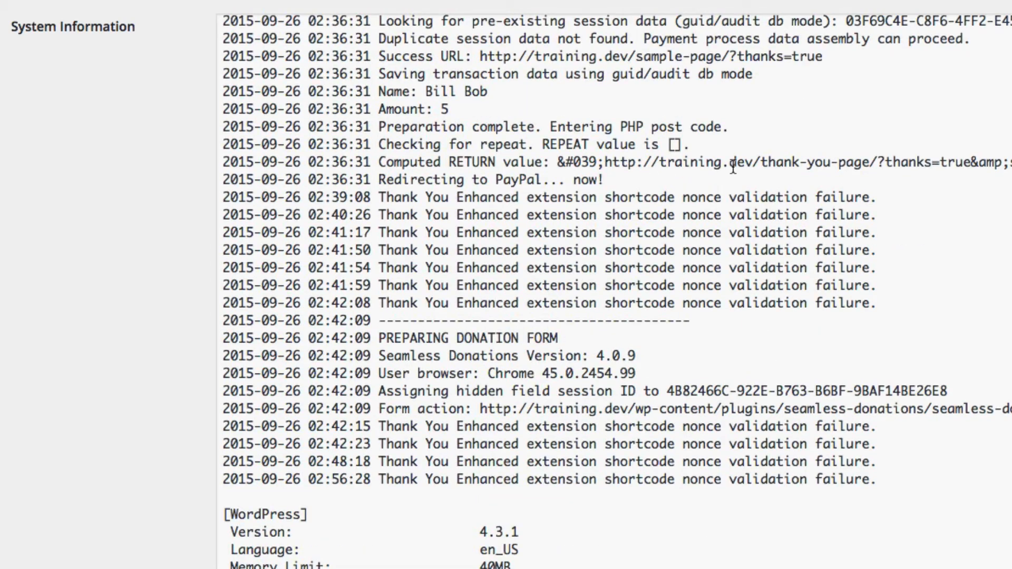
{"action": "scroll", "coordinate": [732, 168], "scroll_direction": "up", "scroll_amount": 15}
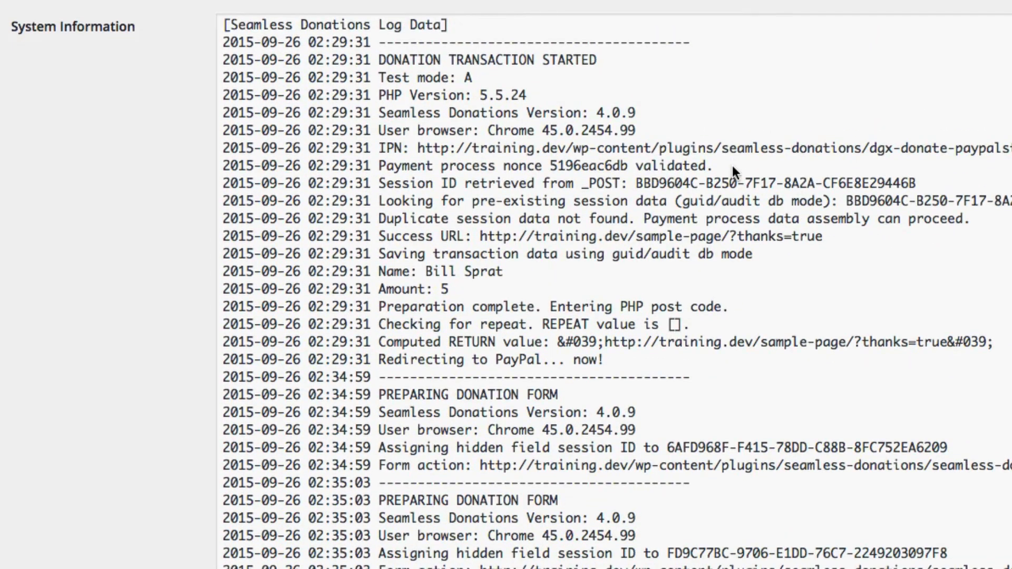
{"action": "left_click", "coordinate": [650, 179]}
{"action": "key", "text": "super+a"}
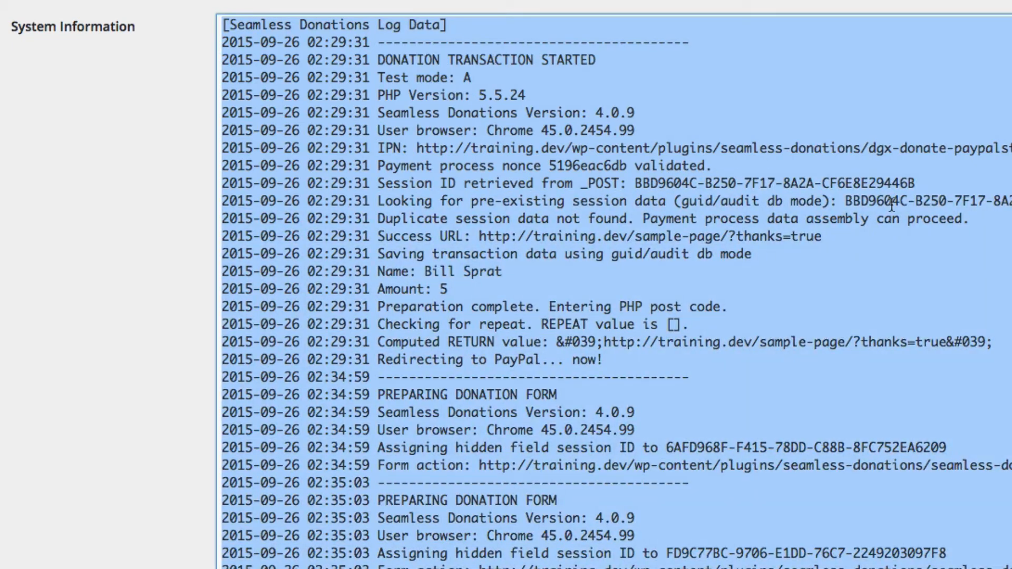
{"action": "left_click_drag", "start_coordinate": [917, 182], "coordinate": [636, 178]}
{"action": "key", "text": "ctrl+c"}
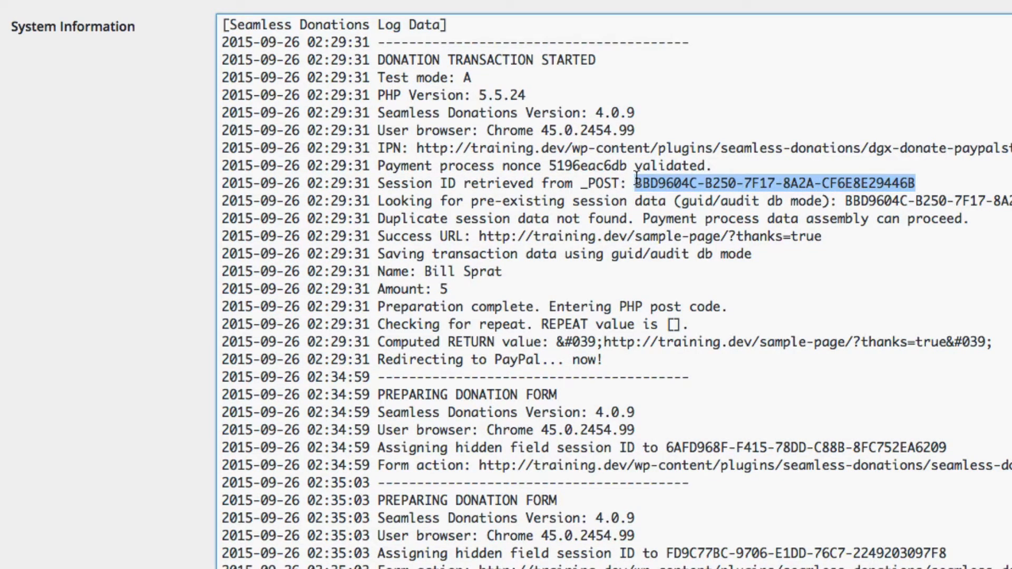
{"action": "key", "text": "super+a"}
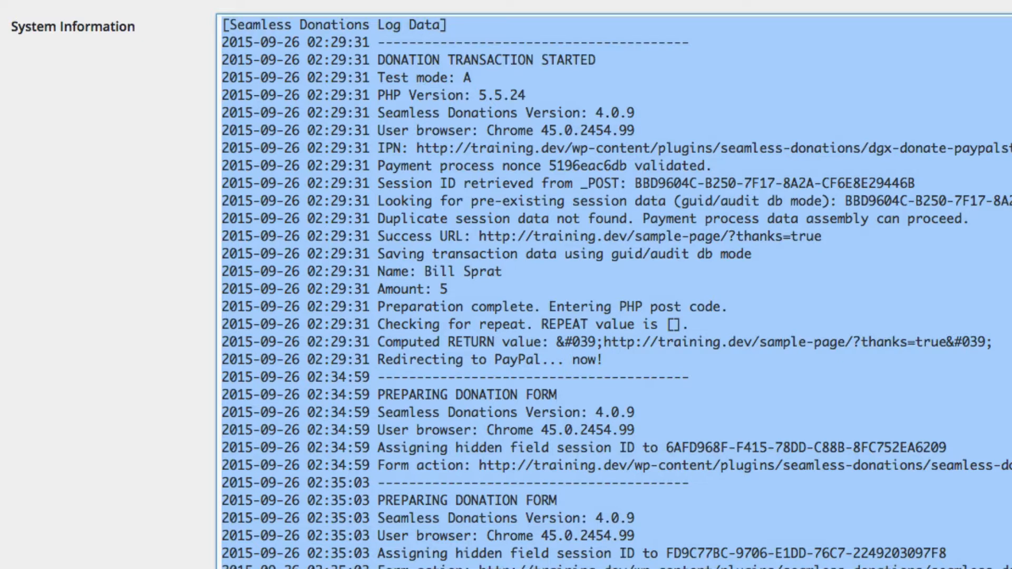
{"action": "key", "text": "Tab"}
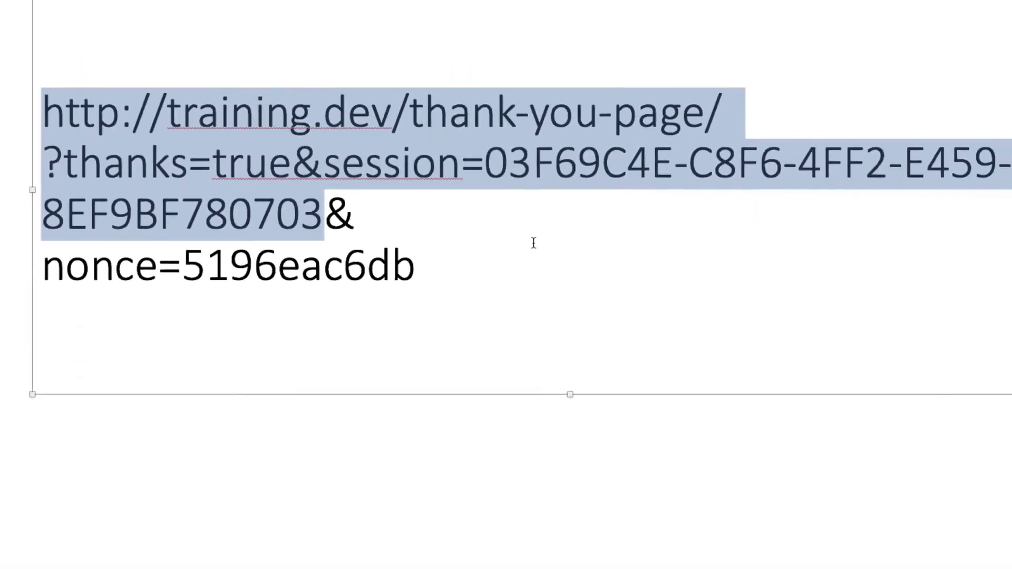
Paste the session ID on a new line beneath the nonce line and select it
{"action": "left_click", "coordinate": [510, 258]}
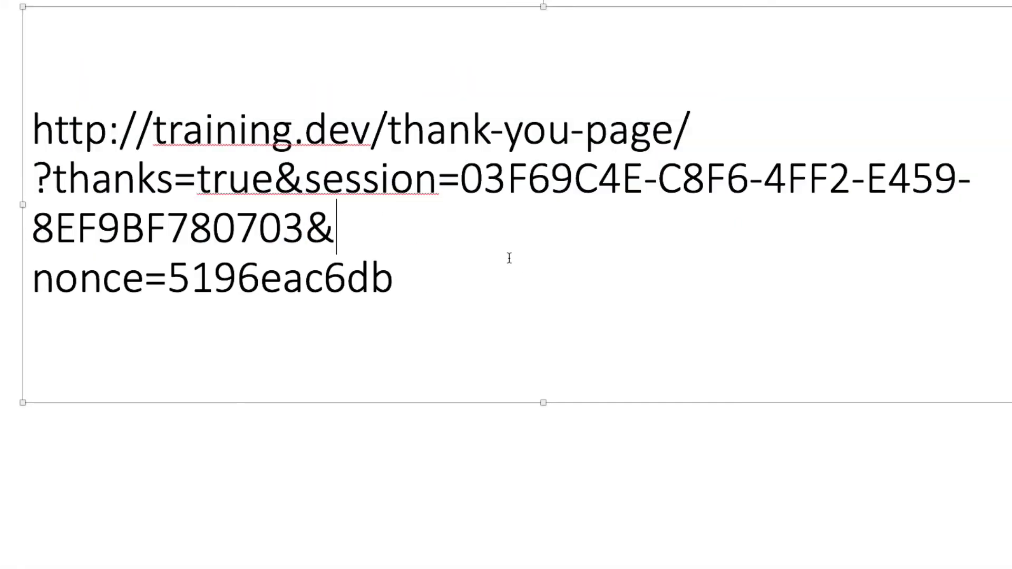
{"action": "left_click", "coordinate": [512, 271]}
{"action": "key", "text": "Return"}
{"action": "key", "text": "Return"}
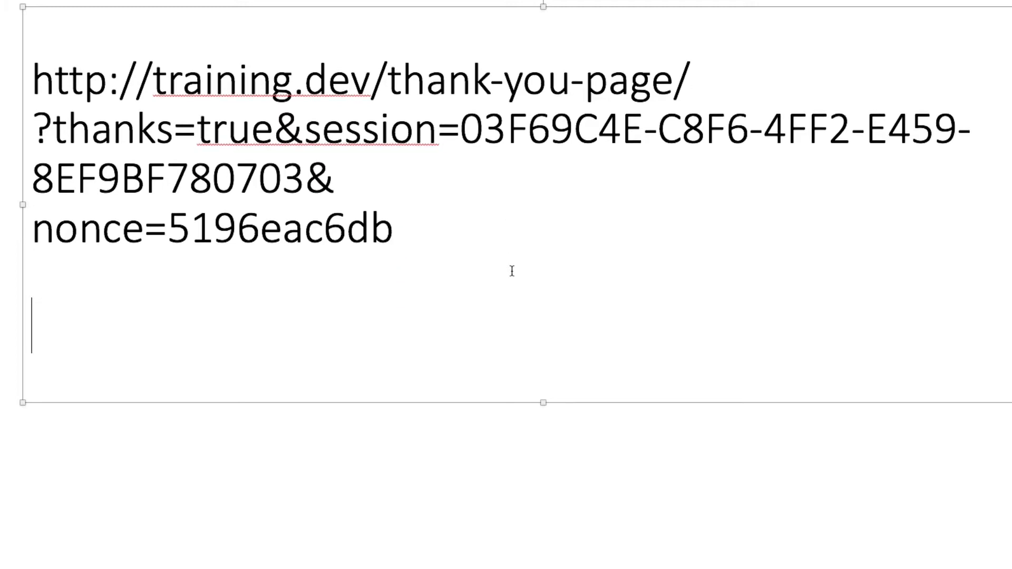
{"action": "key", "text": "ctrl+v"}
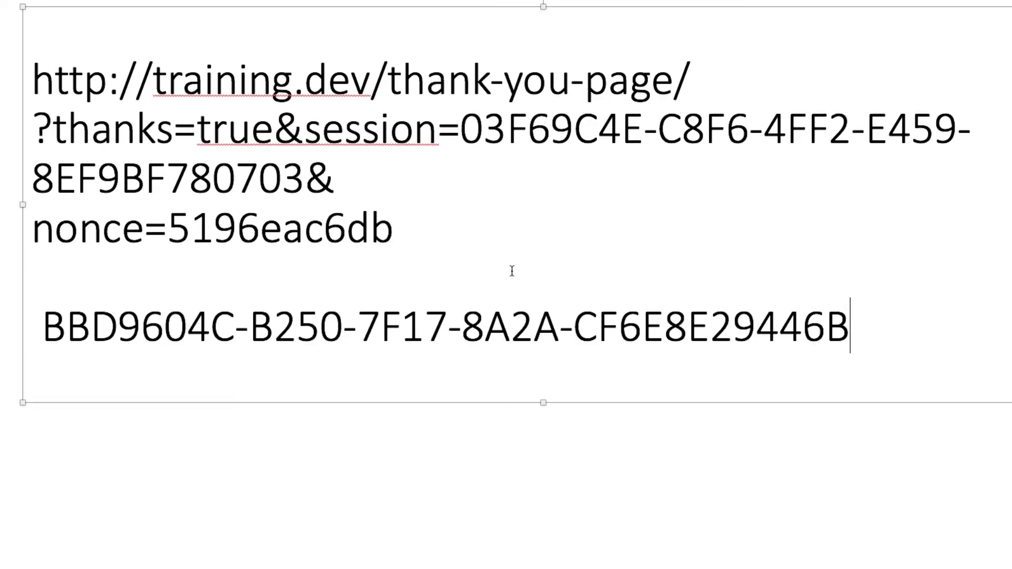
{"action": "left_click", "coordinate": [299, 187]}
{"action": "left_click_drag", "start_coordinate": [857, 335], "coordinate": [143, 327]}
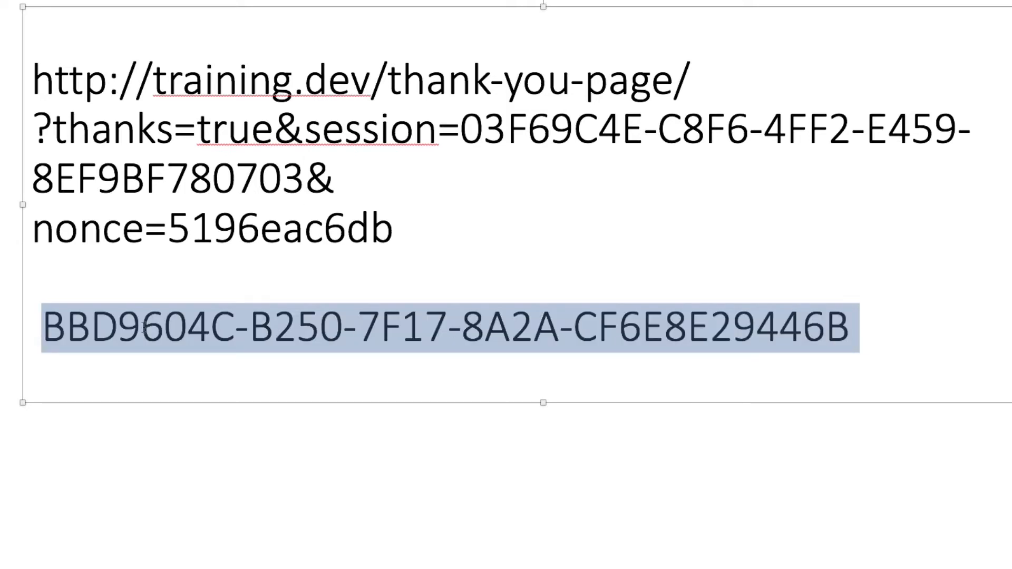
{"action": "left_click", "coordinate": [471, 128]}
{"action": "left_click", "coordinate": [311, 175]}
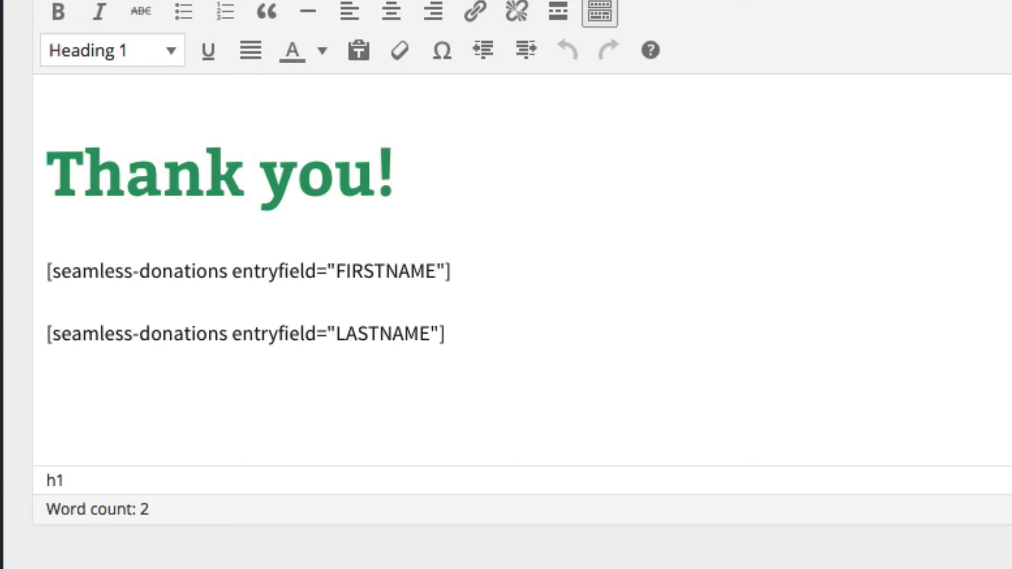
Turn the shortcode lines into a Paragraph and paste the DONOR, HONOREE, AMOUNT thank-you text
{"action": "left_click_drag", "start_coordinate": [450, 333], "coordinate": [45, 141]}
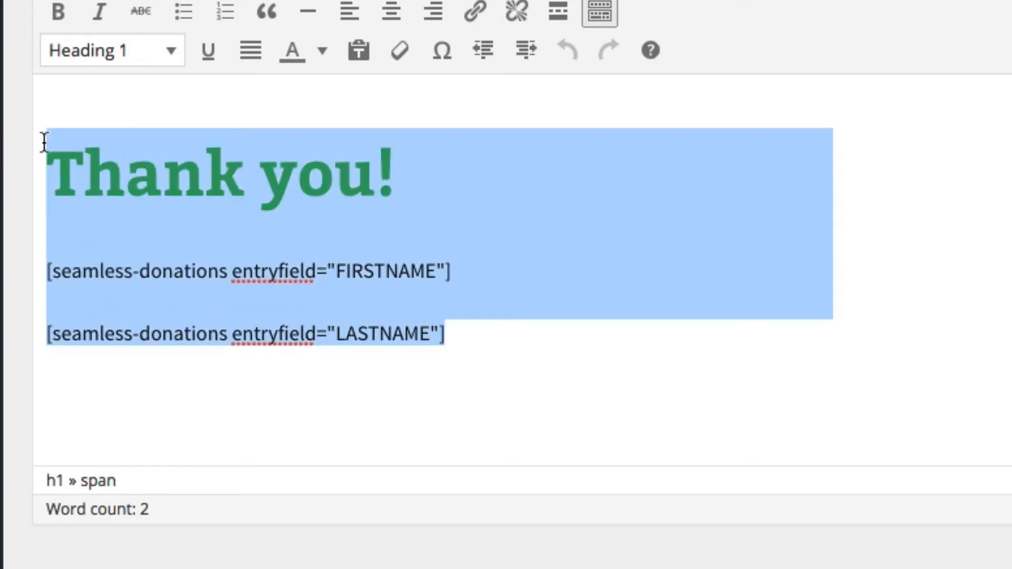
{"action": "left_click", "coordinate": [150, 62]}
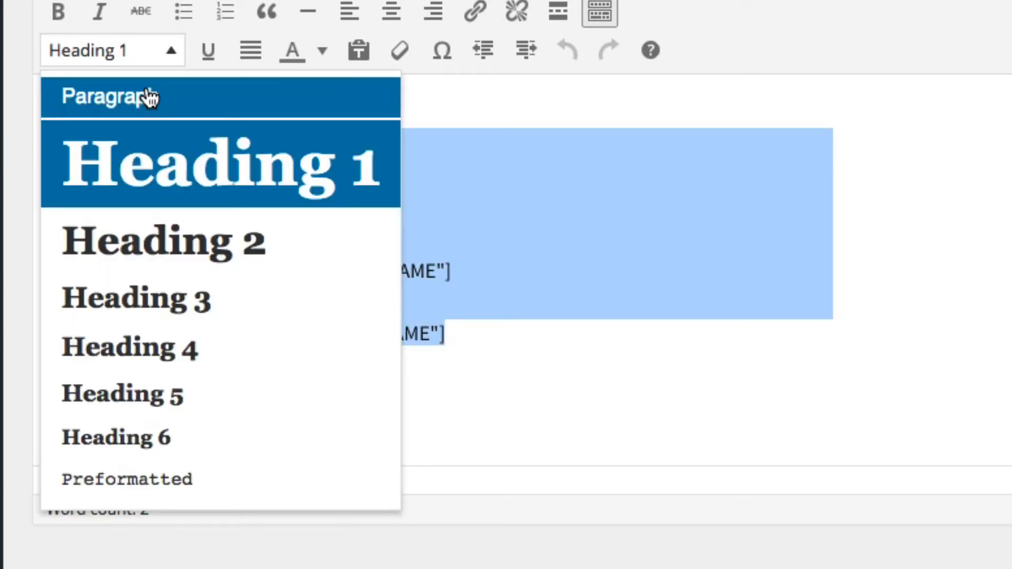
{"action": "left_click", "coordinate": [142, 97]}
{"action": "key", "text": "ctrl+v"}
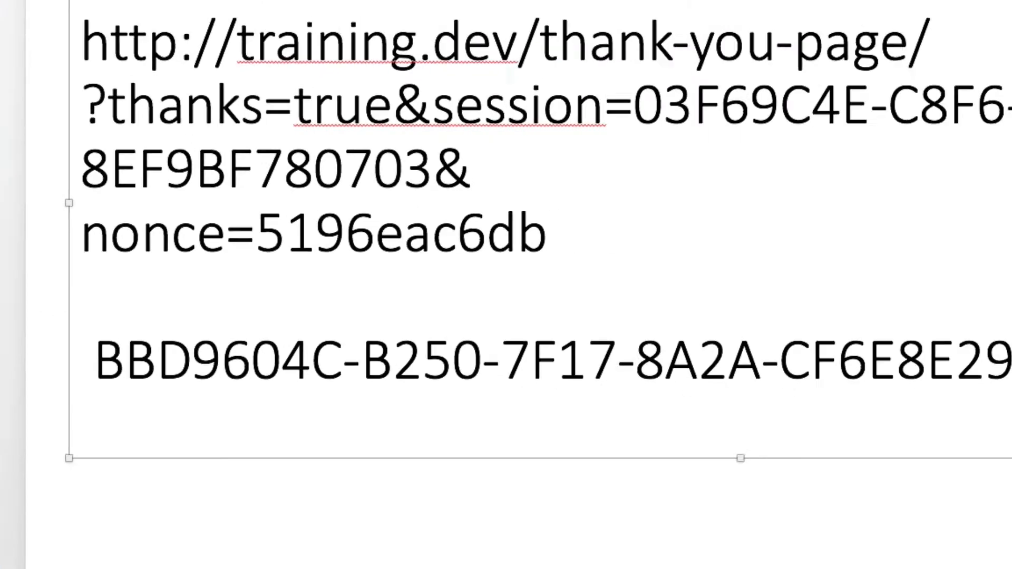
Put the log's session ID after session= and copy the rebuilt thank-you URL
{"action": "left_click", "coordinate": [451, 152]}
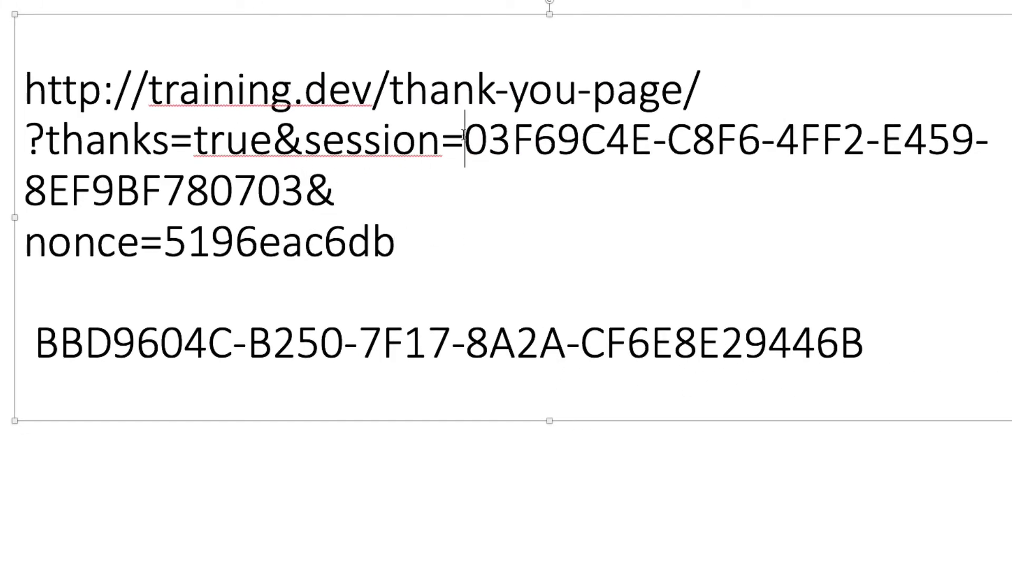
{"action": "key", "text": "Return"}
{"action": "key", "text": "Return"}
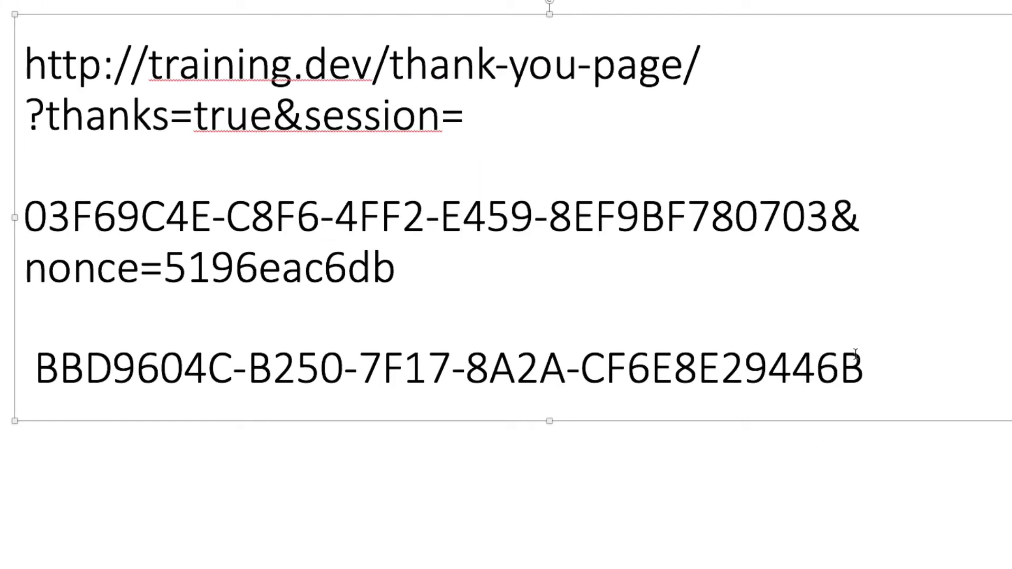
{"action": "left_click_drag", "start_coordinate": [865, 364], "coordinate": [35, 366]}
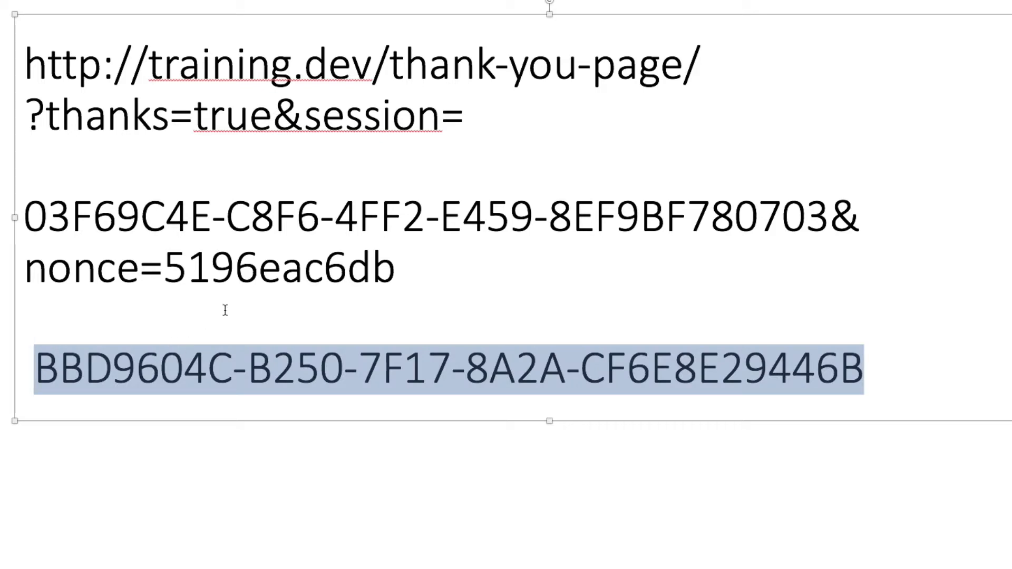
{"action": "key", "text": "ctrl+c"}
{"action": "left_click", "coordinate": [521, 122]}
{"action": "key", "text": "ctrl+v"}
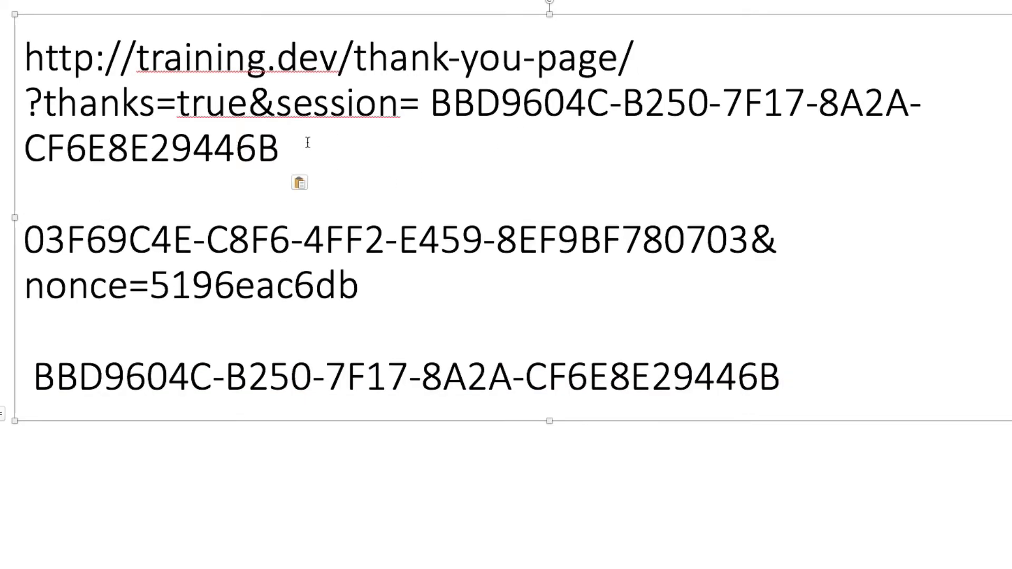
{"action": "left_click_drag", "start_coordinate": [279, 147], "coordinate": [26, 59]}
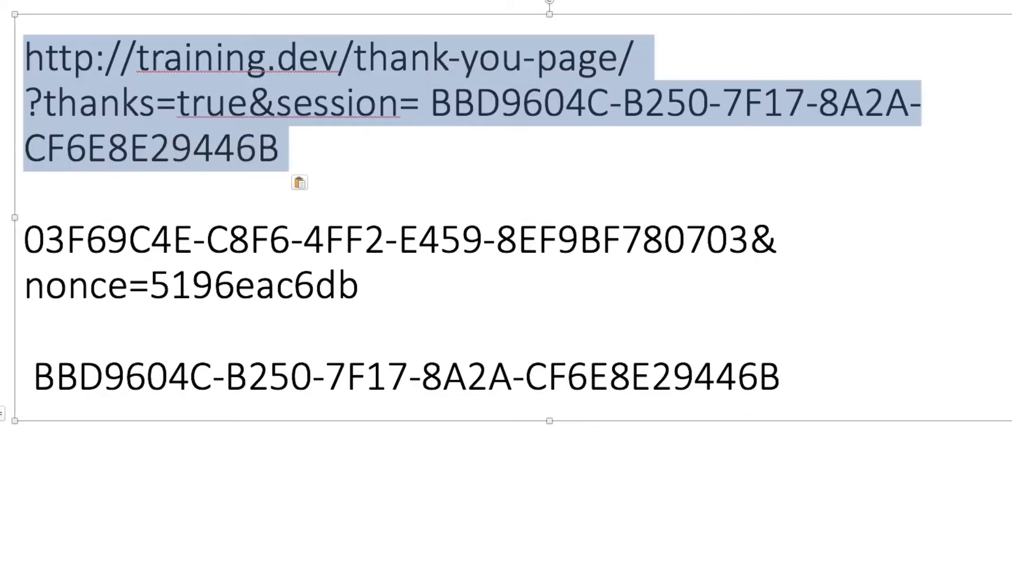
{"action": "key", "text": "ctrl+c"}
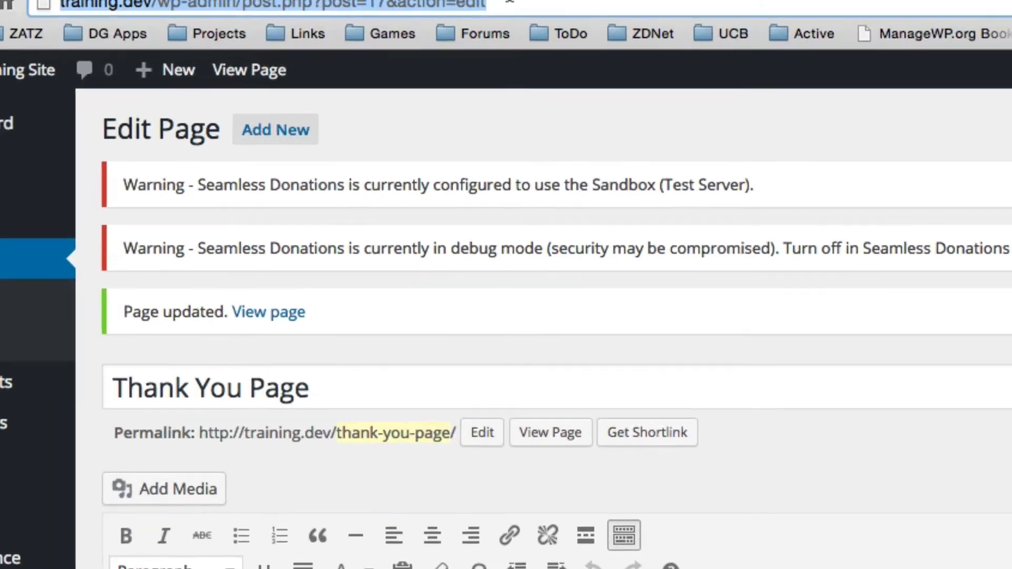
Load the copied session URL in the browser address bar
{"action": "left_click", "coordinate": [550, 14]}
{"action": "key", "text": "ctrl+v"}
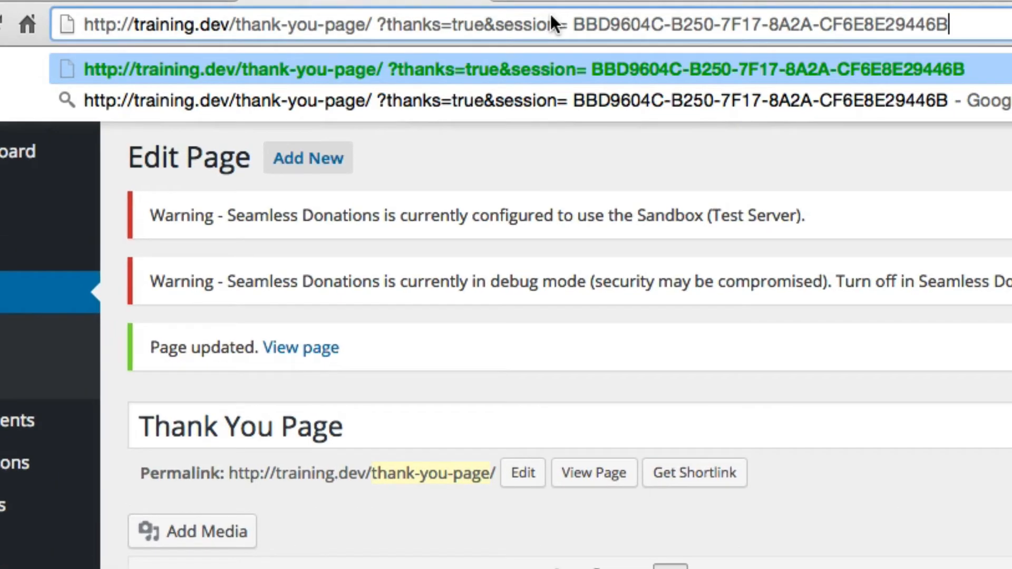
{"action": "key", "text": "Return"}
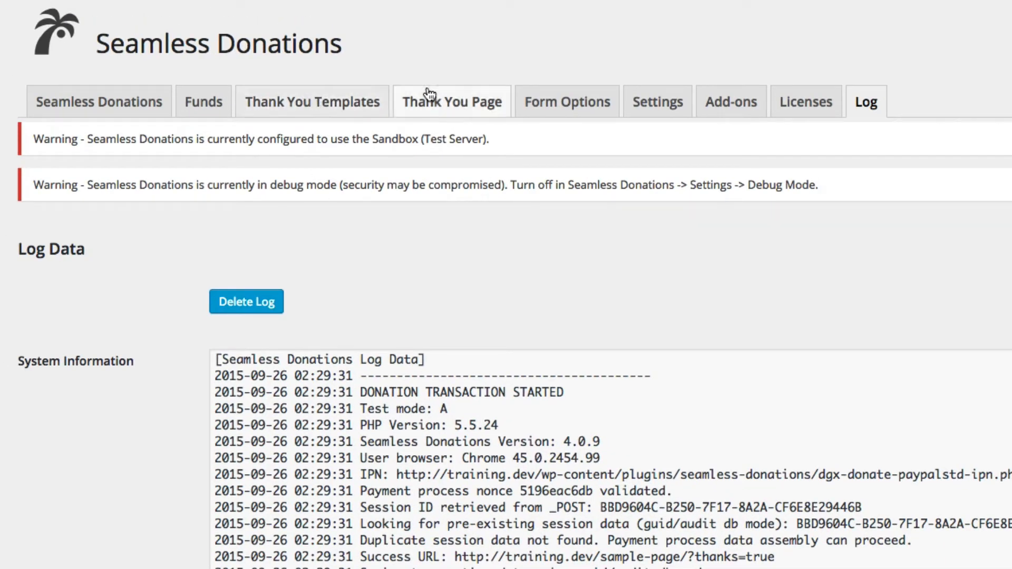
{"action": "left_click", "coordinate": [440, 102]}
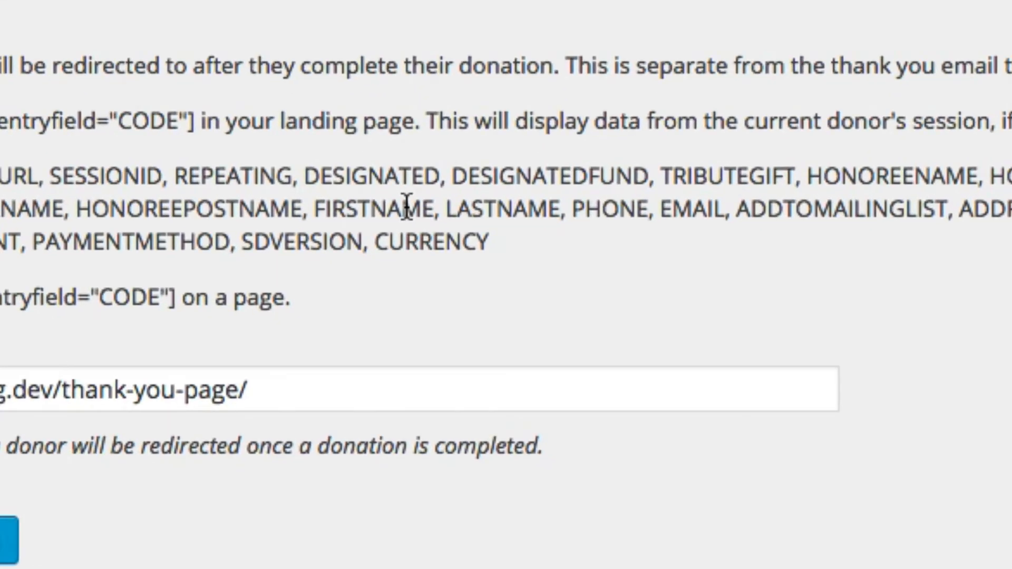
{"action": "double_click", "coordinate": [491, 354]}
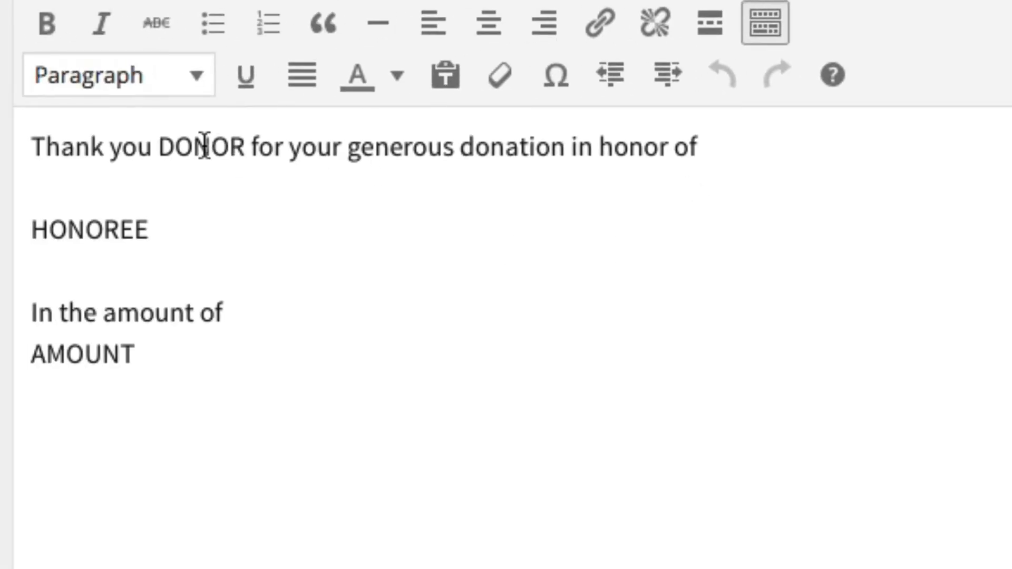
Replace DONOR and HONOREE with the FIRSTNAME and HONOREENAME seamless-donations entryfield shortcodes
{"action": "double_click", "coordinate": [205, 145]}
{"action": "type", "text": "[seamless-dona"}
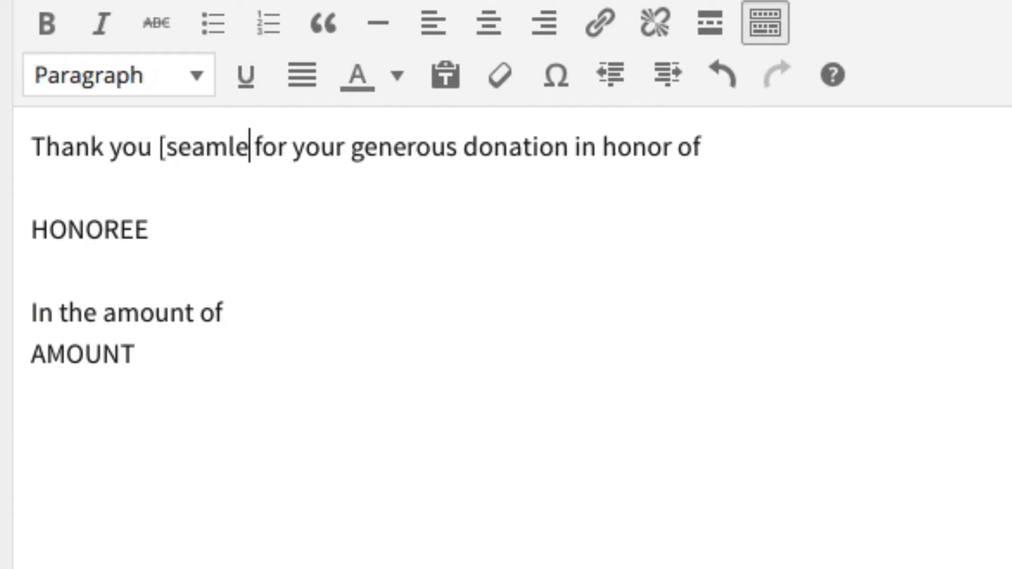
{"action": "type", "text": "tions entryfiel"}
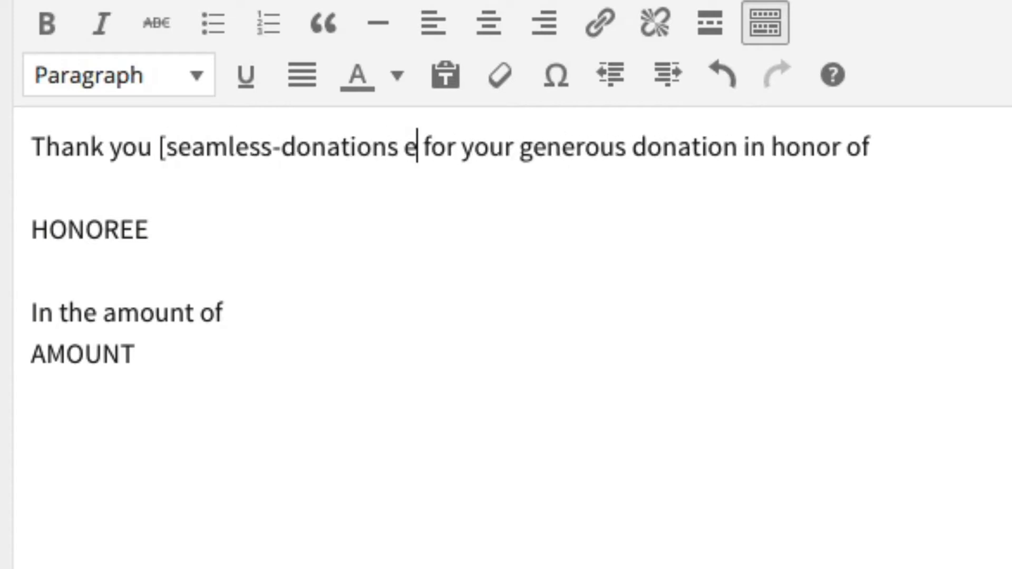
{"action": "type", "text": "d=\"FIRSTNAME"}
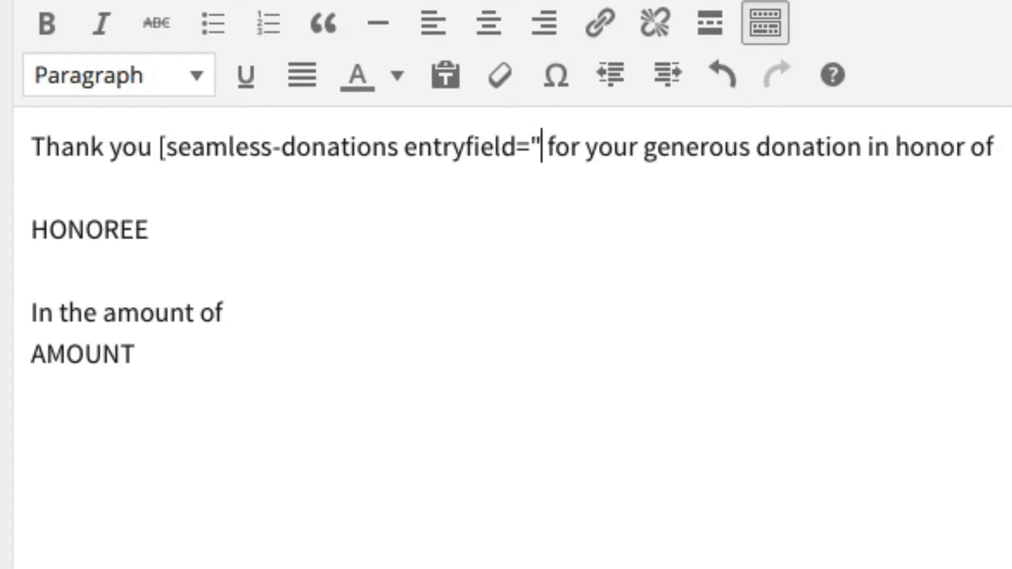
{"action": "type", "text": "\""}
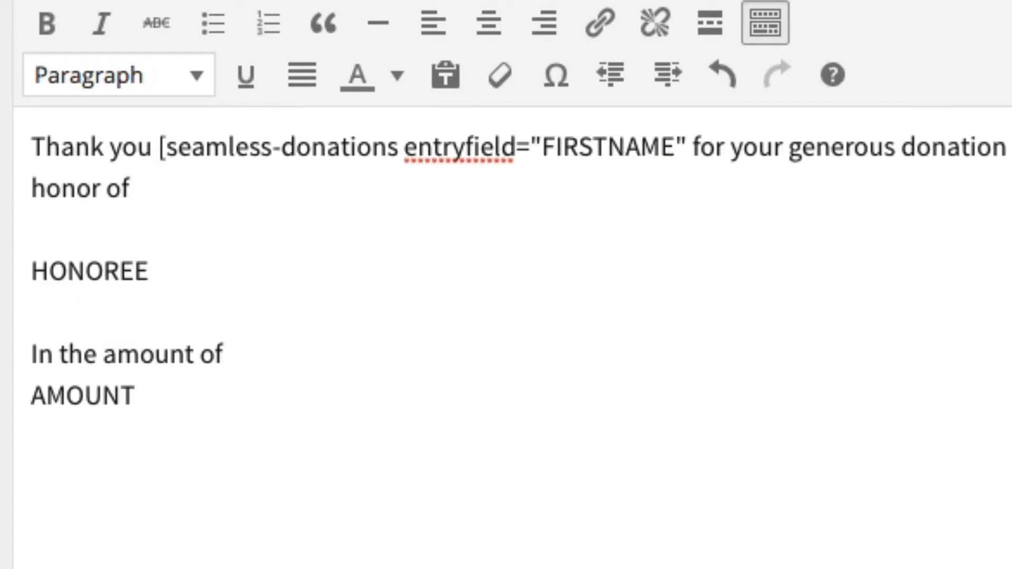
{"action": "type", "text": "]"}
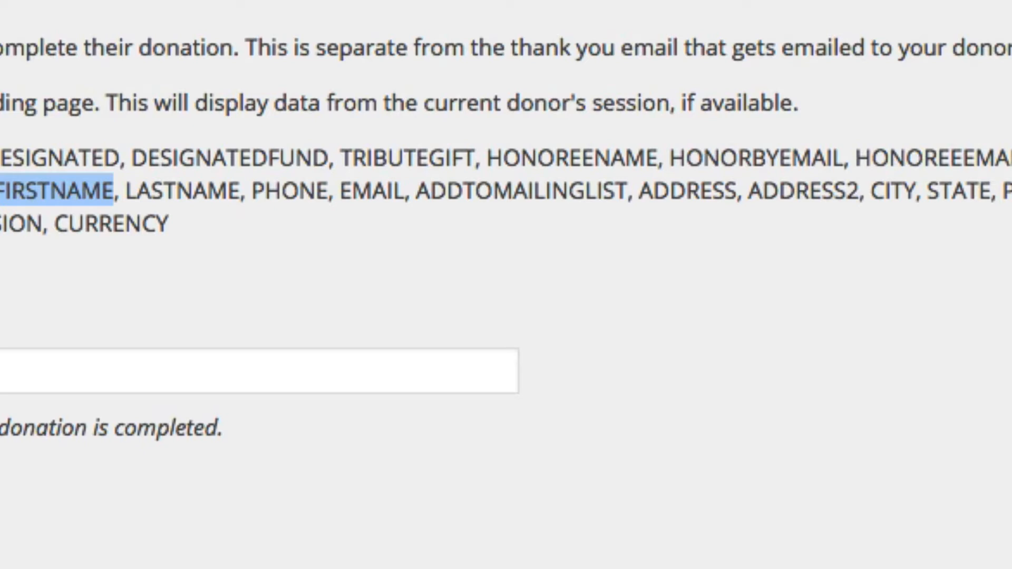
{"action": "double_click", "coordinate": [623, 159]}
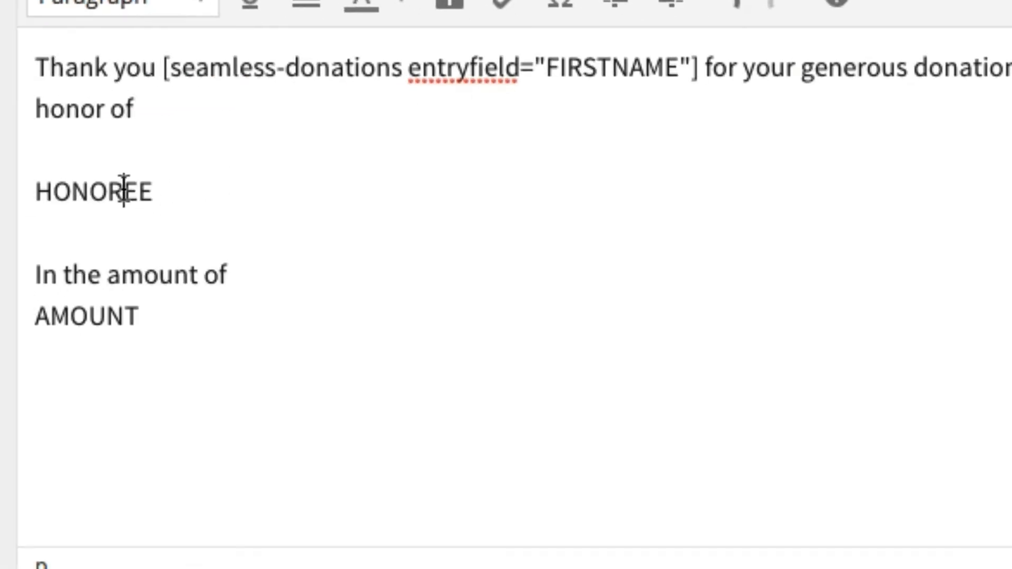
{"action": "double_click", "coordinate": [122, 190]}
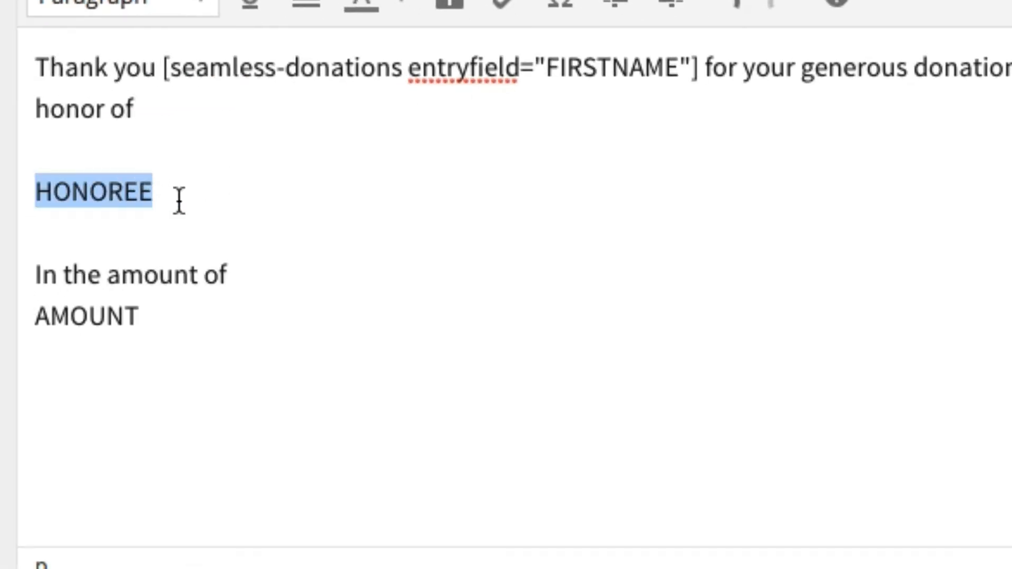
{"action": "type", "text": "[seamles"}
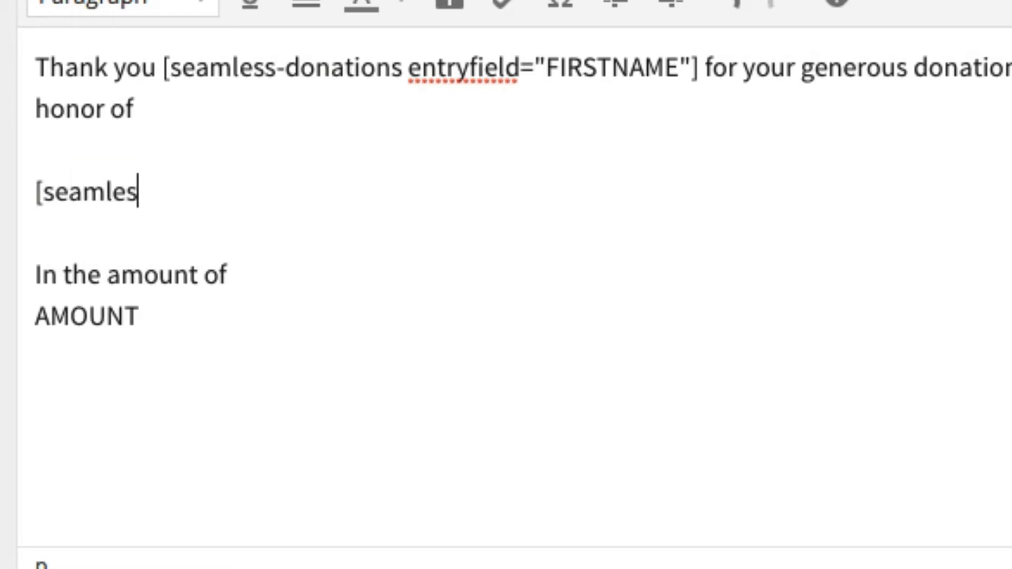
{"action": "type", "text": "s-donations entryf"}
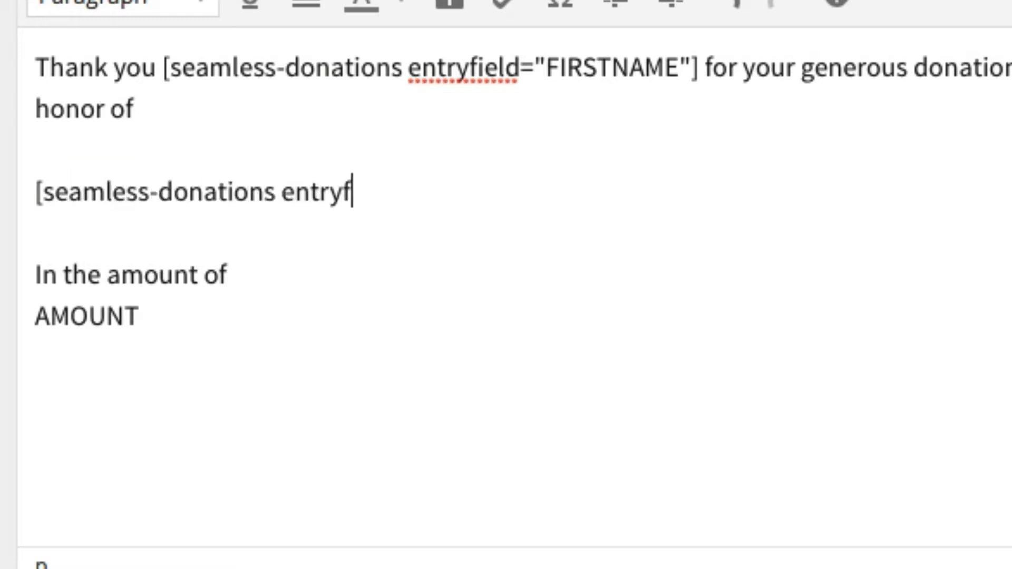
{"action": "type", "text": "ield="}
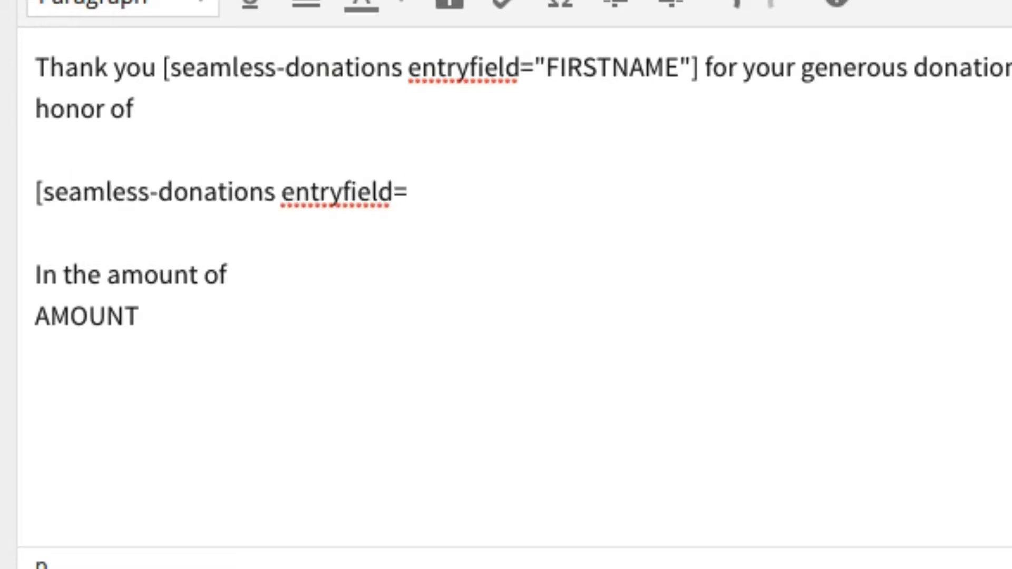
{"action": "type", "text": "\"HONOREENAME\""}
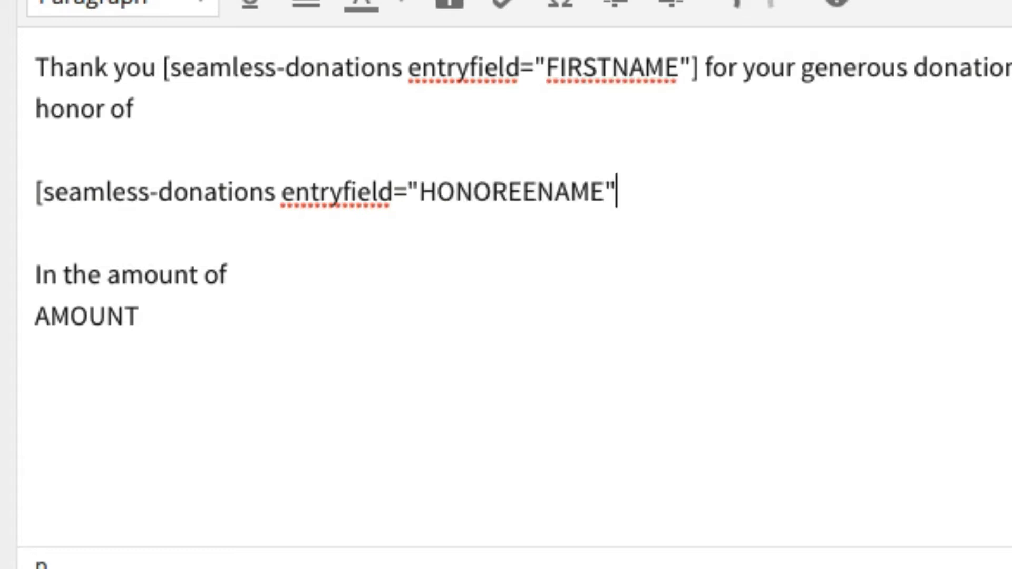
{"action": "type", "text": "]"}
Select the AMOUNT placeholder and put a blank line after 'In the amount of'
{"action": "double_click", "coordinate": [95, 314]}
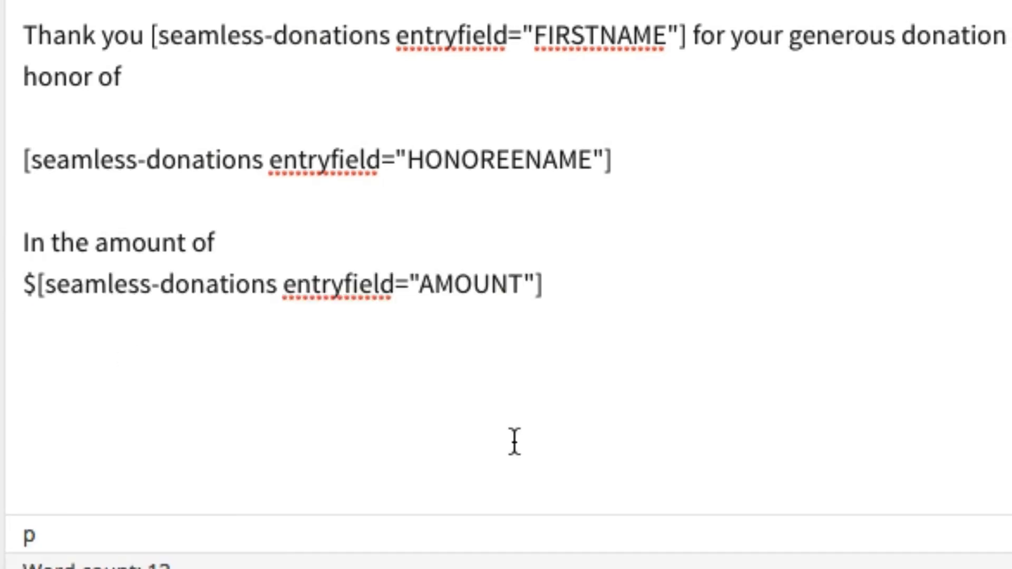
{"action": "left_click", "coordinate": [321, 238]}
{"action": "key", "text": "Return"}
{"action": "left_click", "coordinate": [294, 242]}
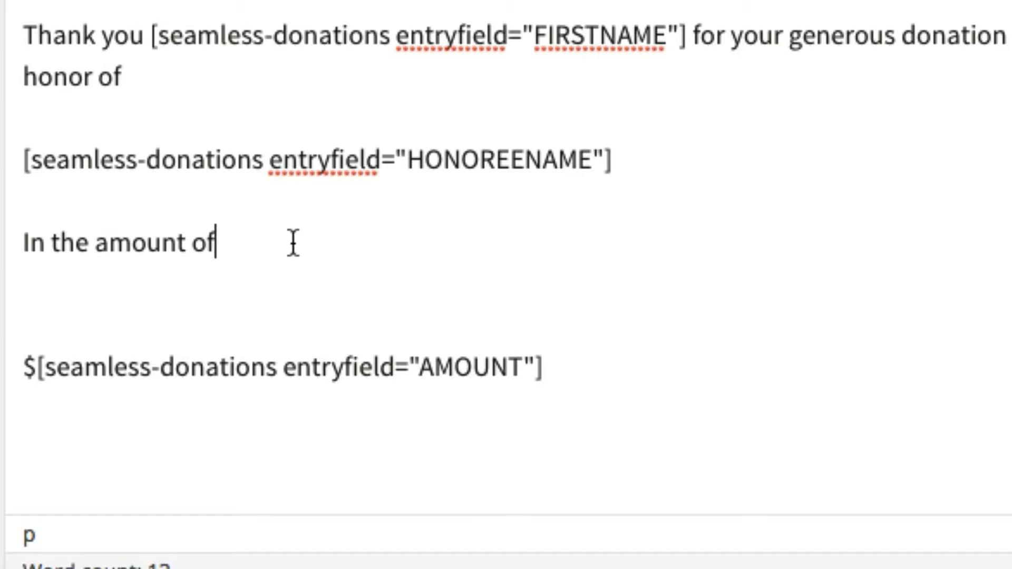
{"action": "key", "text": "Delete"}
{"action": "key", "text": "Return"}
{"action": "key", "text": "Delete"}
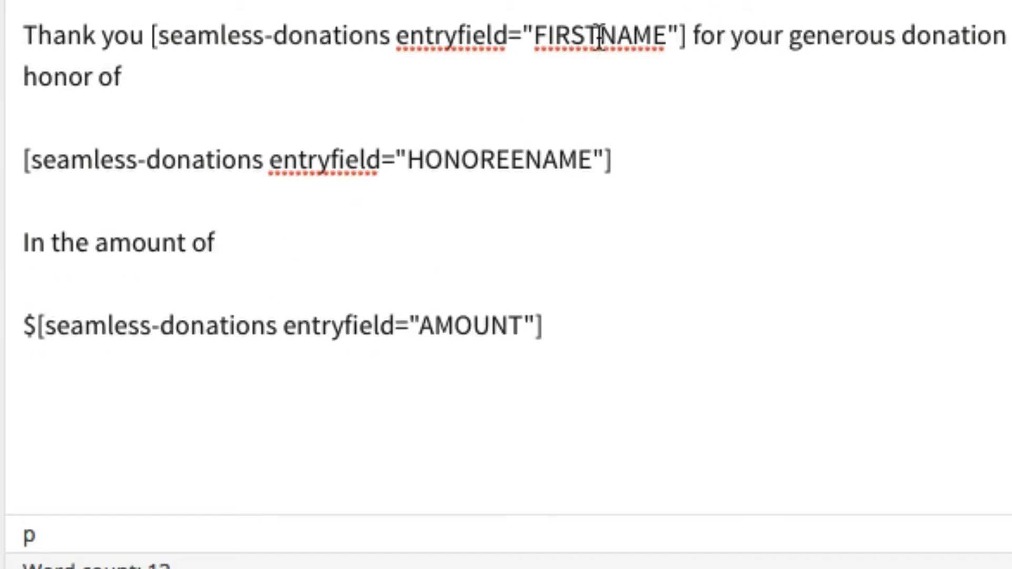
Format all the thank-you text as Heading 4
{"action": "left_click_drag", "start_coordinate": [547, 321], "coordinate": [21, 11]}
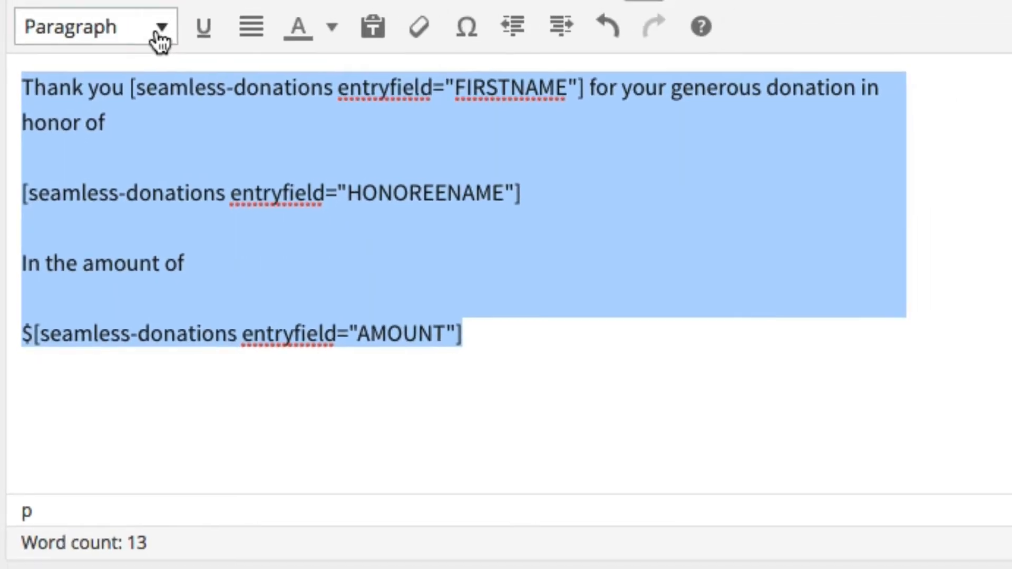
{"action": "left_click", "coordinate": [158, 39]}
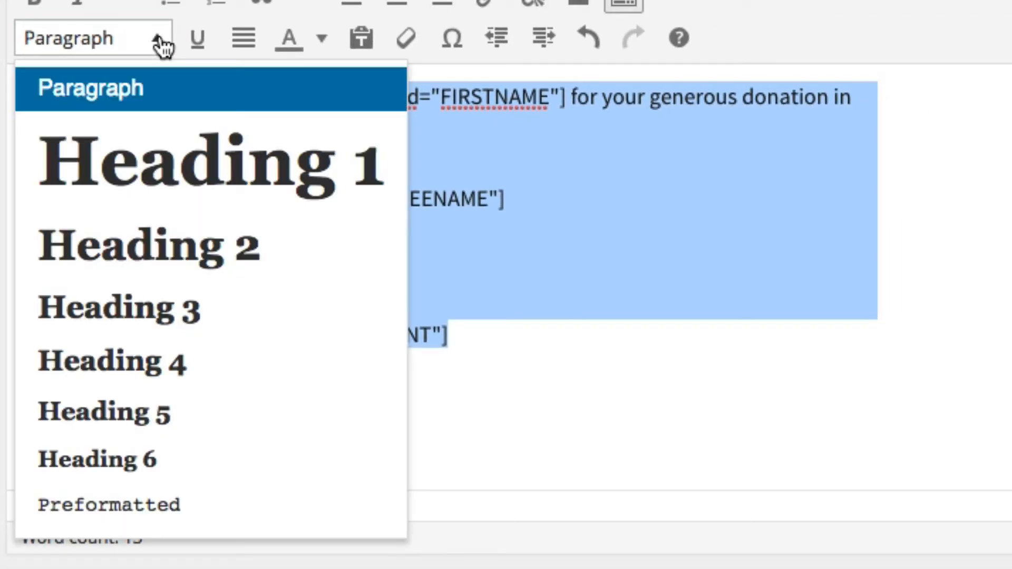
{"action": "left_click", "coordinate": [158, 363]}
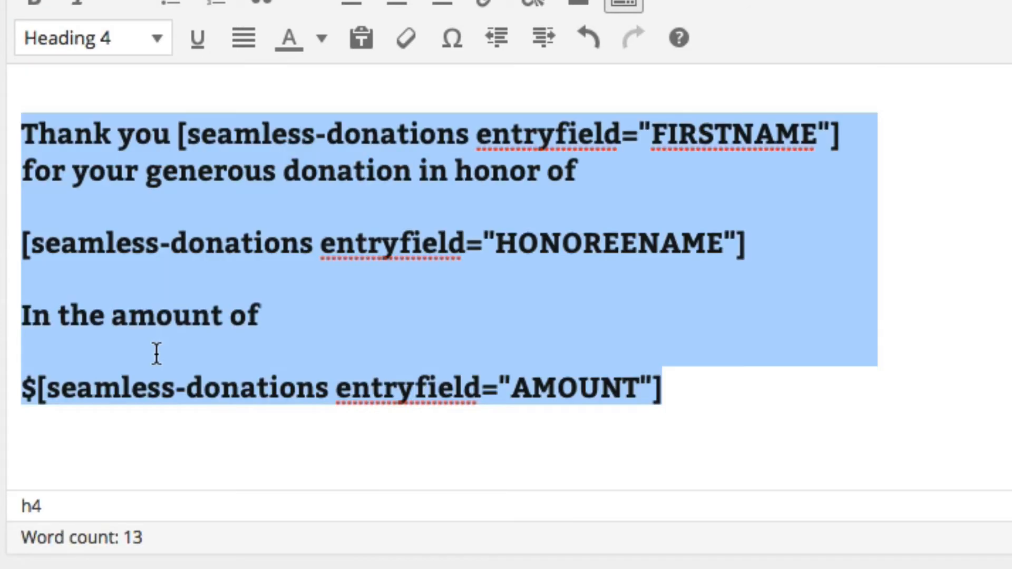
{"action": "left_click", "coordinate": [393, 161]}
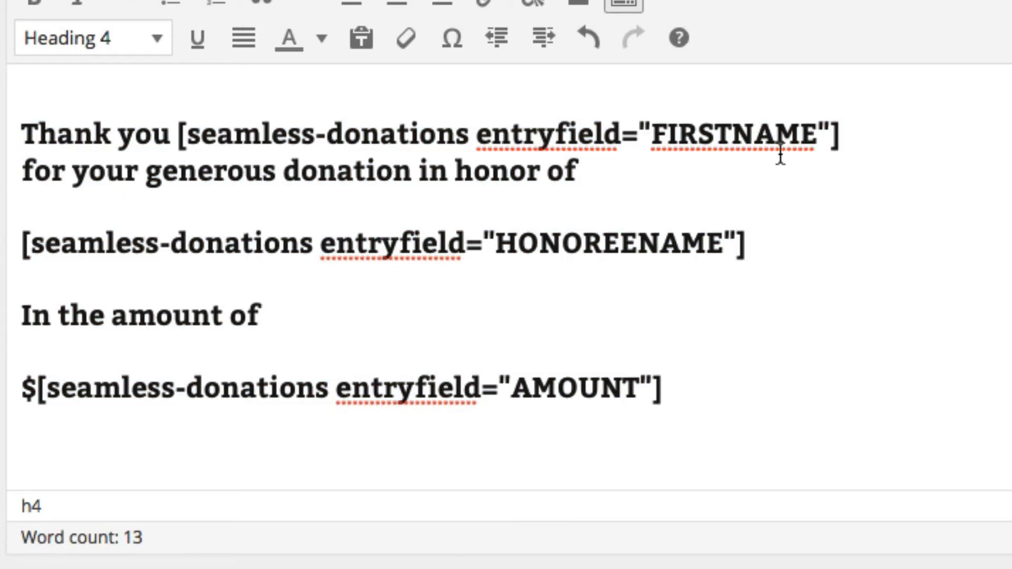
Colour the FIRSTNAME, HONOREENAME and AMOUNT shortcodes dark green
{"action": "left_click_drag", "start_coordinate": [844, 133], "coordinate": [165, 126]}
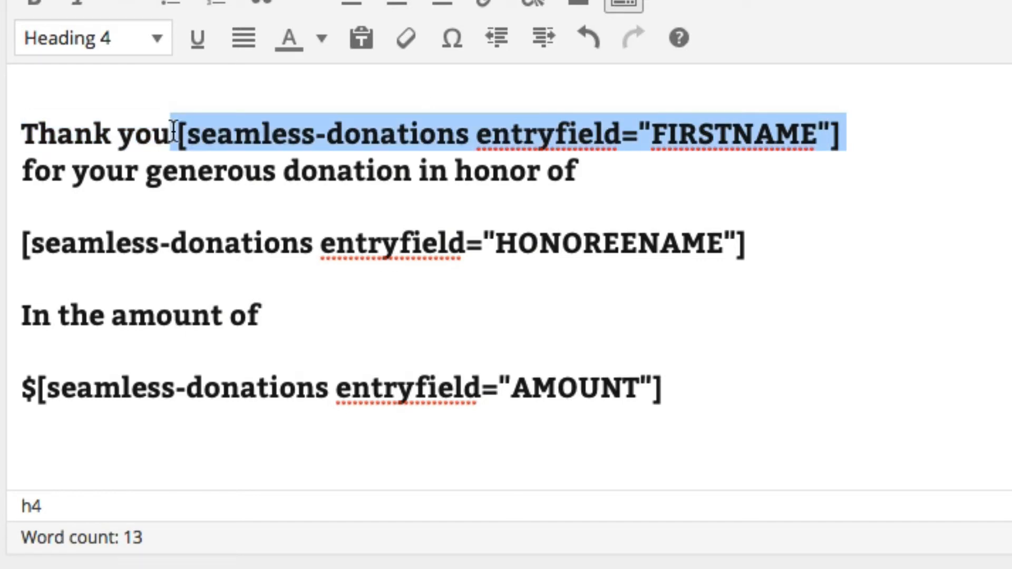
{"action": "left_click", "coordinate": [326, 42]}
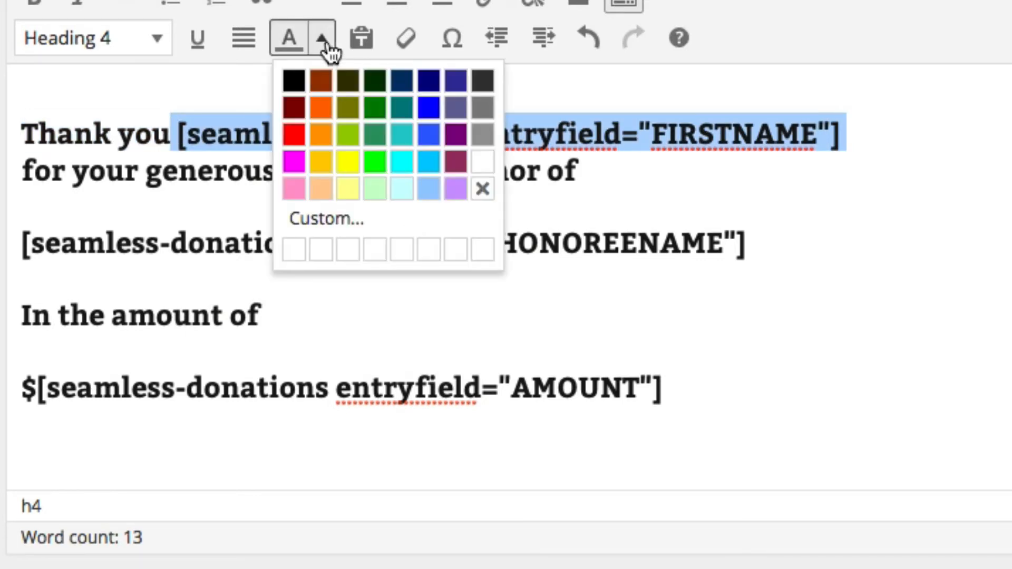
{"action": "left_click", "coordinate": [374, 138]}
{"action": "left_click", "coordinate": [690, 242]}
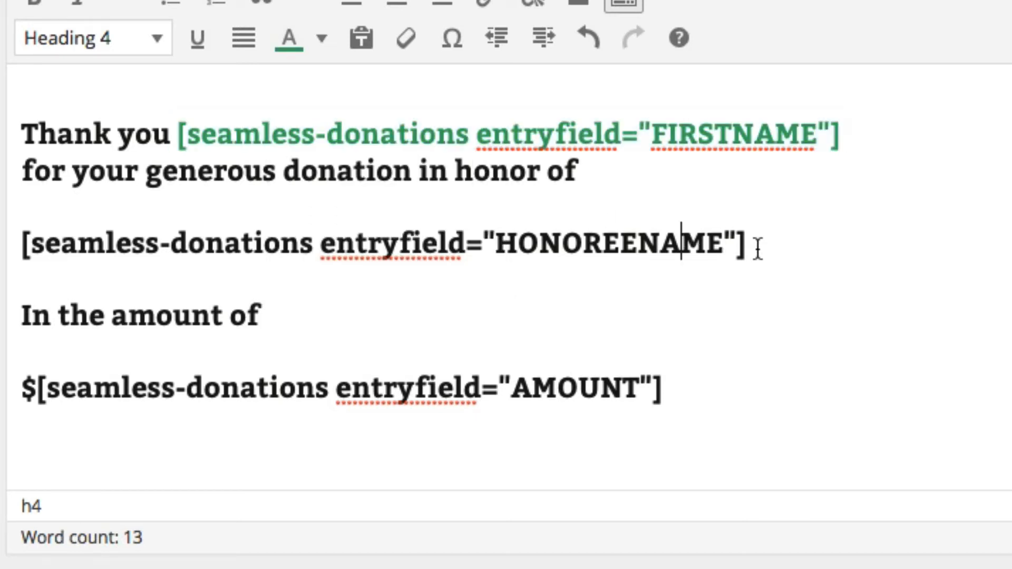
{"action": "left_click_drag", "start_coordinate": [764, 249], "coordinate": [21, 247]}
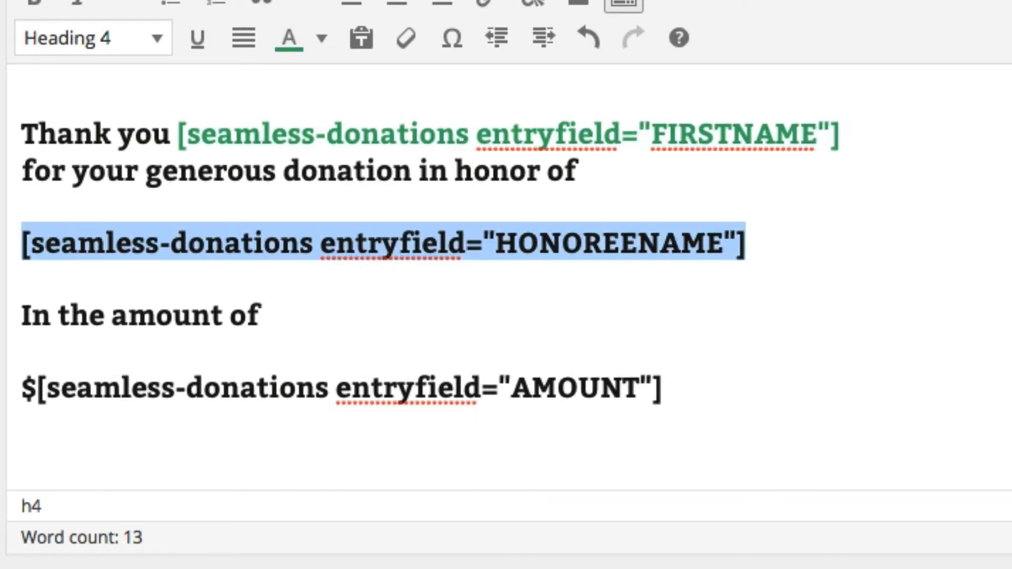
{"action": "left_click", "coordinate": [289, 38]}
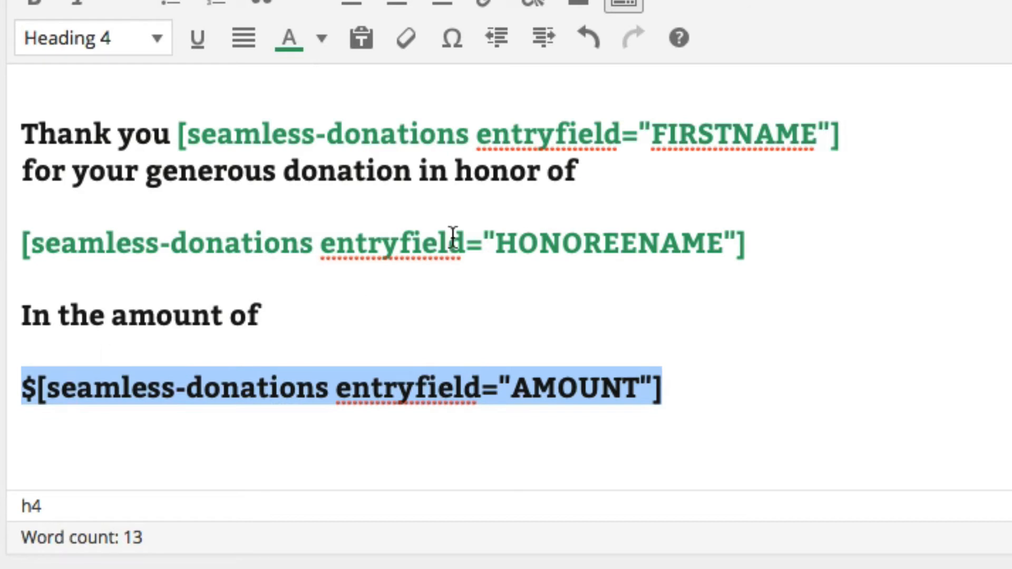
{"action": "left_click", "coordinate": [291, 40]}
{"action": "left_click", "coordinate": [393, 448]}
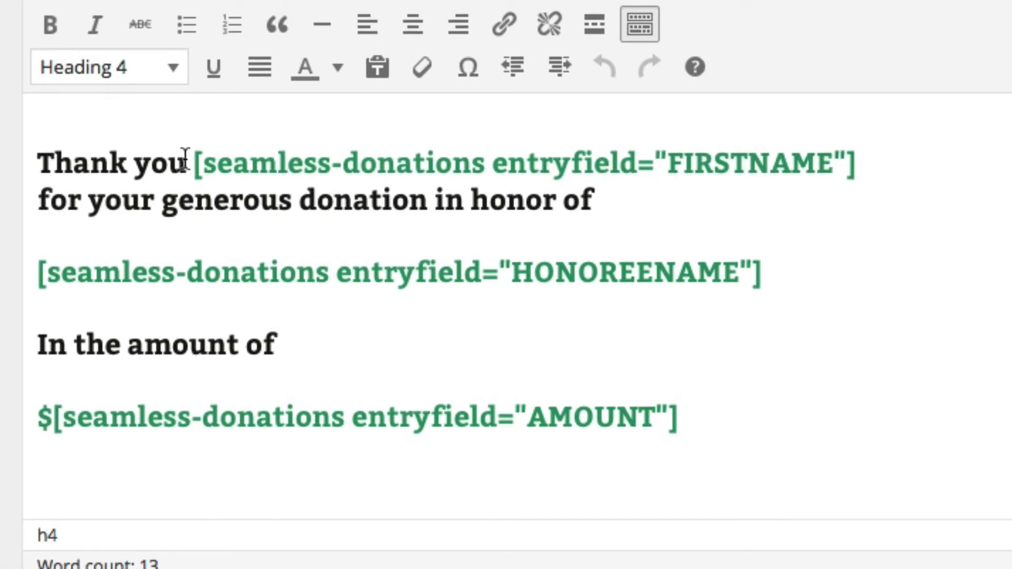
Add a comma after 'Thank you' and join the FIRSTNAME shortcode line with ', '
{"action": "left_click", "coordinate": [185, 164]}
{"action": "type", "text": ","}
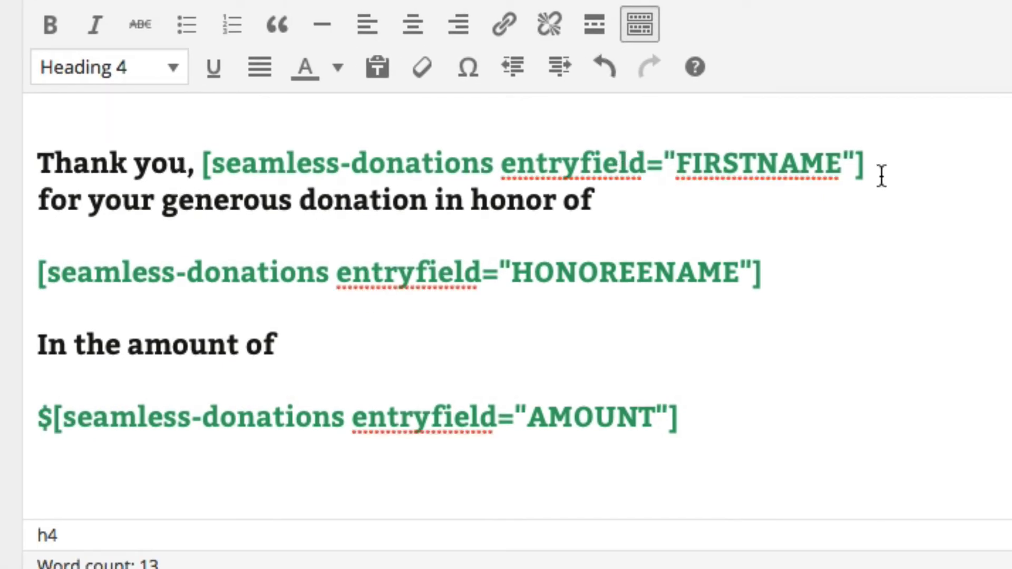
{"action": "left_click", "coordinate": [882, 169]}
{"action": "key", "text": "Delete"}
{"action": "type", "text": ","}
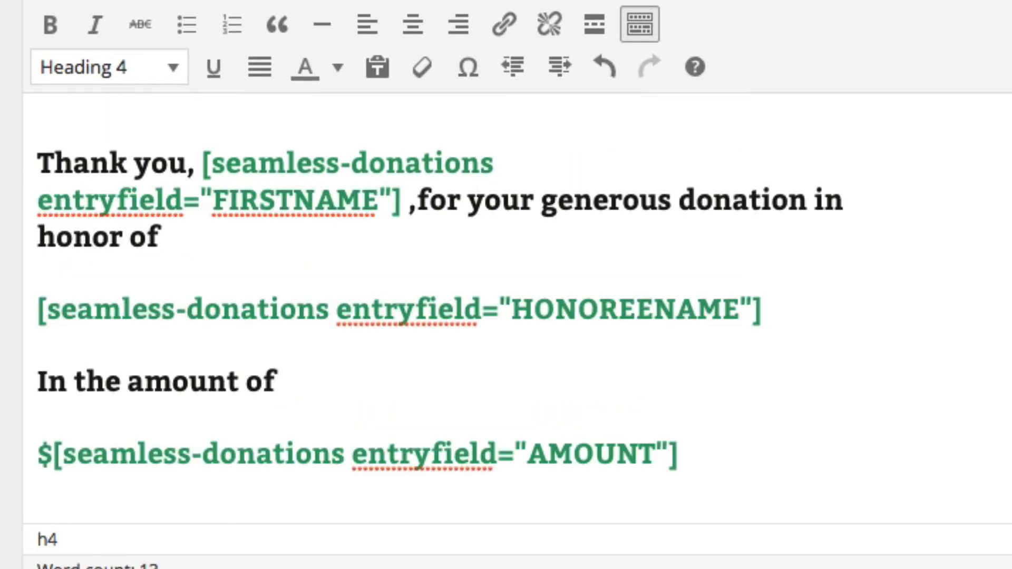
{"action": "key", "text": "Left"}
{"action": "key", "text": "BackSpace"}
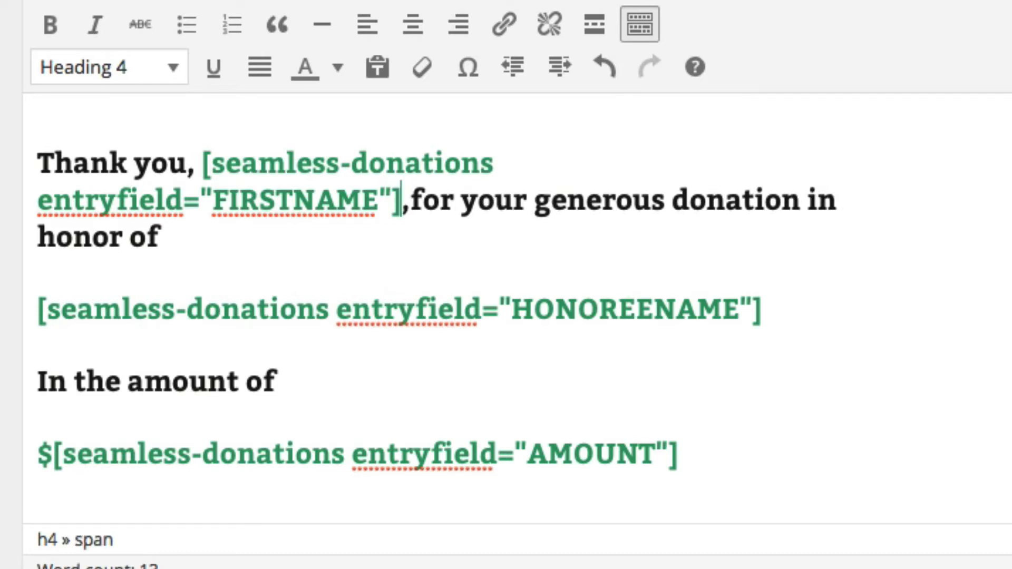
{"action": "key", "text": "Right"}
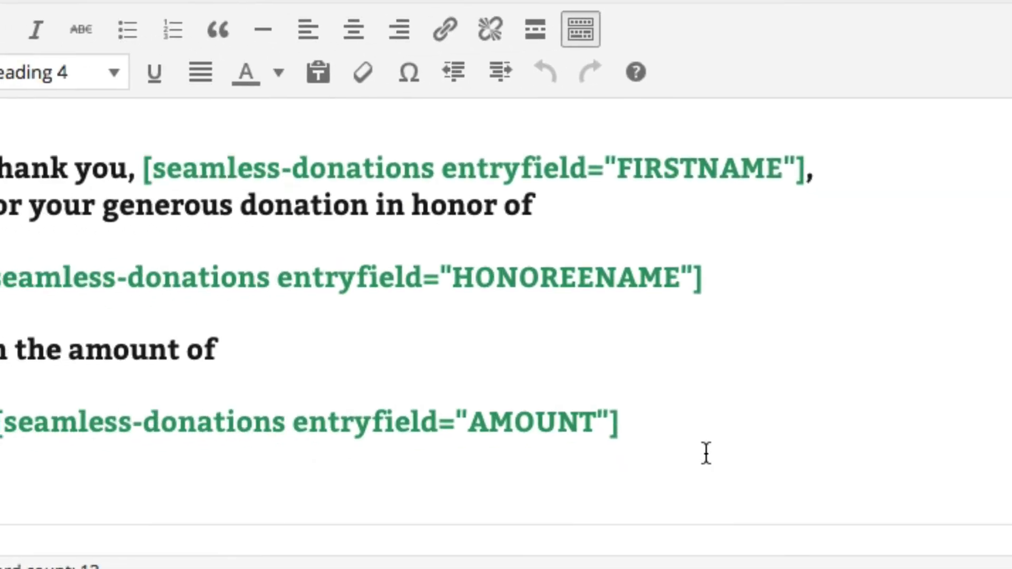
Center all the thank-you text, then try it as Heading 2
{"action": "key", "text": "ctrl+a"}
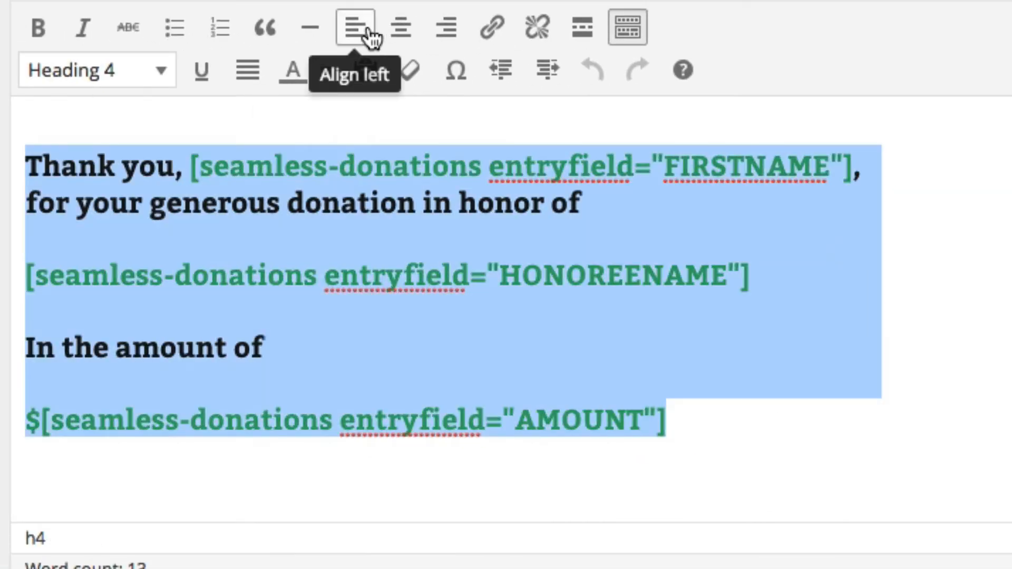
{"action": "left_click", "coordinate": [402, 29]}
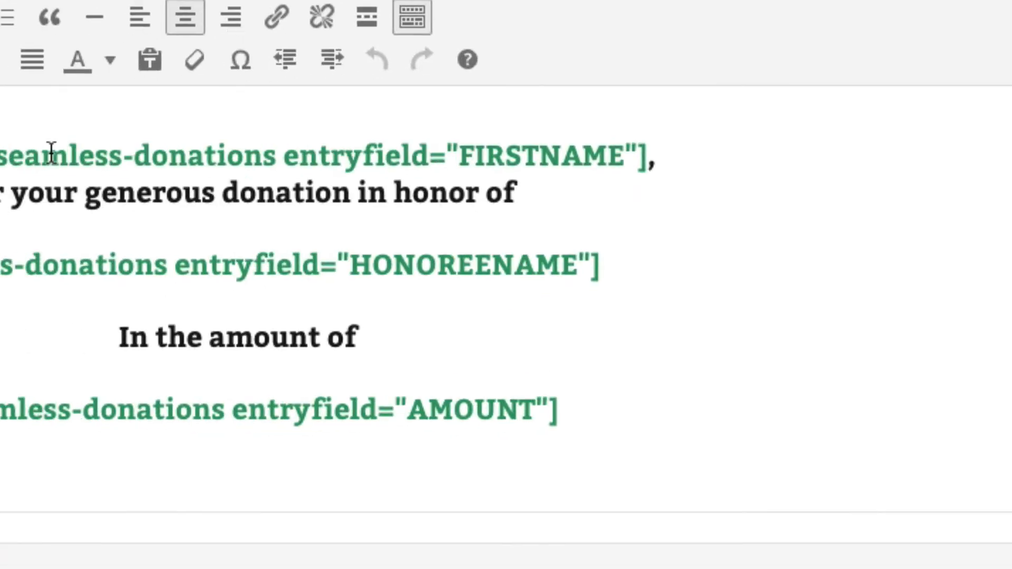
{"action": "key", "text": "ctrl+a"}
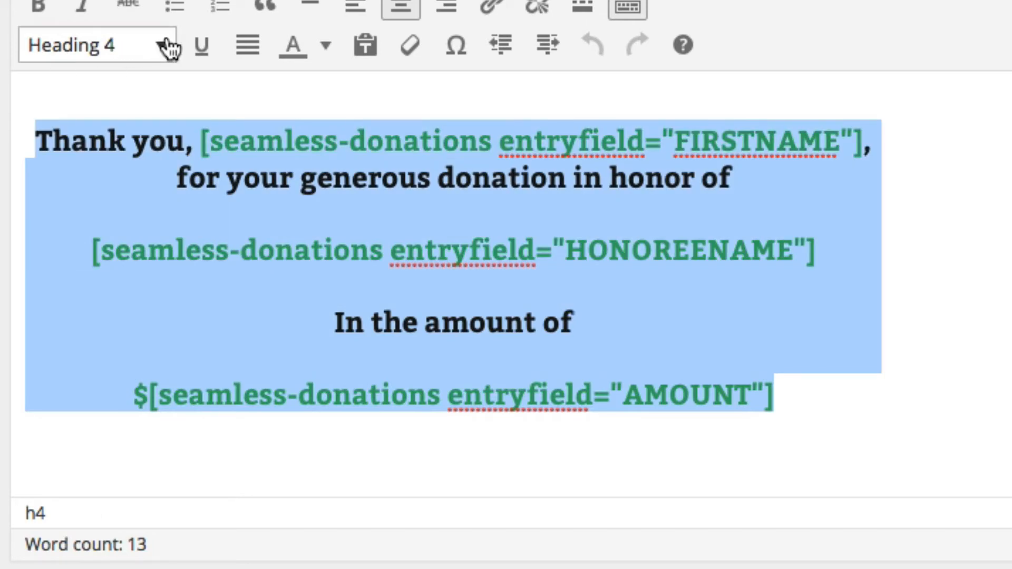
{"action": "left_click", "coordinate": [163, 45]}
{"action": "left_click", "coordinate": [146, 267]}
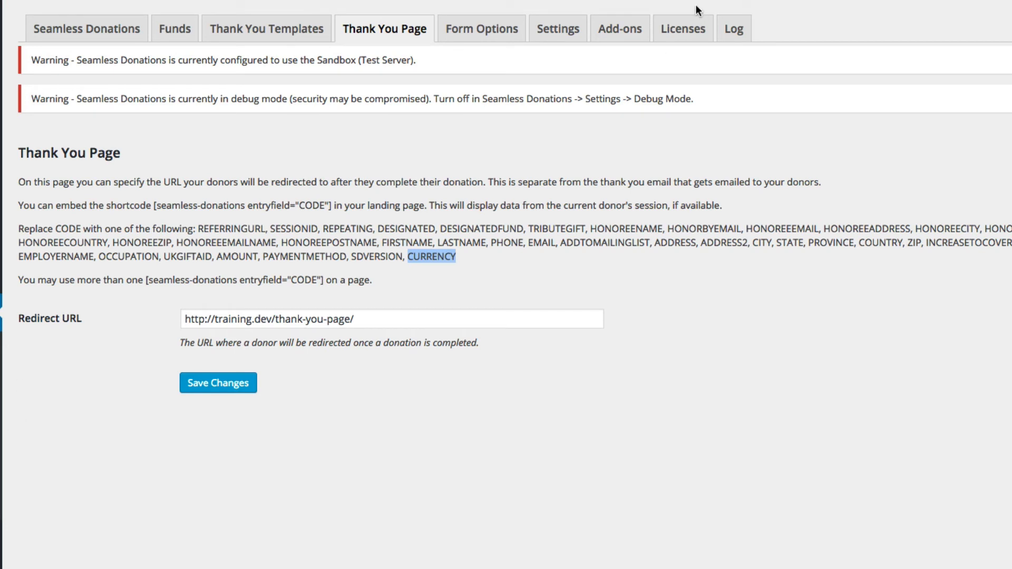
Uncheck Enable debug mode in the Seamless Donations Settings
{"action": "left_click", "coordinate": [556, 37]}
{"action": "scroll", "coordinate": [475, 316], "scroll_direction": "down", "scroll_amount": 8}
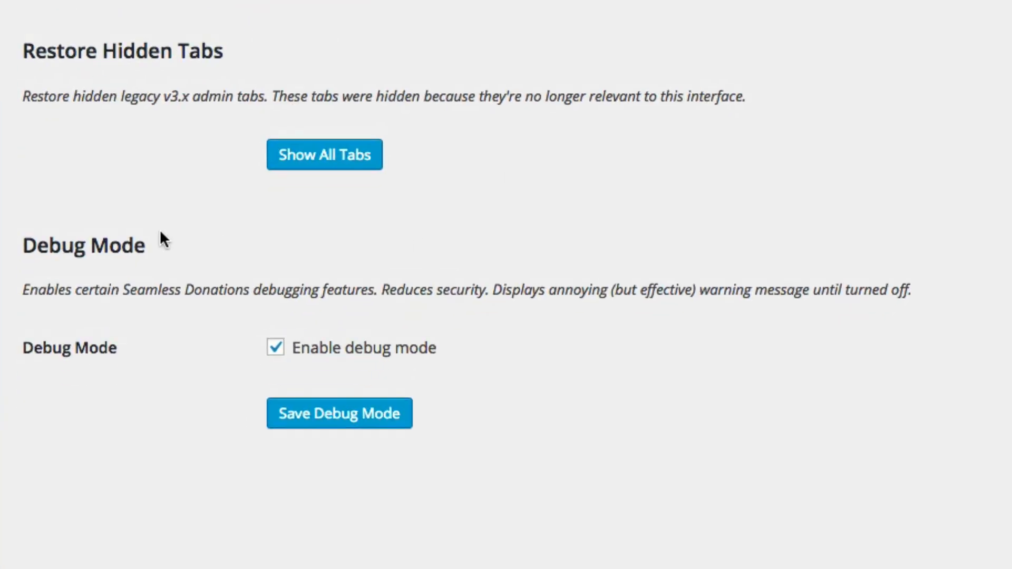
{"action": "left_click", "coordinate": [275, 348]}
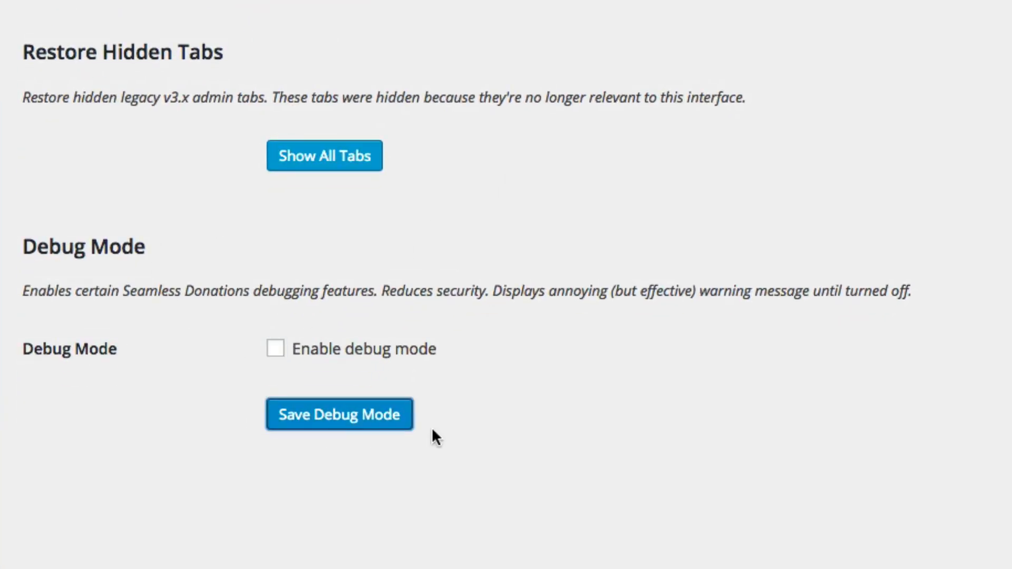
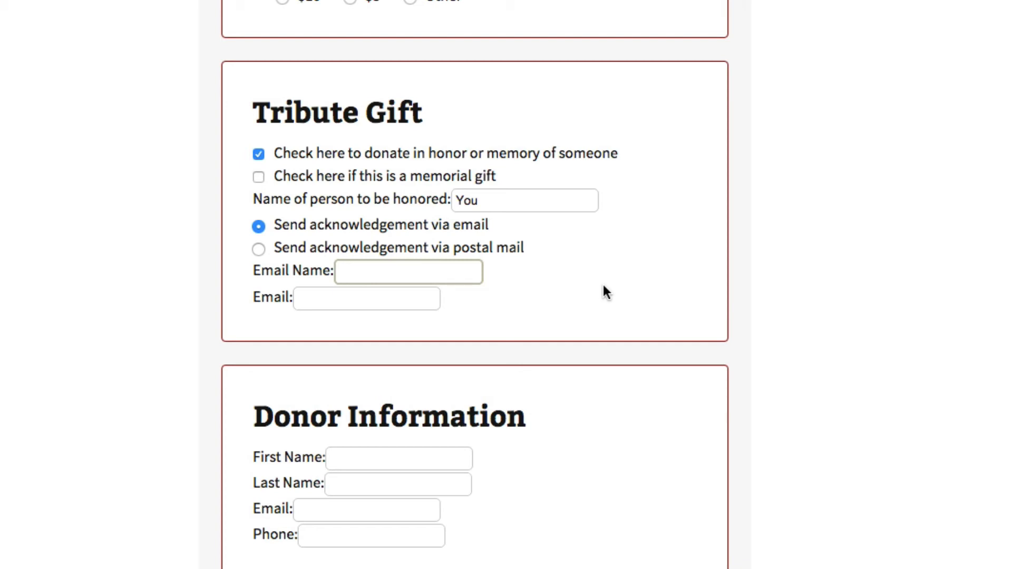
Enter the tribute acknowledgement recipient's name and e-mail, moving the misplaced e-mail into the Email field
{"action": "type", "text": "jack@sprat.com"}
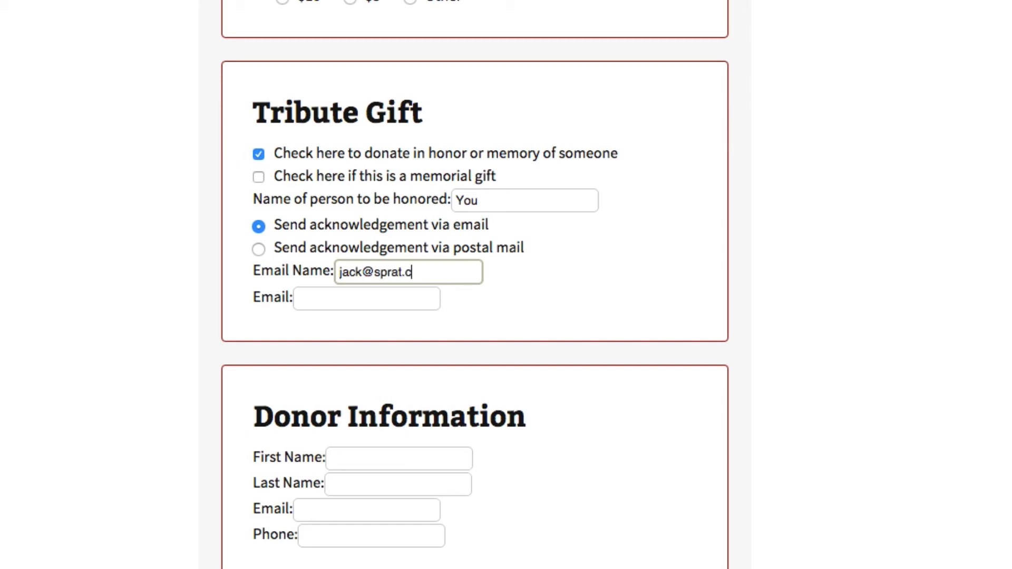
{"action": "key", "text": "Tab"}
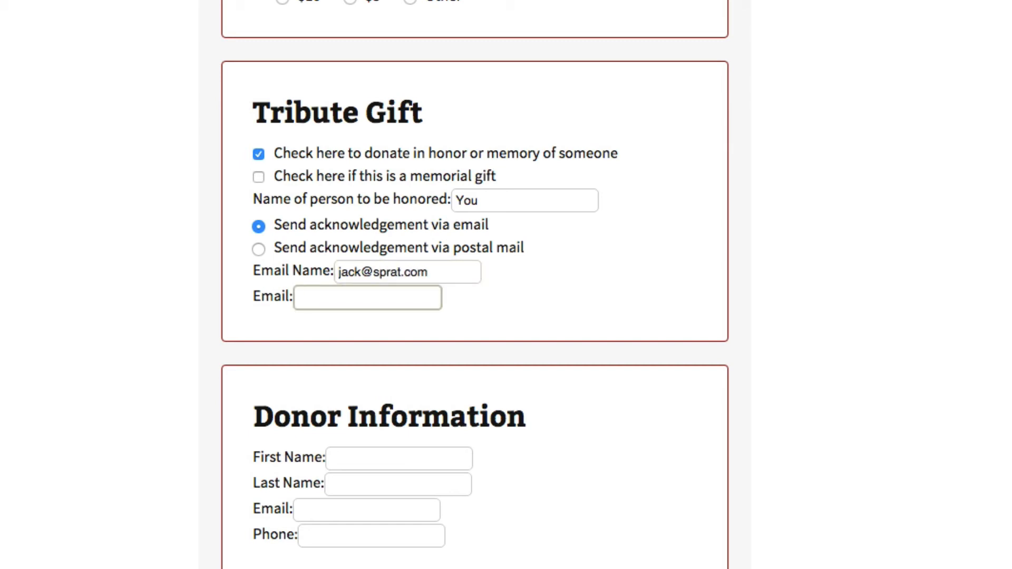
{"action": "left_click_drag", "start_coordinate": [474, 273], "coordinate": [327, 274]}
{"action": "key", "text": "ctrl+x"}
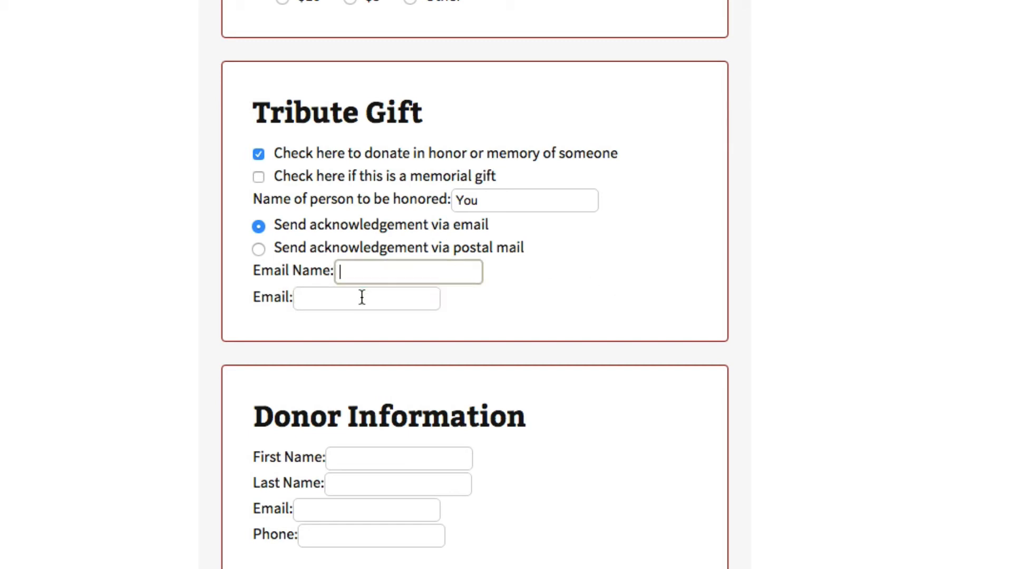
{"action": "left_click", "coordinate": [364, 297]}
{"action": "key", "text": "ctrl+v"}
{"action": "left_click", "coordinate": [396, 273]}
{"action": "type", "text": "Jack Sprat"}
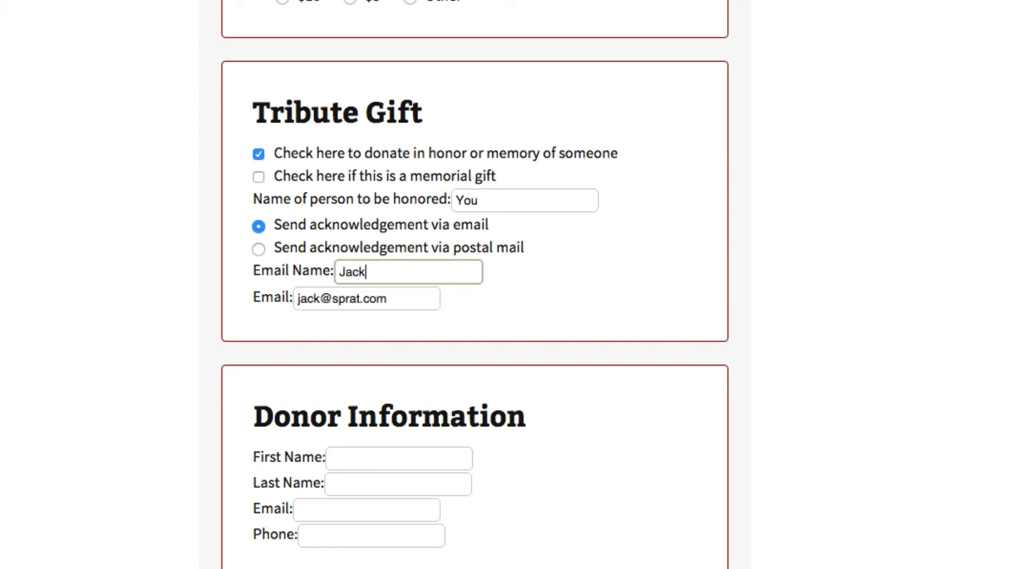
Fill in the donor's first name, last name, e-mail and phone, then submit the donation
{"action": "left_click", "coordinate": [381, 457]}
{"action": "type", "text": "Jane"}
{"action": "key", "text": "Tab"}
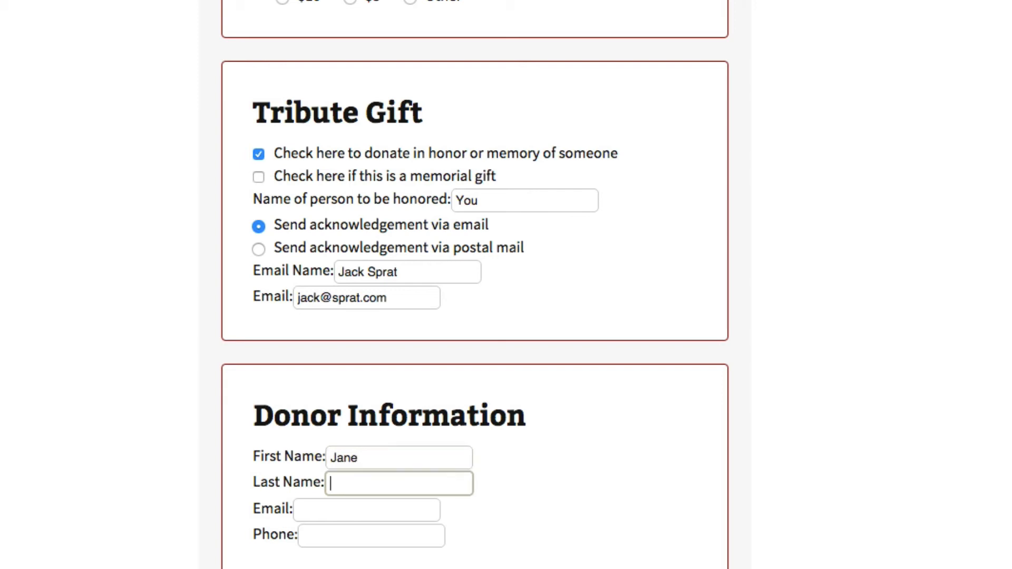
{"action": "type", "text": "Doe"}
{"action": "left_click", "coordinate": [376, 508]}
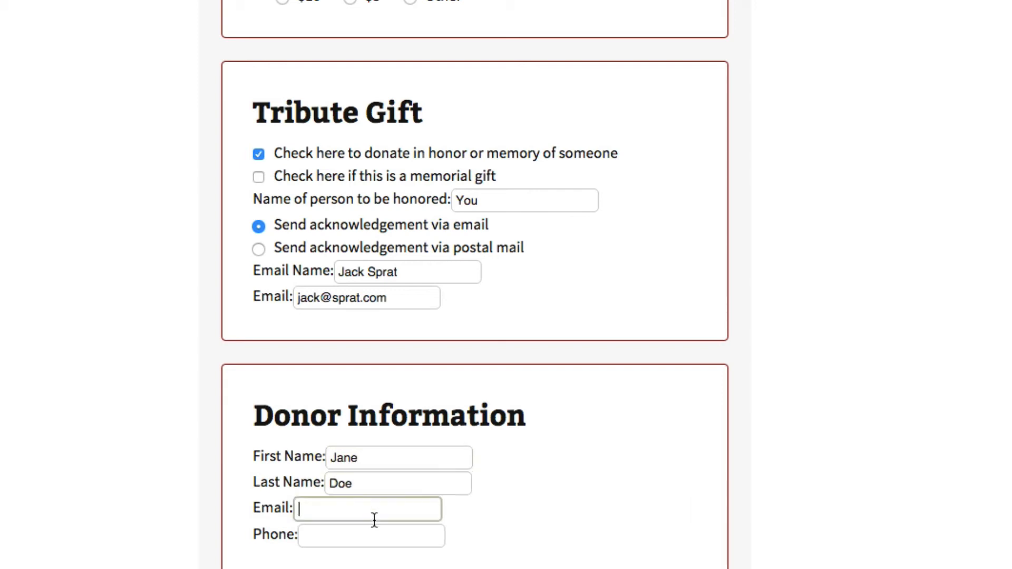
{"action": "type", "text": "janedoe@rayme.com"}
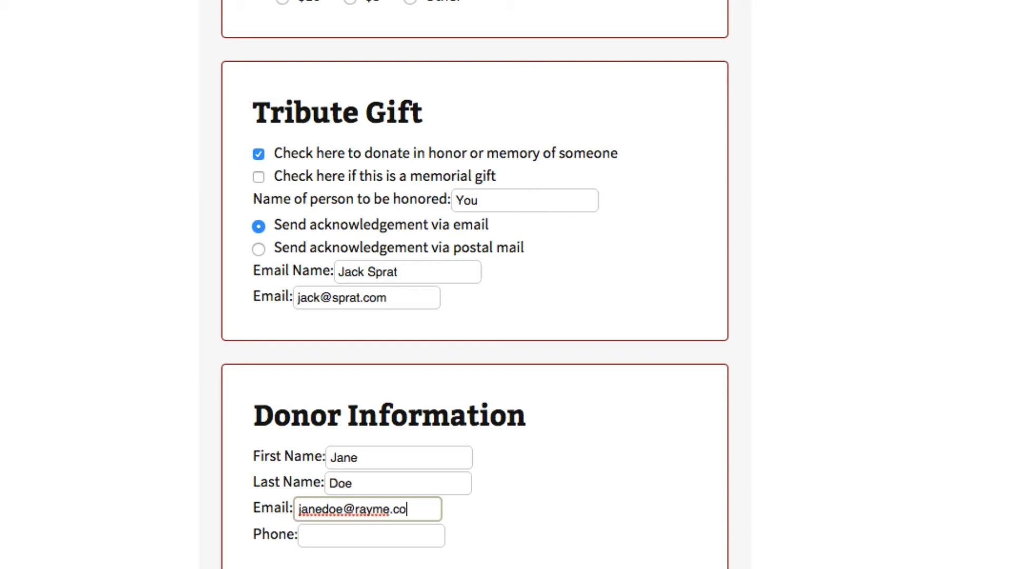
{"action": "left_click", "coordinate": [369, 530]}
{"action": "type", "text": "222-222-"}
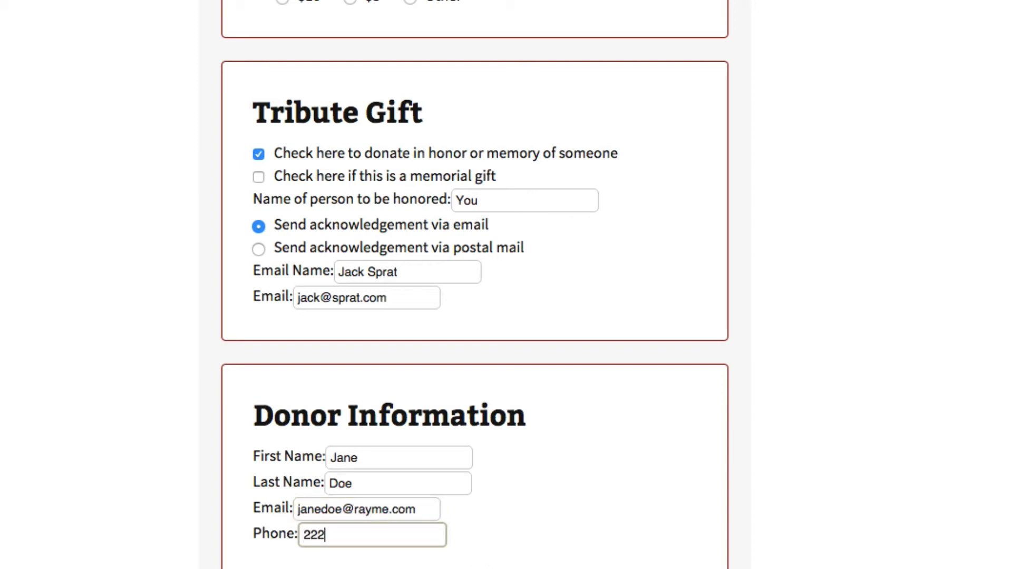
{"action": "type", "text": "222-22"}
{"action": "scroll", "coordinate": [481, 496], "scroll_direction": "down", "scroll_amount": 4}
{"action": "left_click", "coordinate": [322, 446]}
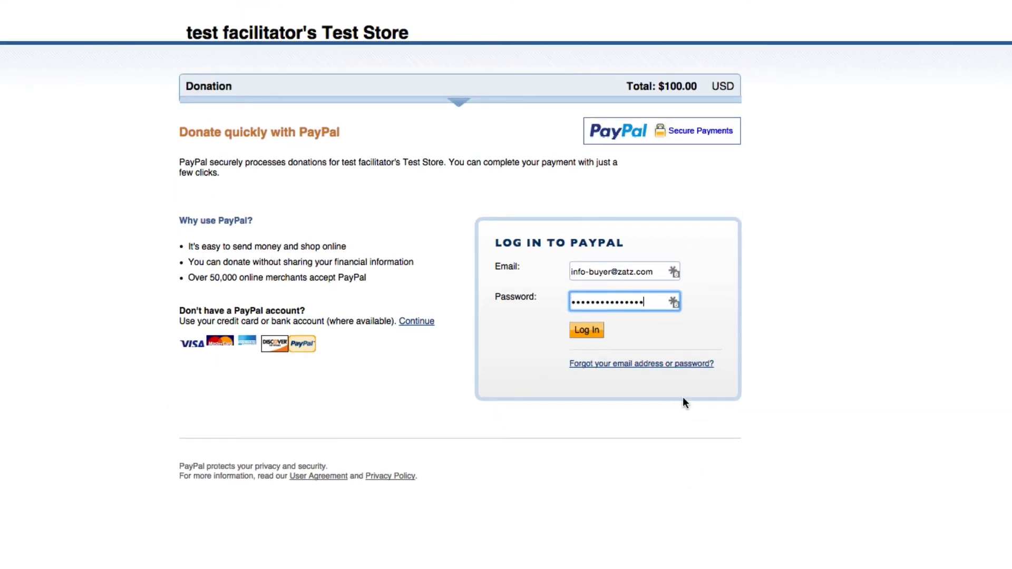
Log in to the PayPal sandbox buyer account, donate $100.00 USD, and return to the Test Store
{"action": "left_click", "coordinate": [586, 335]}
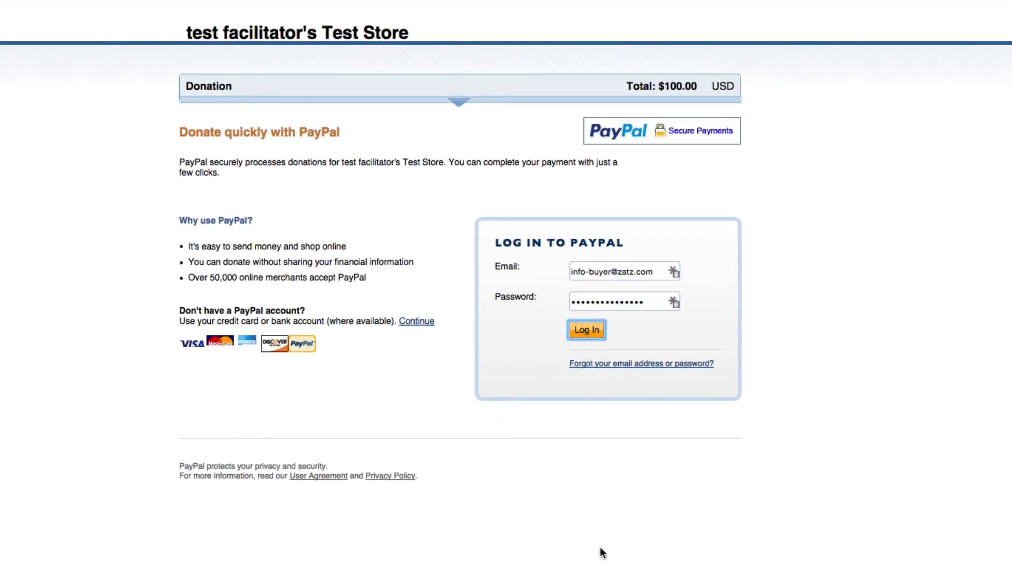
{"action": "left_click", "coordinate": [677, 499]}
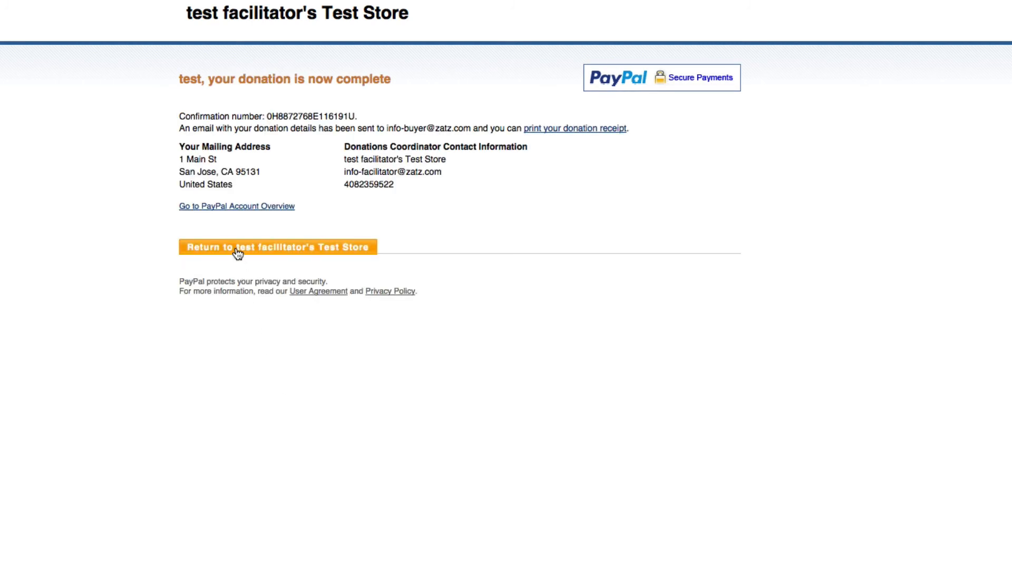
{"action": "left_click", "coordinate": [237, 248]}
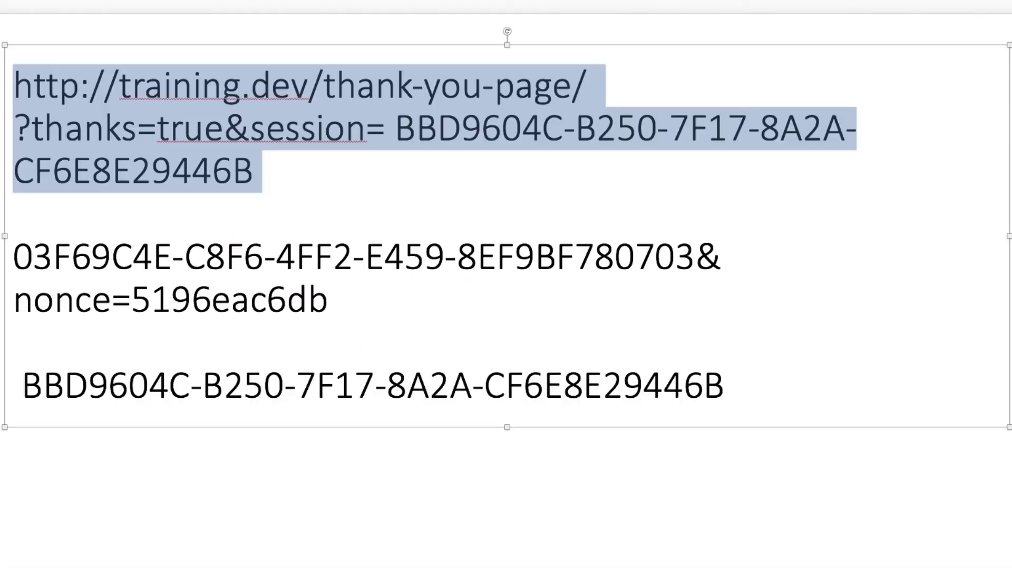
Replace the text box contents with the thank-you page URL, putting session and nonce on new lines
{"action": "key", "text": "ctrl+a"}
{"action": "type", "text": "http://training.dev/thank-you-page/?thanks=true&session=452DF406-5F68-5F72-0559-7E002D36D3B6&nonce=5196eac6db"}
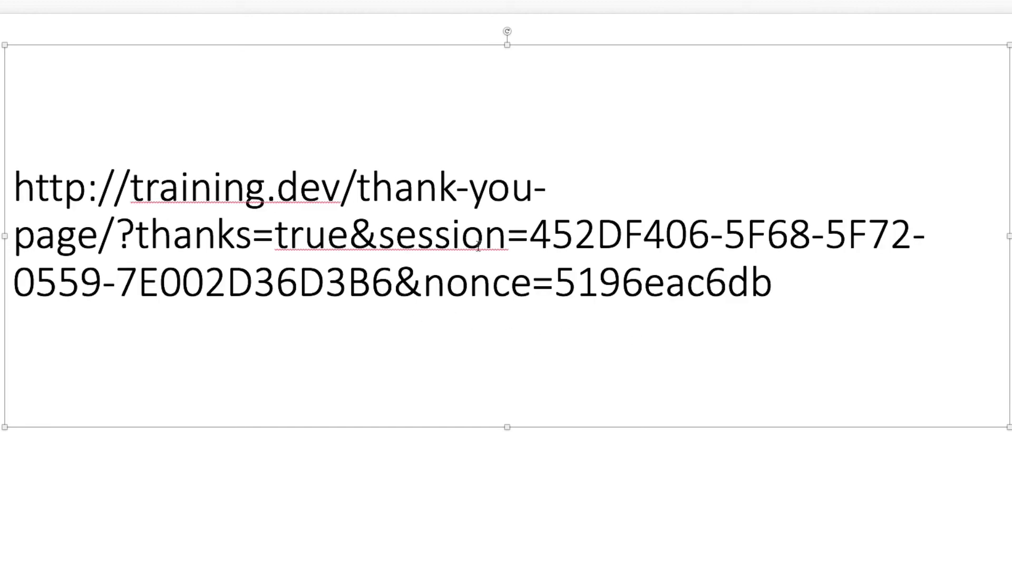
{"action": "left_click", "coordinate": [380, 235]}
{"action": "key", "text": "Return"}
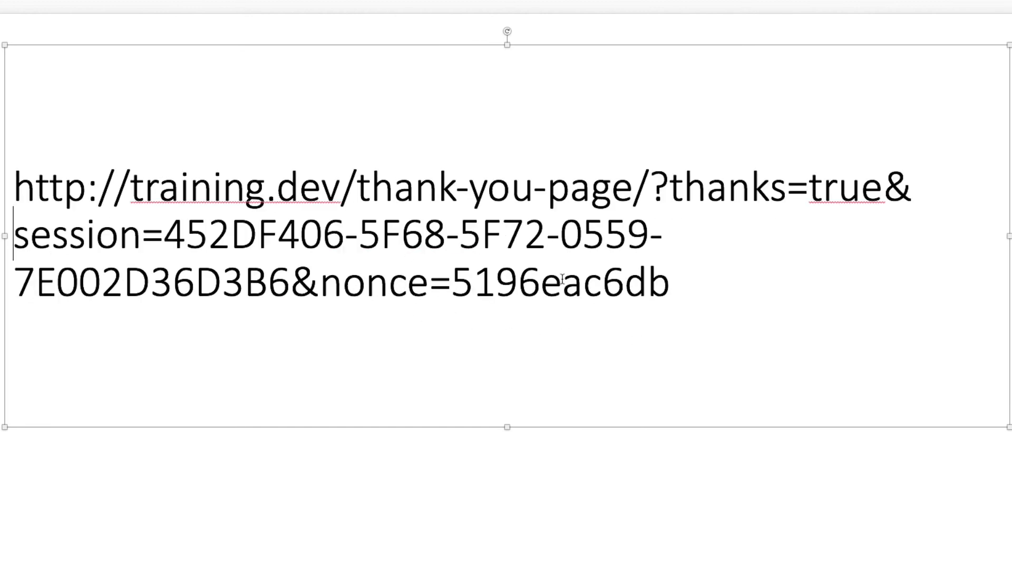
{"action": "left_click", "coordinate": [326, 281]}
{"action": "key", "text": "Return"}
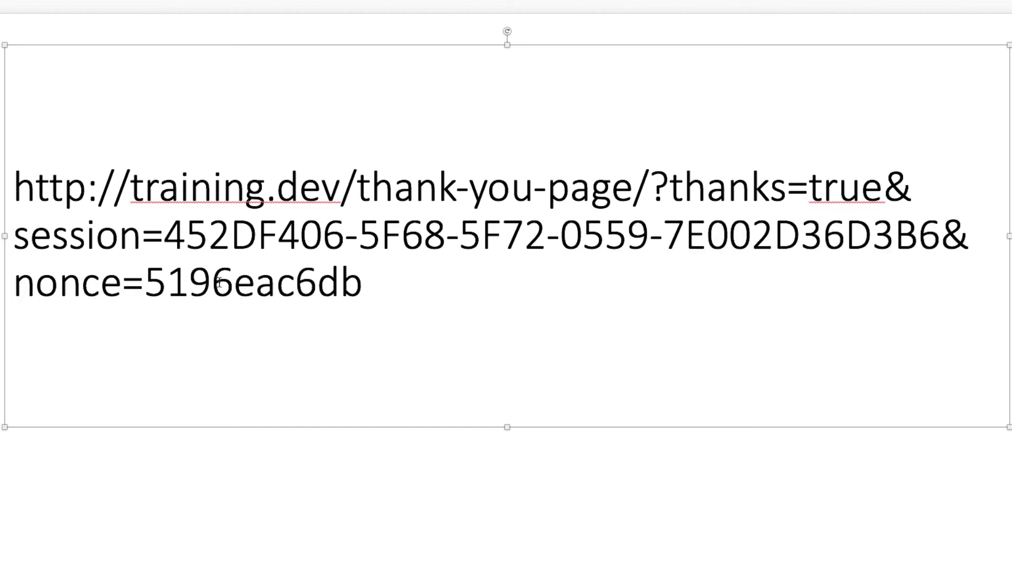
Turn off Enable debug mode in Seamless Donations and save the setting
{"action": "triple_click", "coordinate": [212, 281]}
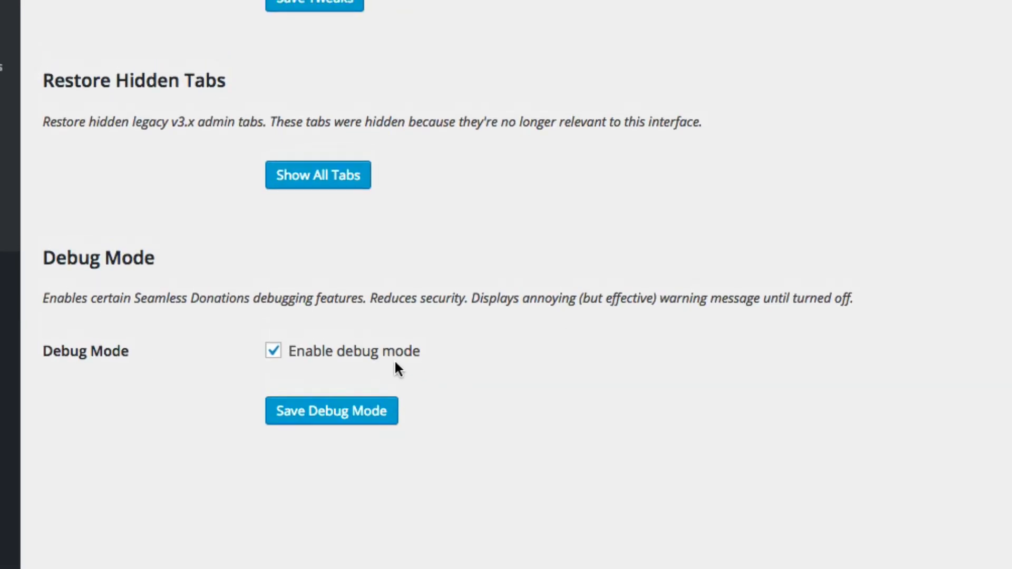
{"action": "left_click", "coordinate": [273, 352]}
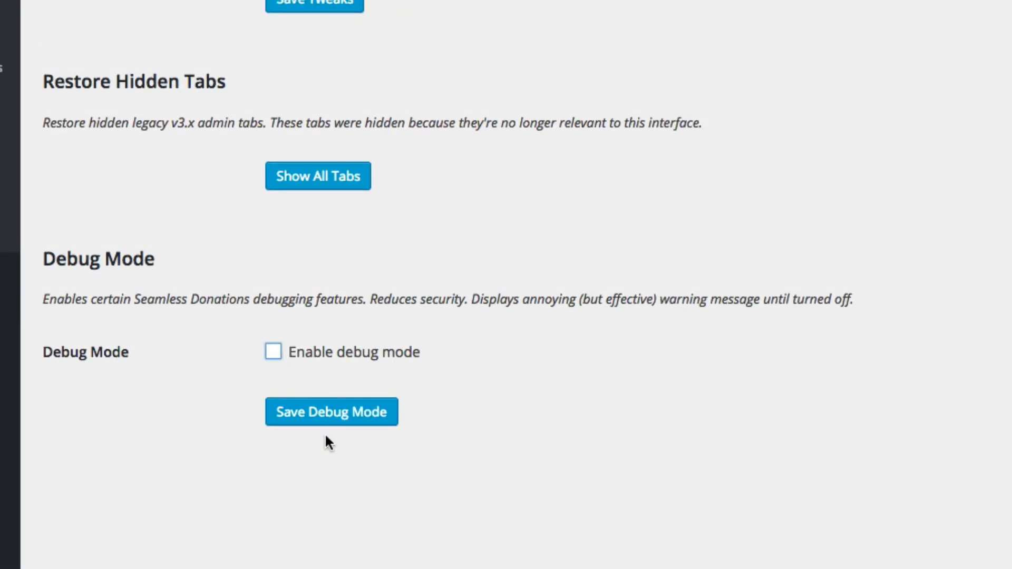
{"action": "left_click", "coordinate": [331, 419]}
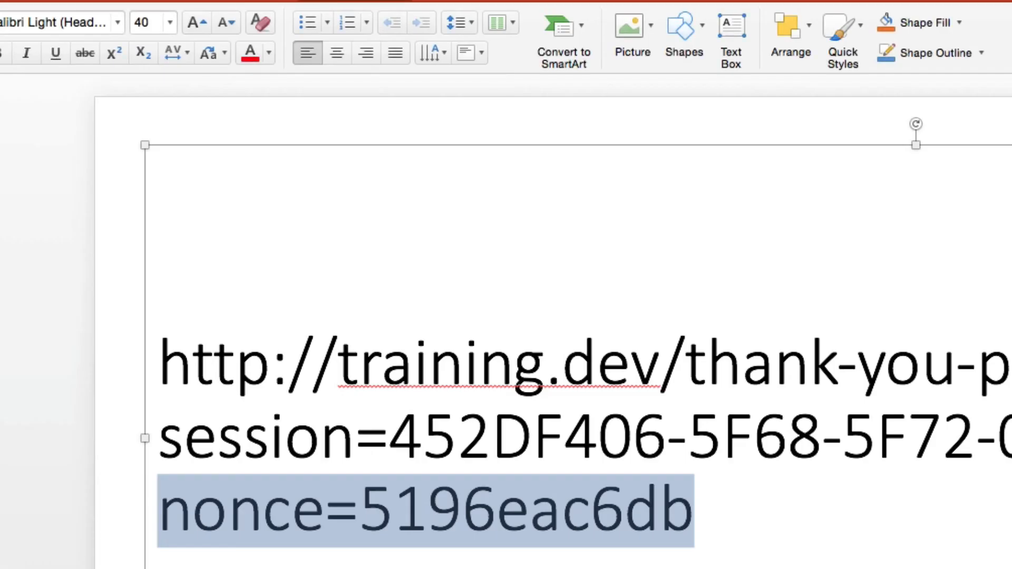
Load the Thank You Page using the URL without its nonce part
{"action": "key", "text": "Right"}
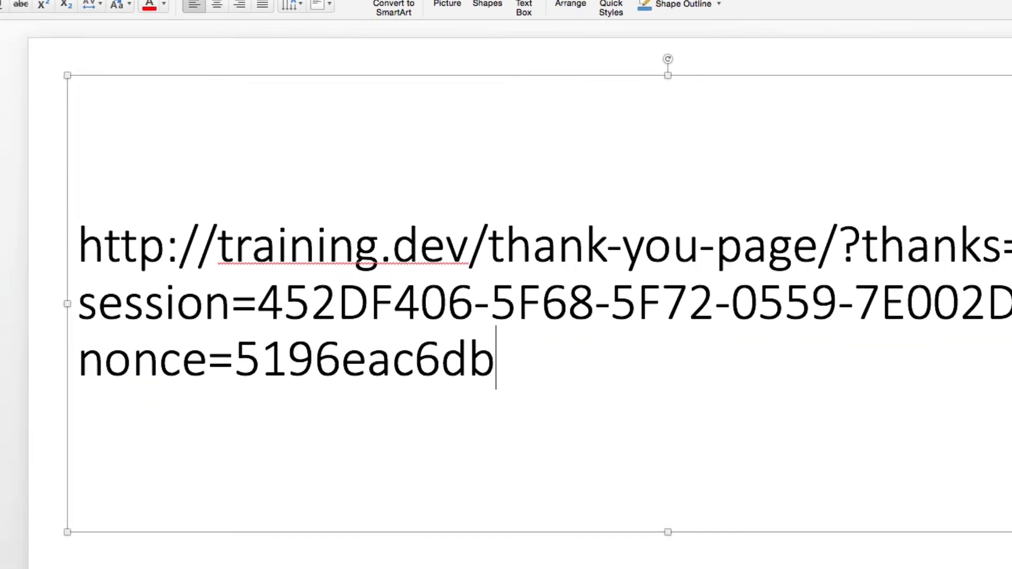
{"action": "left_click_drag", "start_coordinate": [948, 221], "coordinate": [27, 178]}
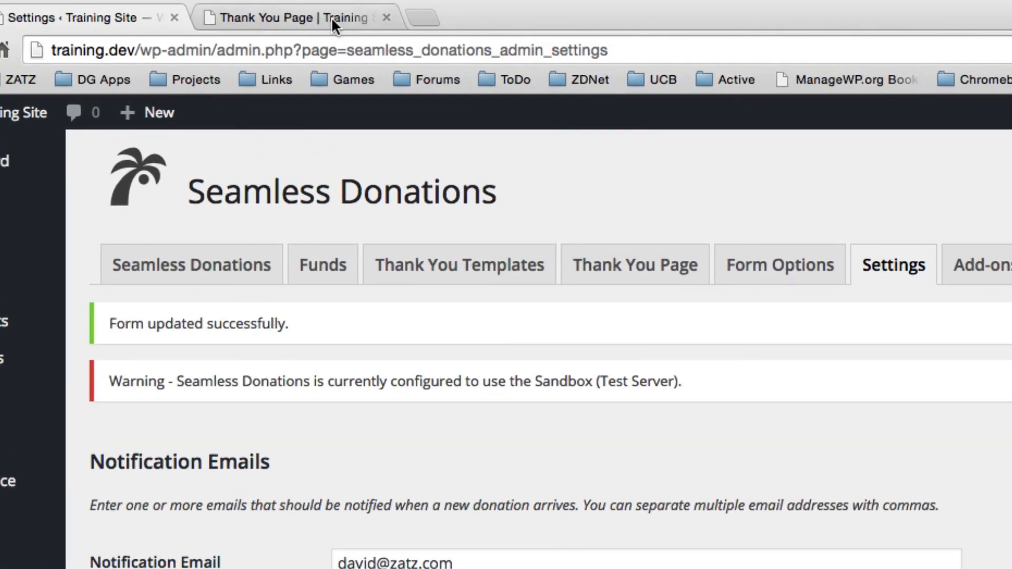
{"action": "left_click", "coordinate": [331, 17]}
{"action": "type", "text": "http://training.dev/thank-you-page/?thanks=true&session=452DF406-5F68-5F72-0559-7E002D36D3B6"}
{"action": "key", "text": "Return"}
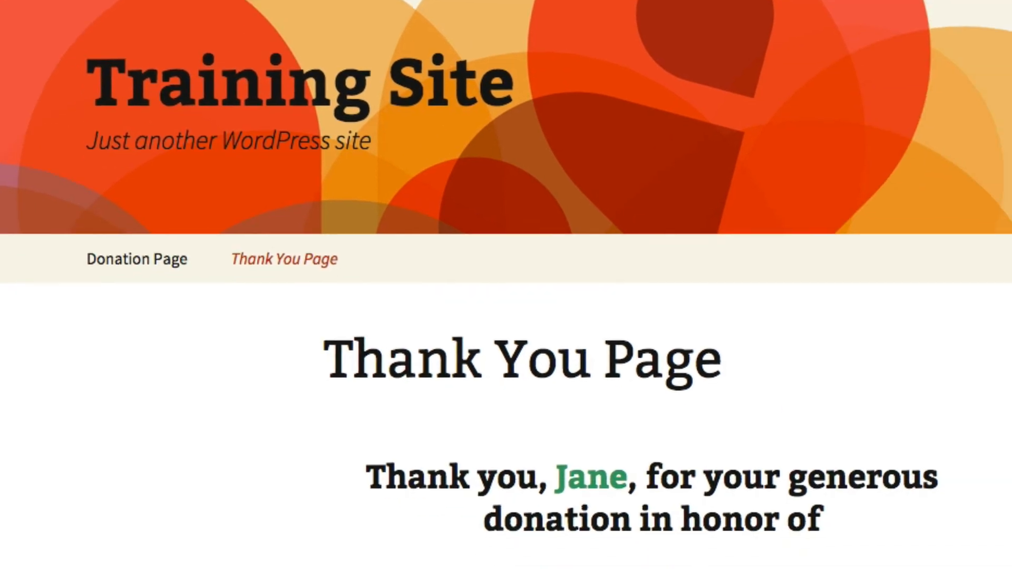
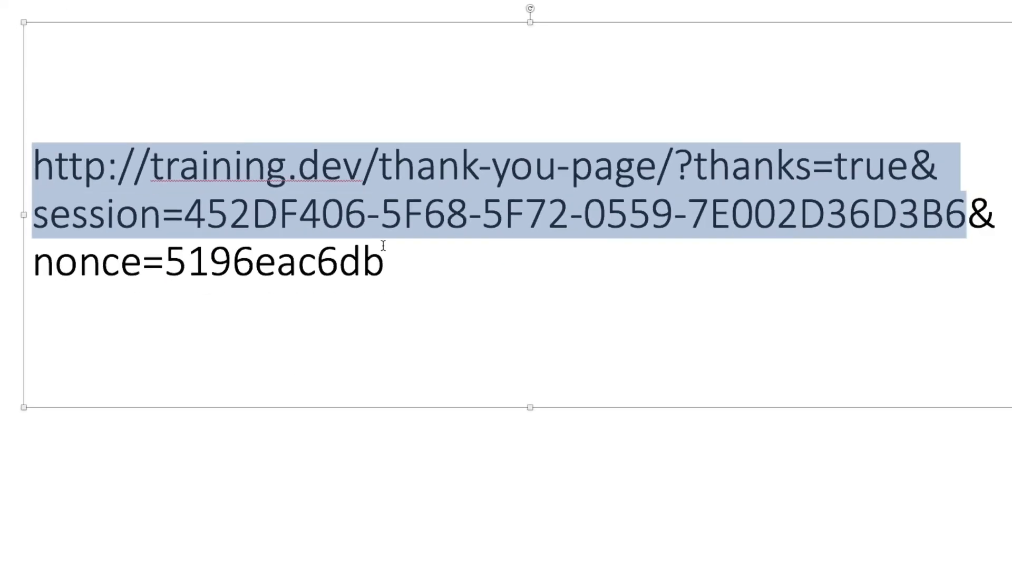
Load the thank-you page using the copied session link with its nonce
{"action": "left_click_drag", "start_coordinate": [389, 264], "coordinate": [45, 189]}
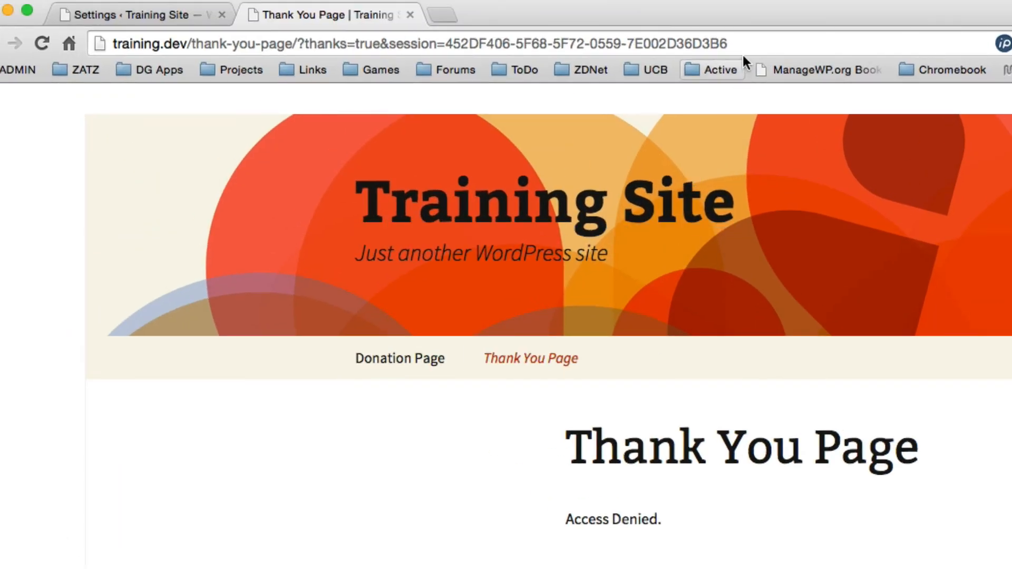
{"action": "left_click_drag", "start_coordinate": [736, 44], "coordinate": [380, 22]}
{"action": "key", "text": "super+v"}
{"action": "key", "text": "Return"}
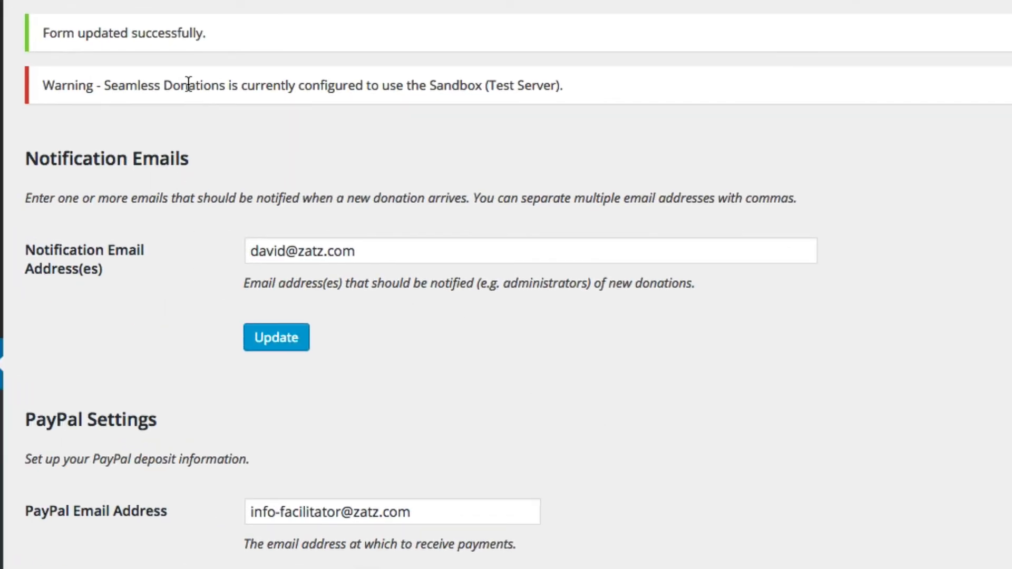
{"action": "scroll", "coordinate": [792, 448], "scroll_direction": "down", "scroll_amount": 15}
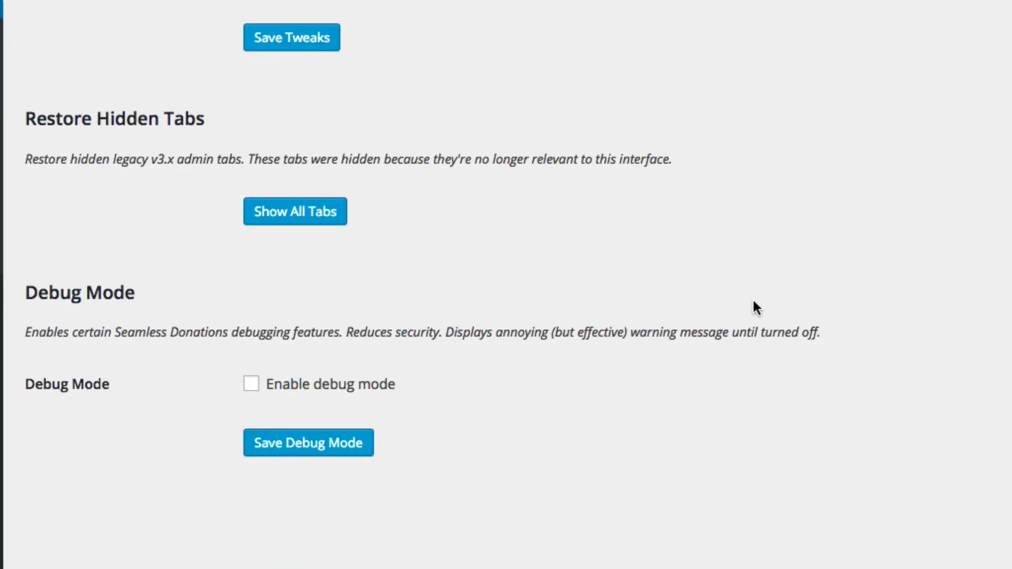
{"action": "scroll", "coordinate": [752, 299], "scroll_direction": "up", "scroll_amount": 15}
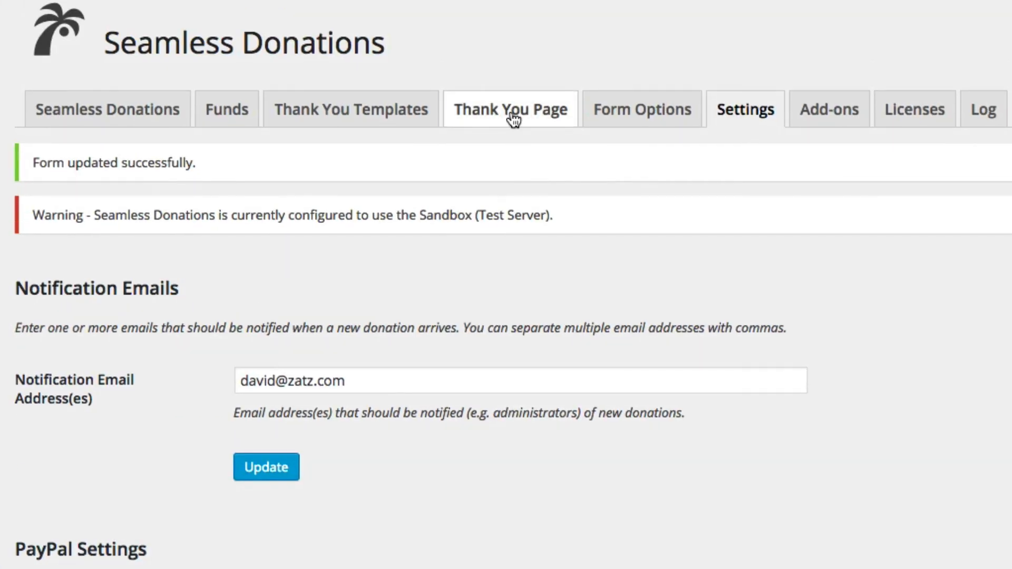
{"action": "left_click", "coordinate": [513, 118]}
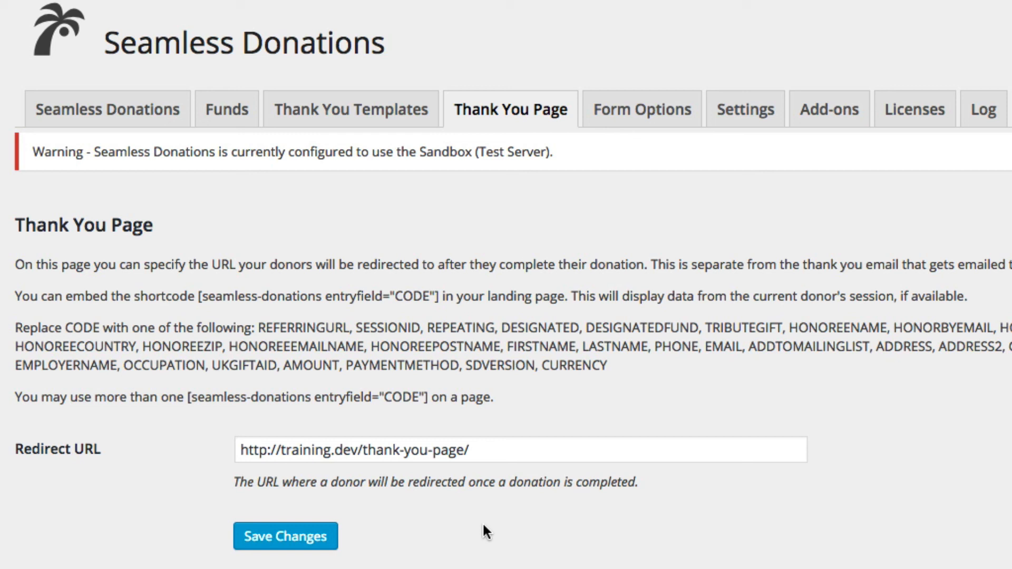
{"action": "left_click_drag", "start_coordinate": [491, 449], "coordinate": [179, 421]}
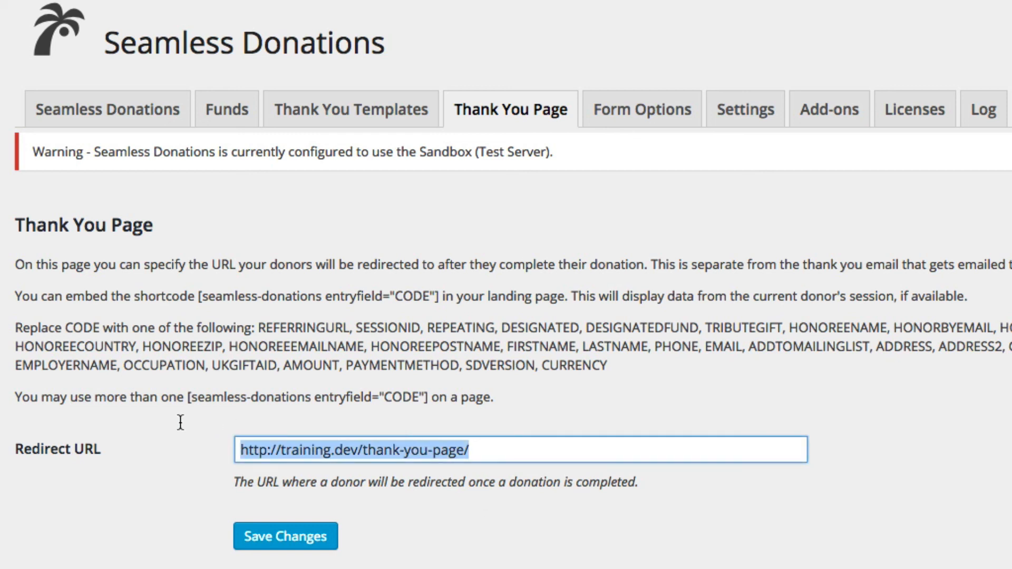